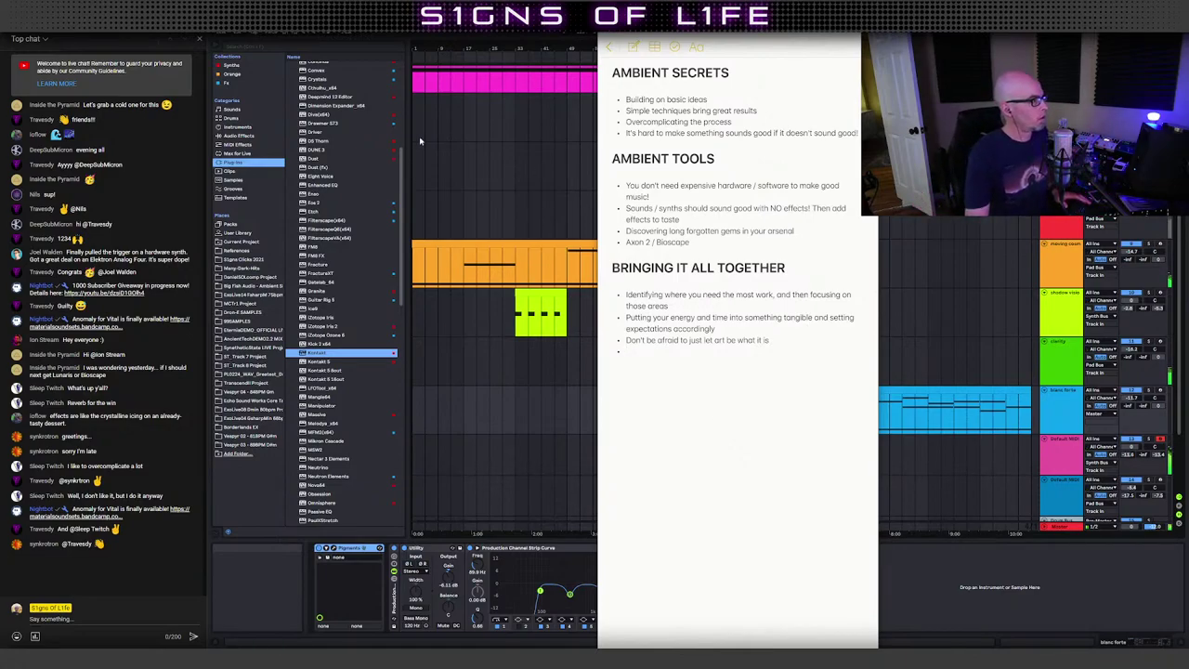
Step: Return from the notes to Ableton Live, select the beyond the horizon track and open its Axon 2 instrument window
{"action": "key", "text": "alt+Tab"}
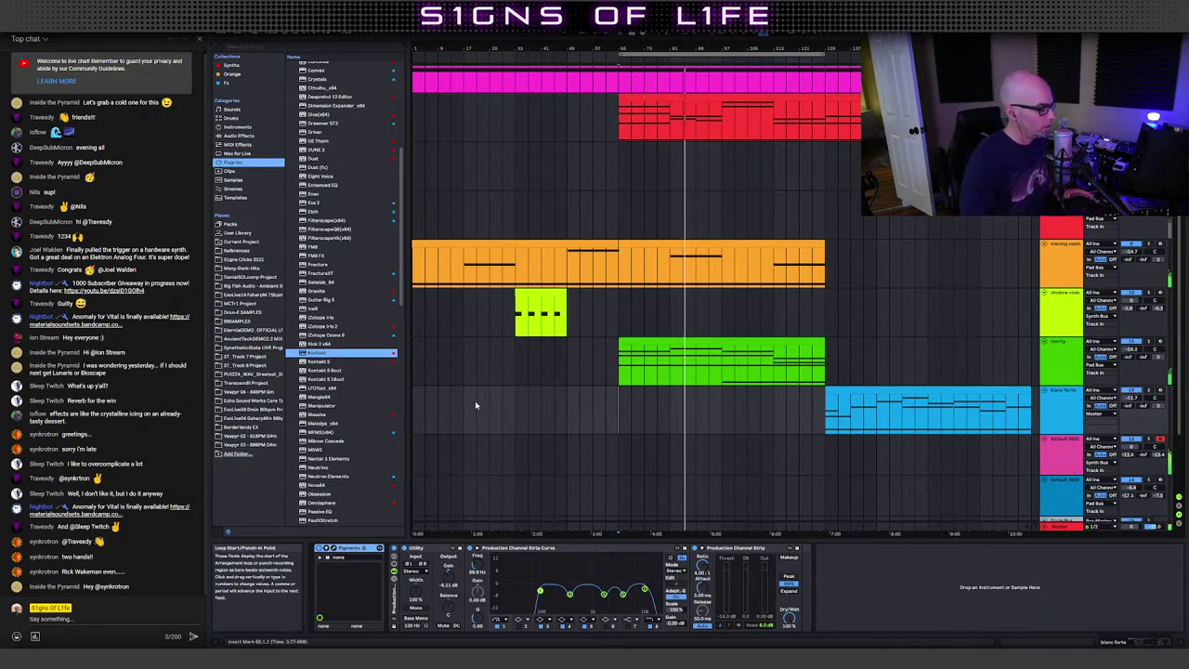
{"action": "left_click", "coordinate": [493, 657]}
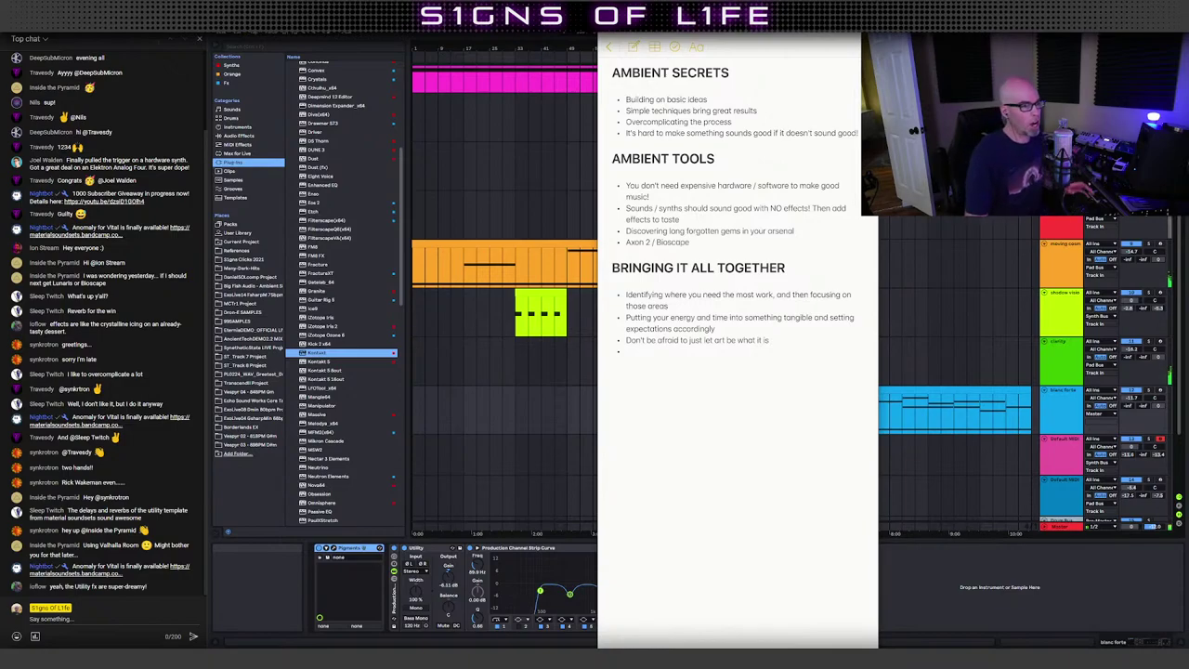
{"action": "left_click", "coordinate": [979, 206]}
{"action": "left_click", "coordinate": [618, 202]}
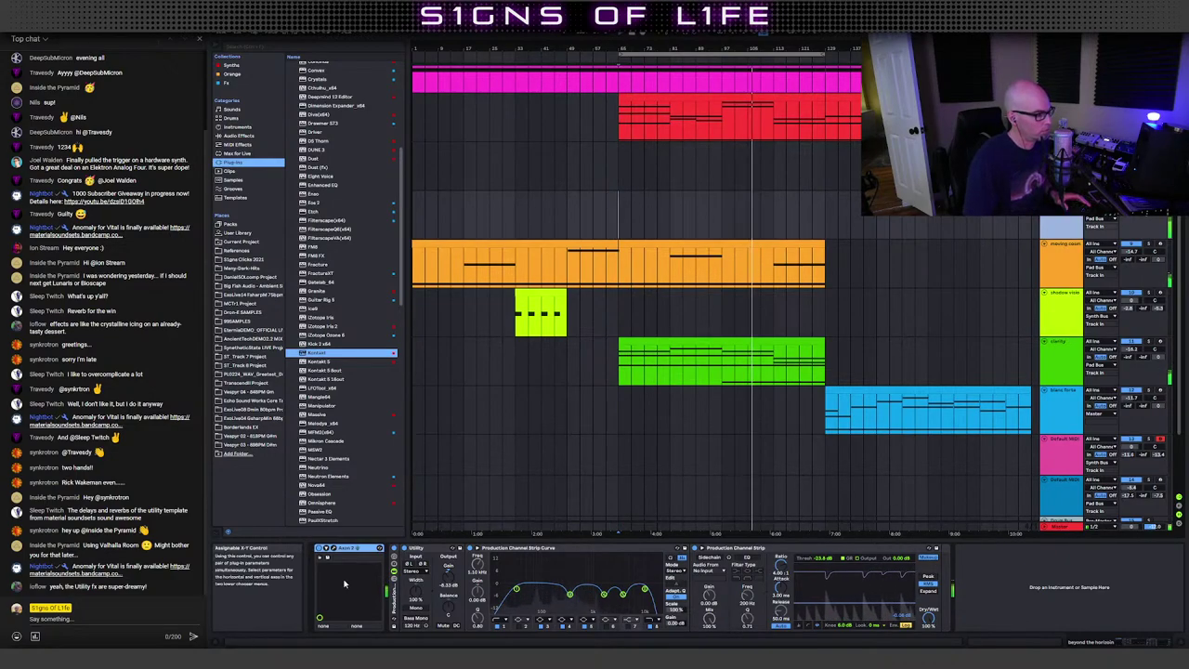
{"action": "left_click", "coordinate": [334, 548]}
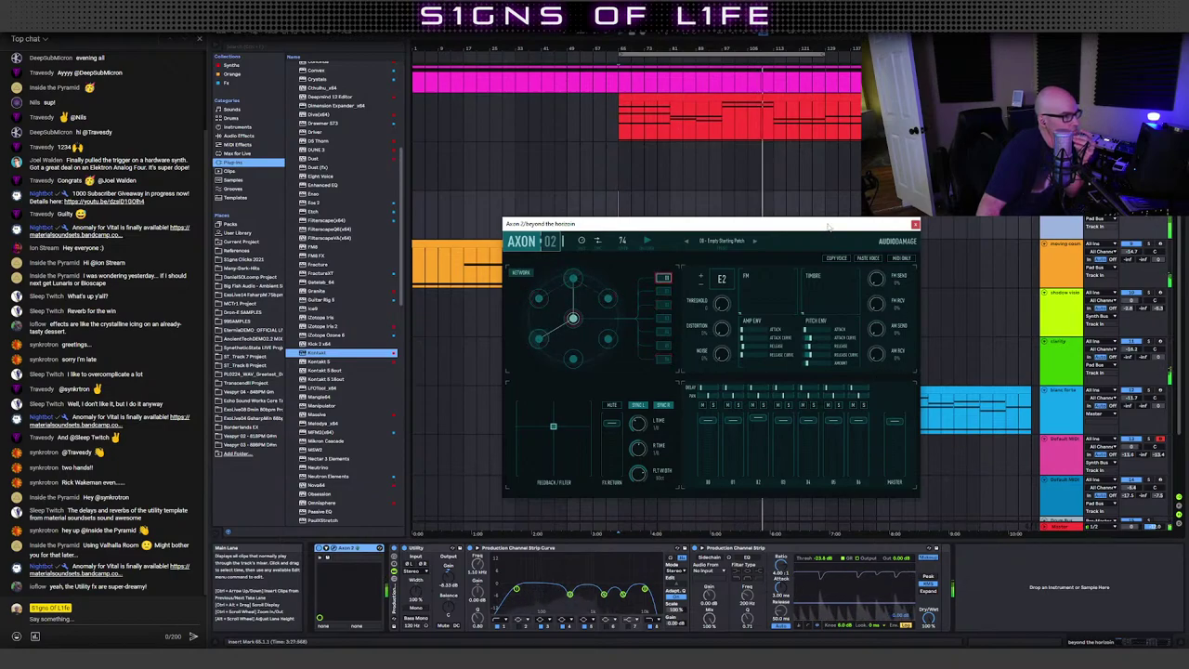
{"action": "left_click_drag", "start_coordinate": [823, 226], "coordinate": [792, 216]}
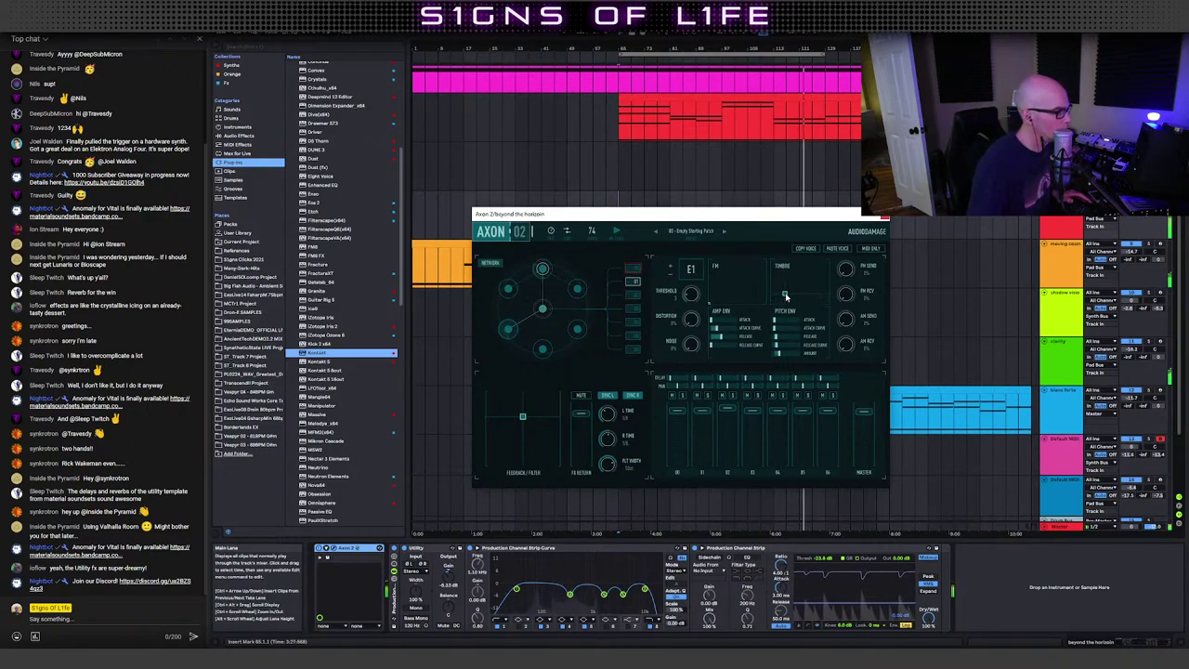
Step: Pull voice 01's Timbre point to its minimum and shift the Feedback/Filter point in Axon 2
{"action": "mouse_move", "coordinate": [792, 292]}
{"action": "left_mouse_down"}
{"action": "mouse_move", "coordinate": [824, 269]}
{"action": "mouse_move", "coordinate": [804, 279]}
{"action": "mouse_move", "coordinate": [772, 262]}
{"action": "mouse_move", "coordinate": [775, 306]}
{"action": "left_mouse_up"}
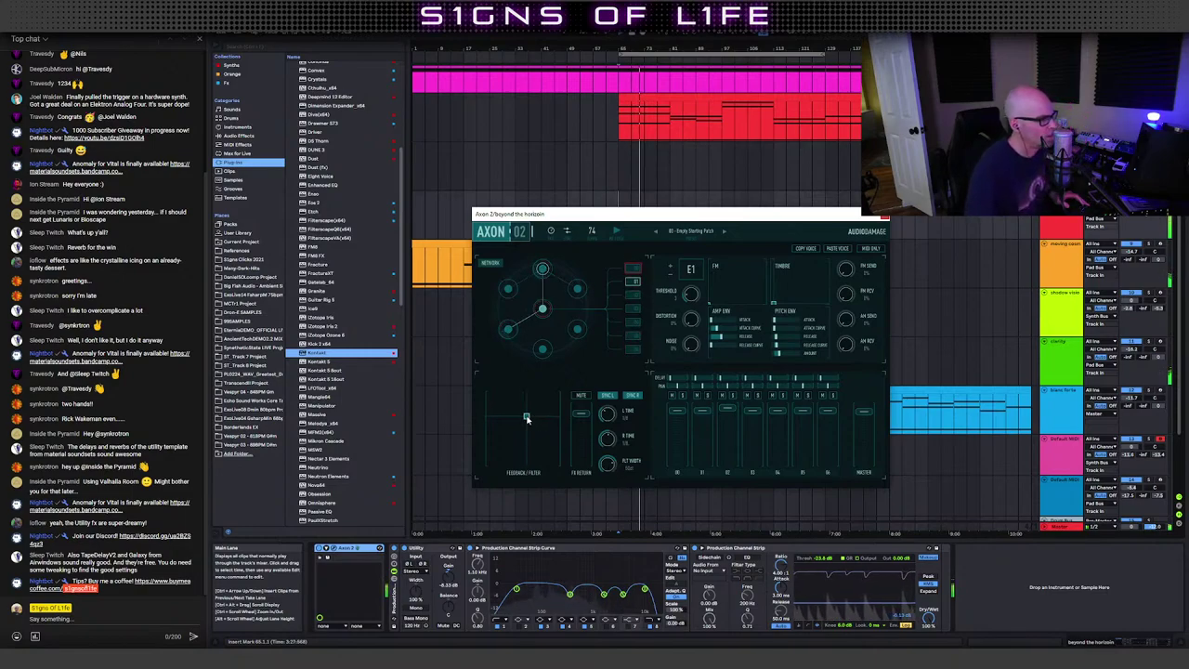
{"action": "mouse_move", "coordinate": [522, 416]}
{"action": "left_mouse_down"}
{"action": "mouse_move", "coordinate": [498, 436]}
{"action": "mouse_move", "coordinate": [496, 416]}
{"action": "mouse_move", "coordinate": [491, 454]}
{"action": "mouse_move", "coordinate": [547, 456]}
{"action": "mouse_move", "coordinate": [545, 422]}
{"action": "mouse_move", "coordinate": [541, 444]}
{"action": "mouse_move", "coordinate": [517, 417]}
{"action": "mouse_move", "coordinate": [535, 410]}
{"action": "left_mouse_up"}
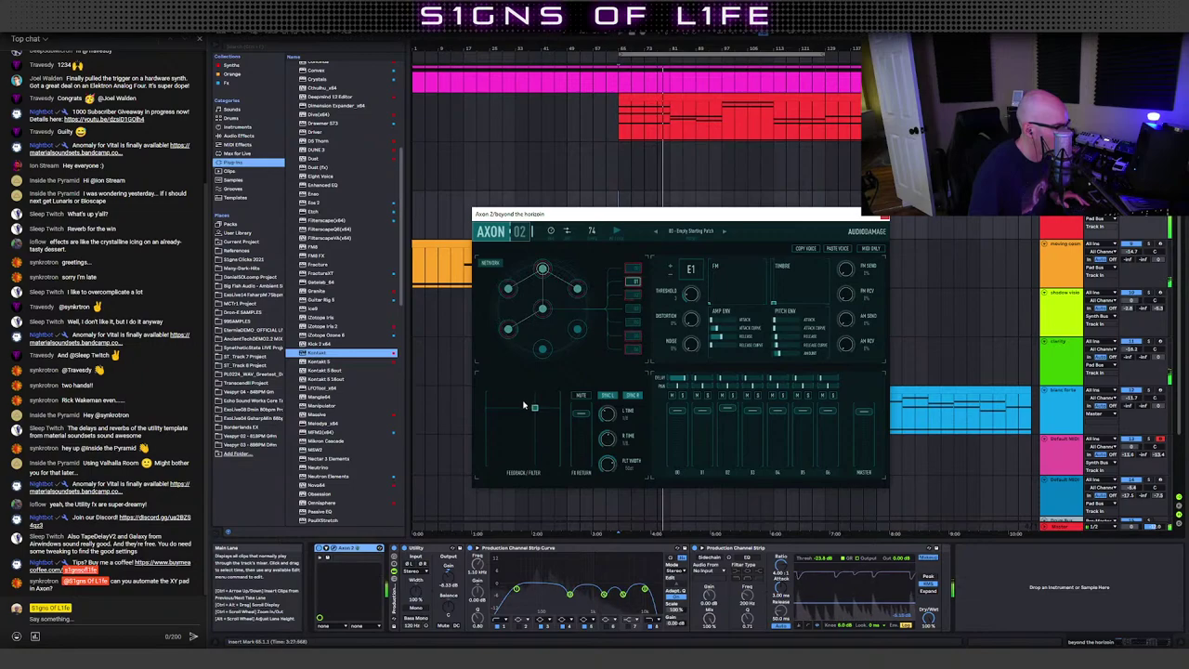
{"action": "mouse_move", "coordinate": [534, 407]}
{"action": "left_mouse_down"}
{"action": "mouse_move", "coordinate": [548, 399]}
{"action": "mouse_move", "coordinate": [499, 424]}
{"action": "mouse_move", "coordinate": [523, 411]}
{"action": "mouse_move", "coordinate": [546, 425]}
{"action": "left_mouse_up"}
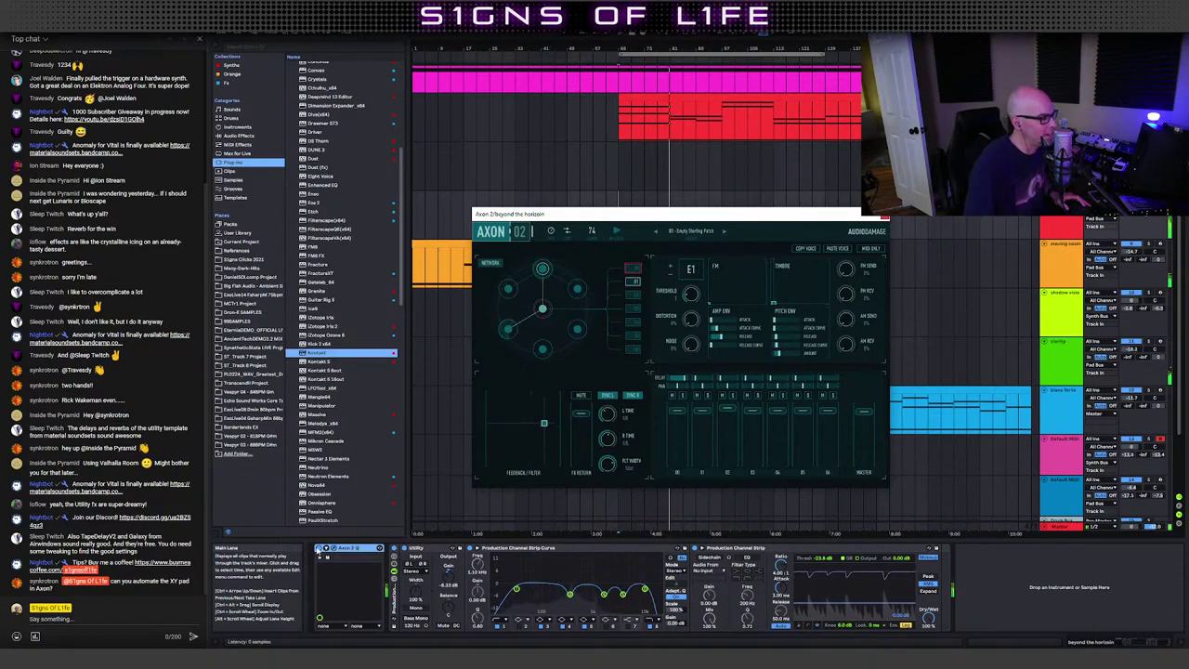
Step: Expose Axon 2's delay feedback and filter frequency as device parameters in Configure mode, and move the Feedback/Filter point to test them
{"action": "left_click", "coordinate": [326, 548]}
{"action": "left_click", "coordinate": [406, 548]}
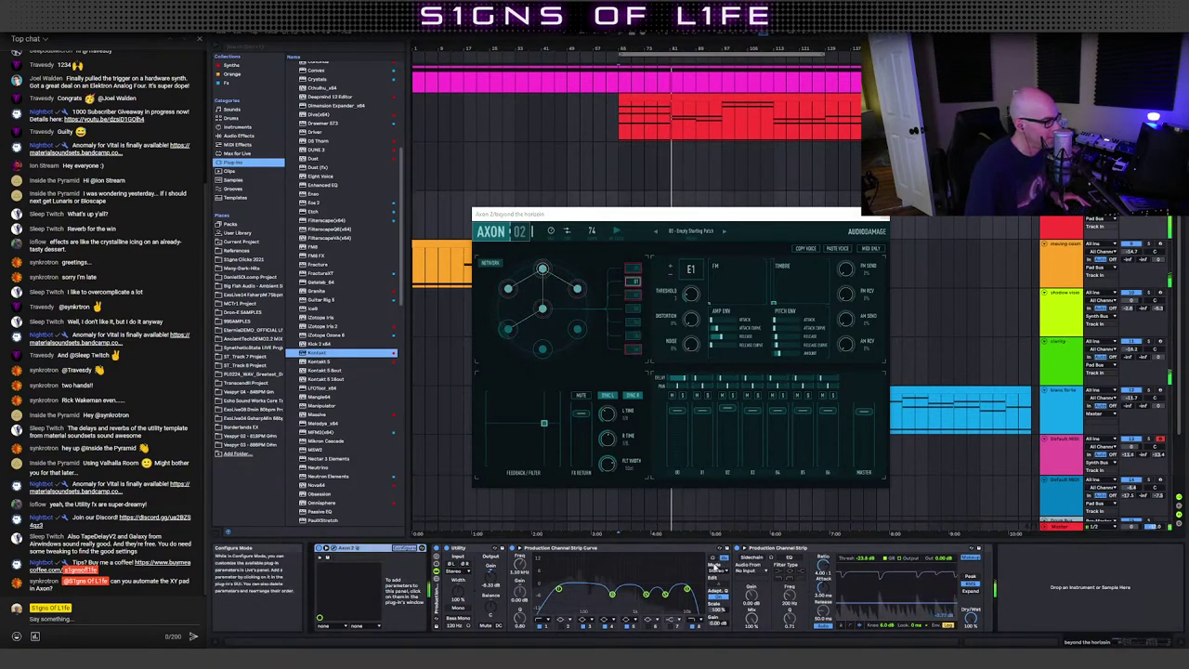
{"action": "left_click_drag", "start_coordinate": [544, 423], "coordinate": [540, 422]}
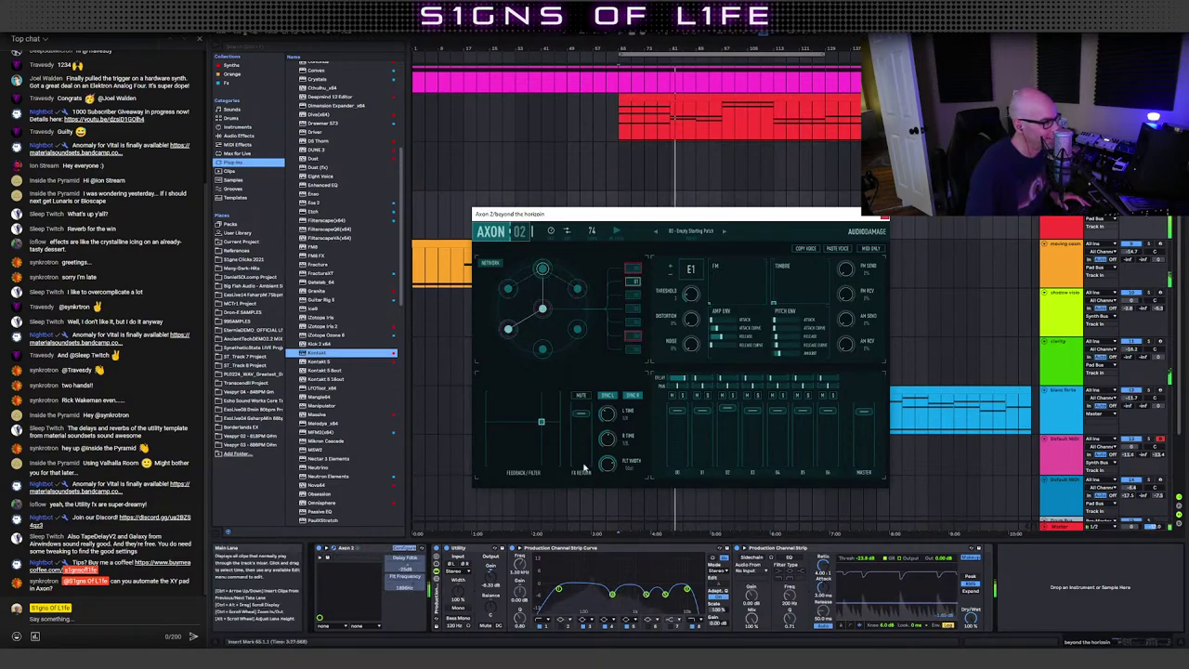
{"action": "left_click", "coordinate": [403, 549]}
{"action": "left_click_drag", "start_coordinate": [540, 446], "coordinate": [496, 419]}
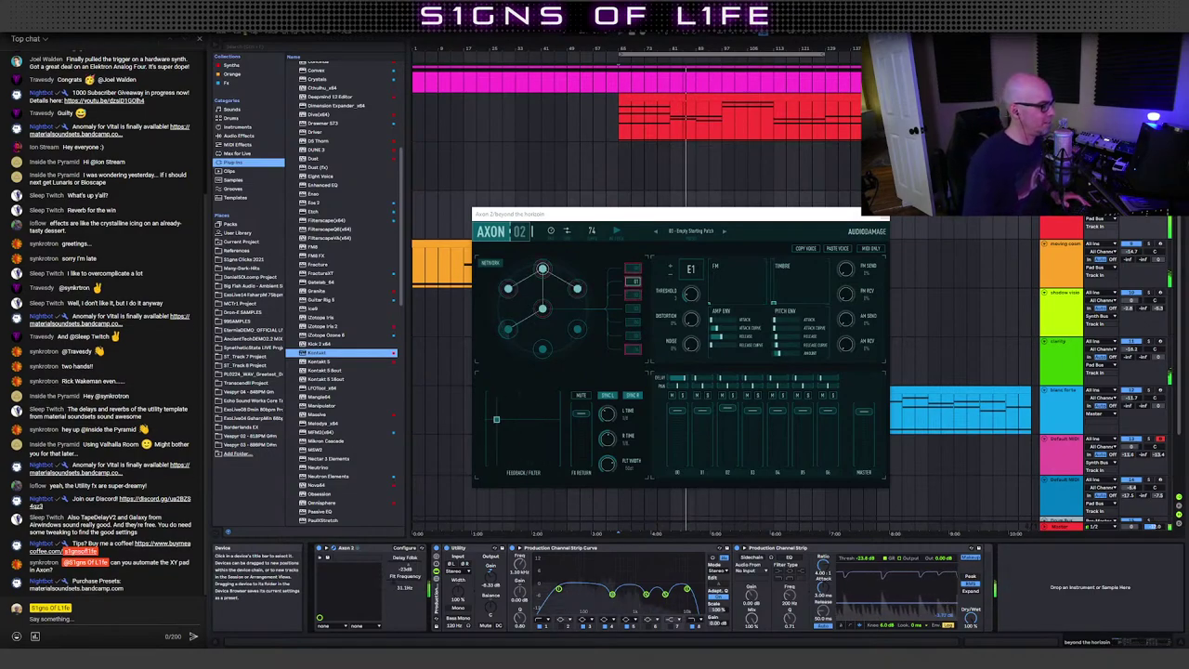
Step: Close the Axon 2 window and duplicate the beyond the horizon track
{"action": "left_click", "coordinate": [1061, 228]}
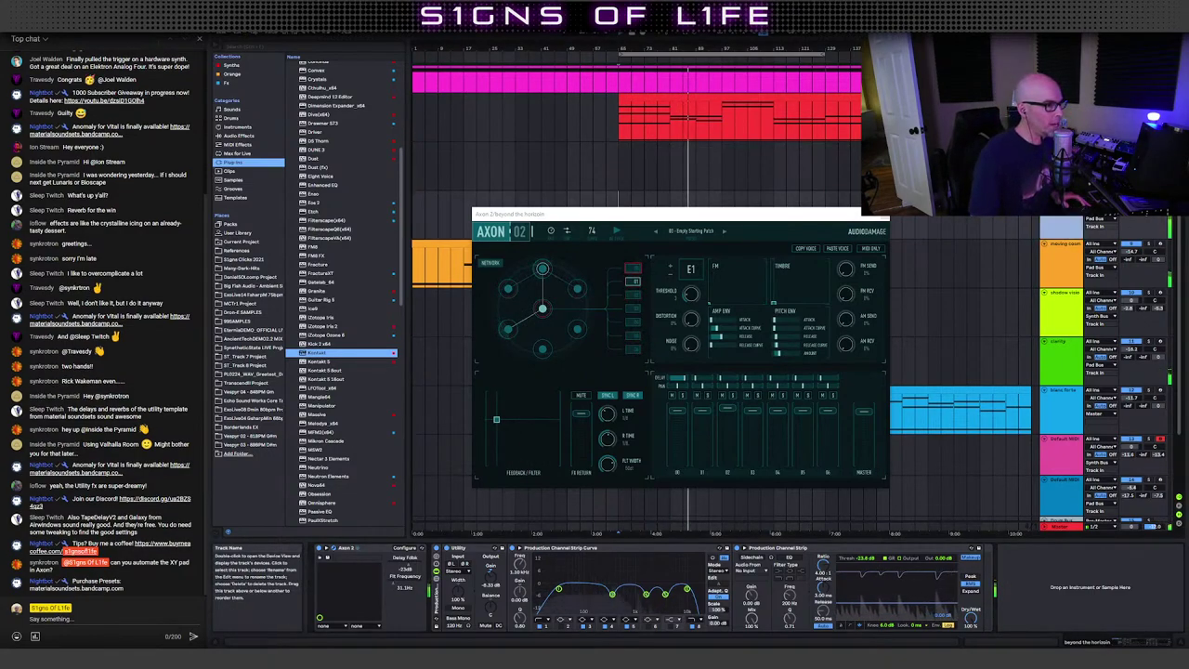
{"action": "left_click", "coordinate": [885, 219]}
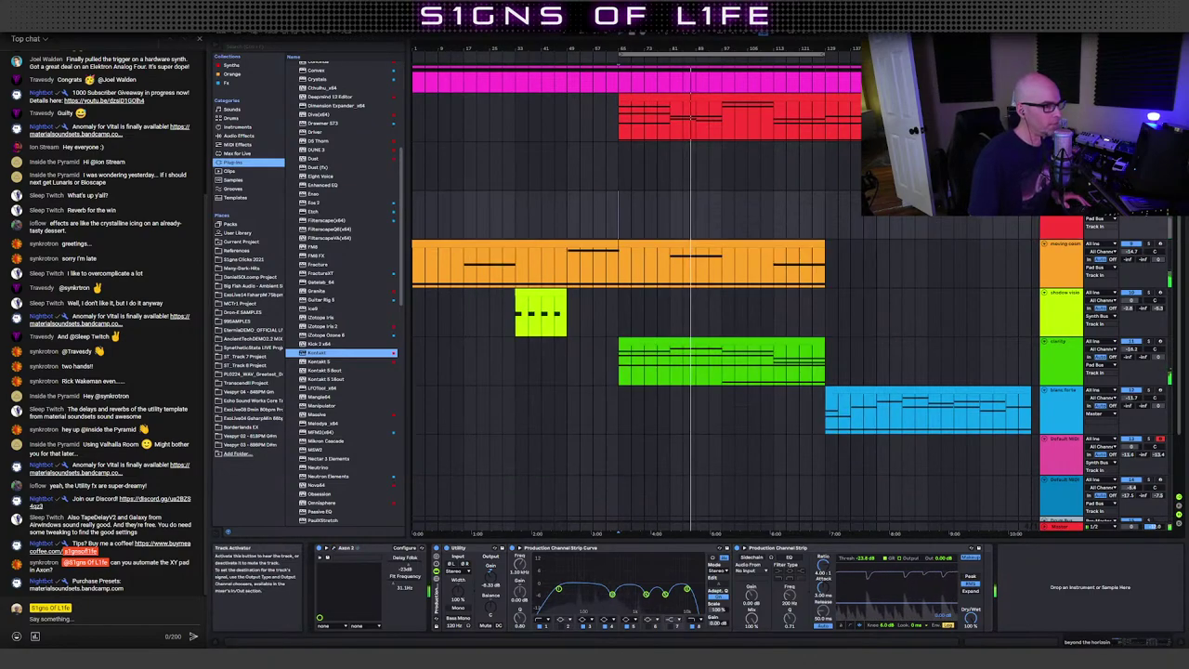
{"action": "right_click", "coordinate": [1063, 228]}
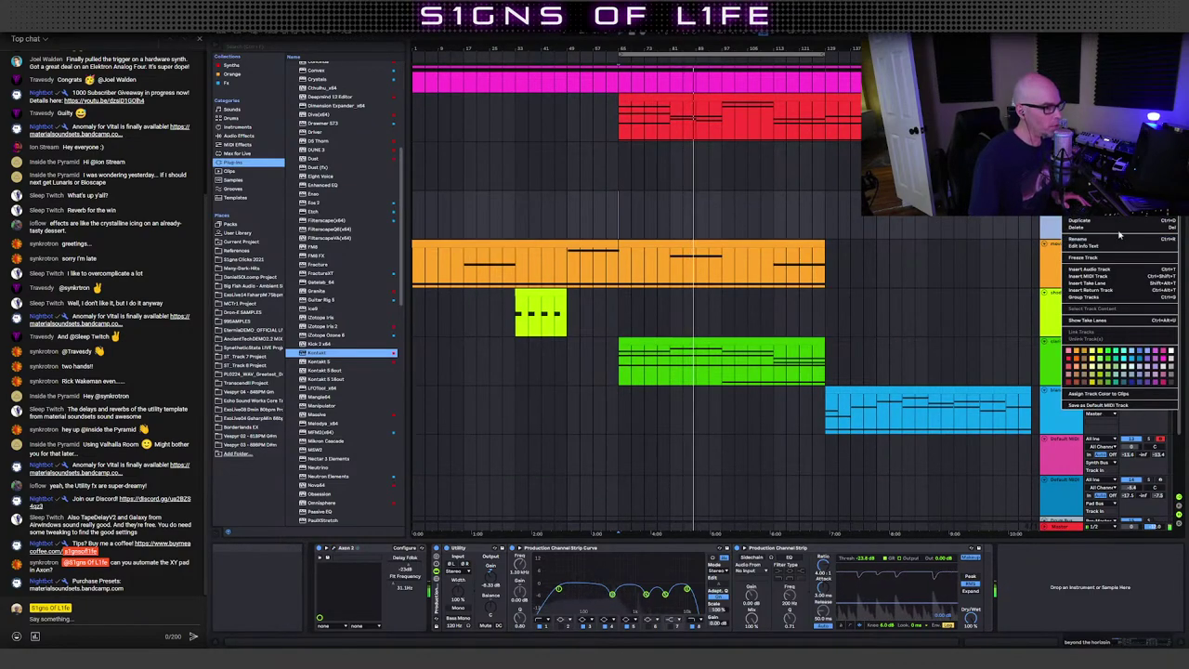
{"action": "left_click", "coordinate": [848, 189]}
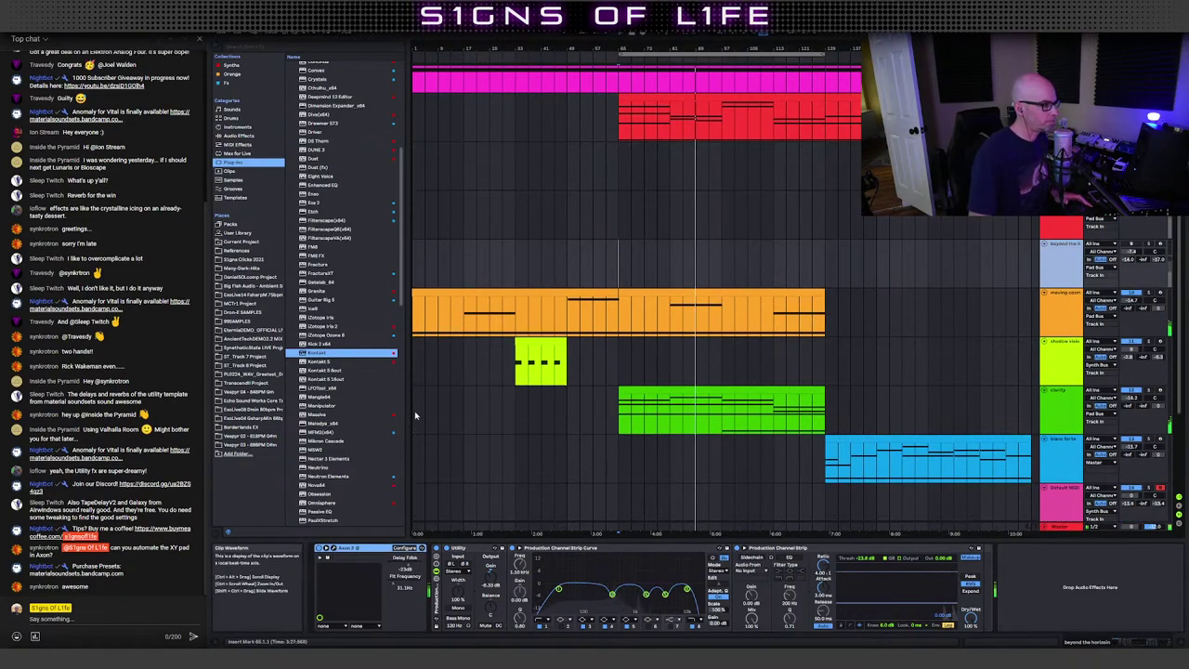
Step: Open Axon 2 on the duplicated track and load the factory preset 00 - Empty Starting Patch
{"action": "left_click", "coordinate": [334, 551]}
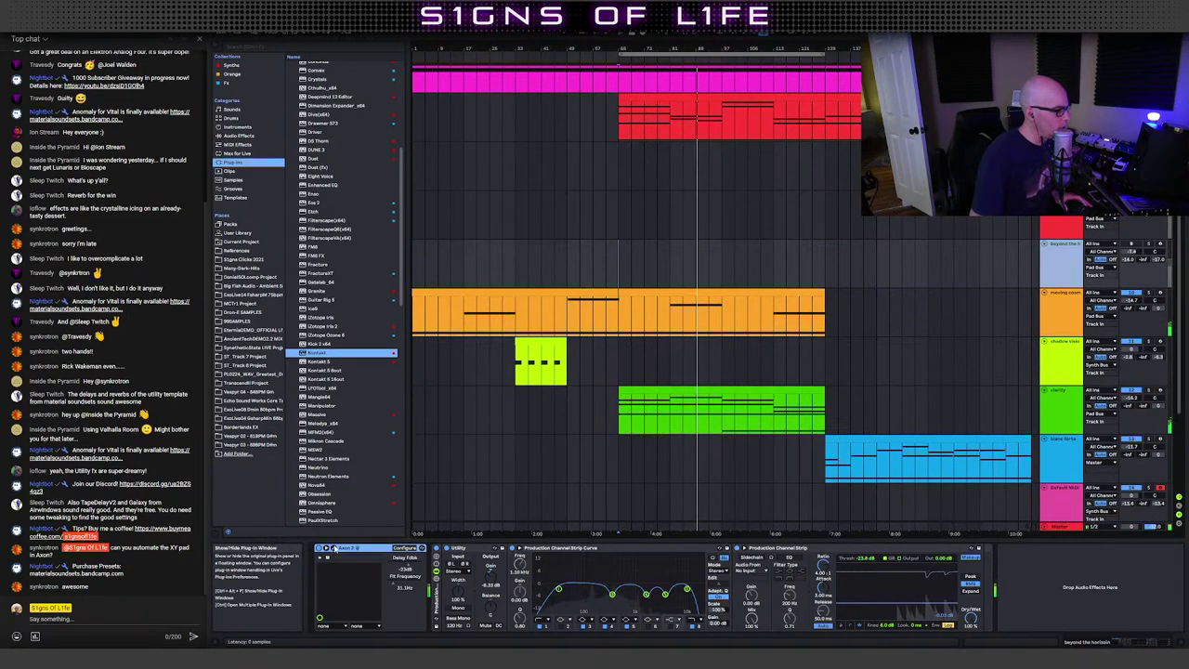
{"action": "left_click", "coordinate": [675, 233]}
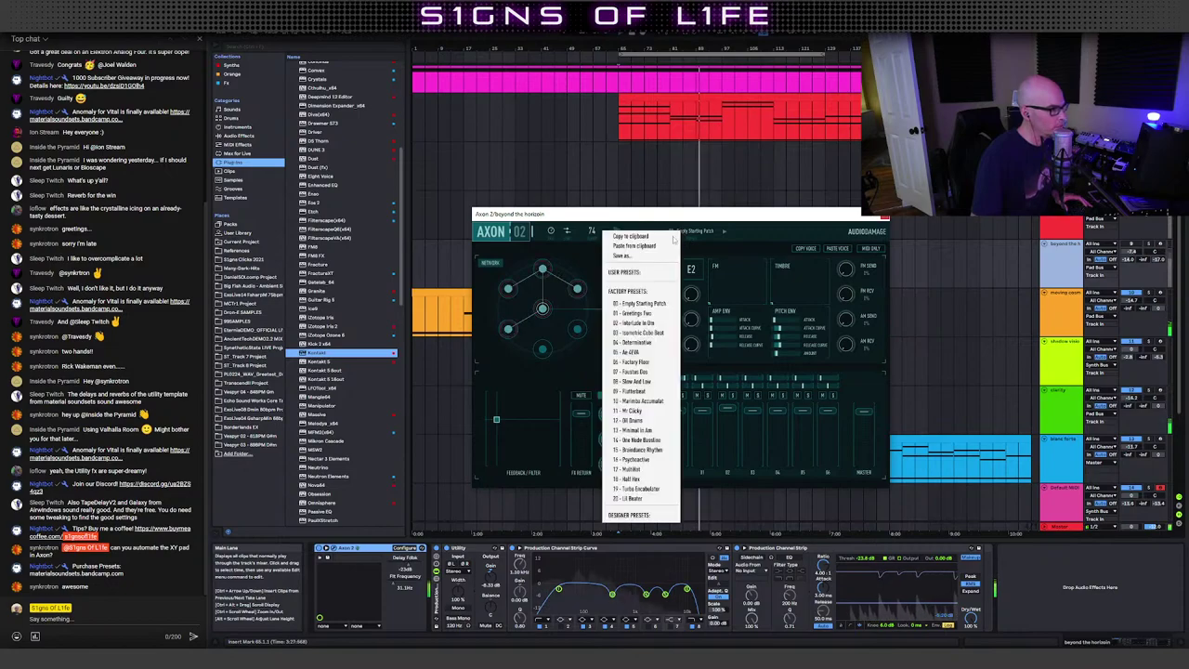
{"action": "left_click", "coordinate": [644, 304]}
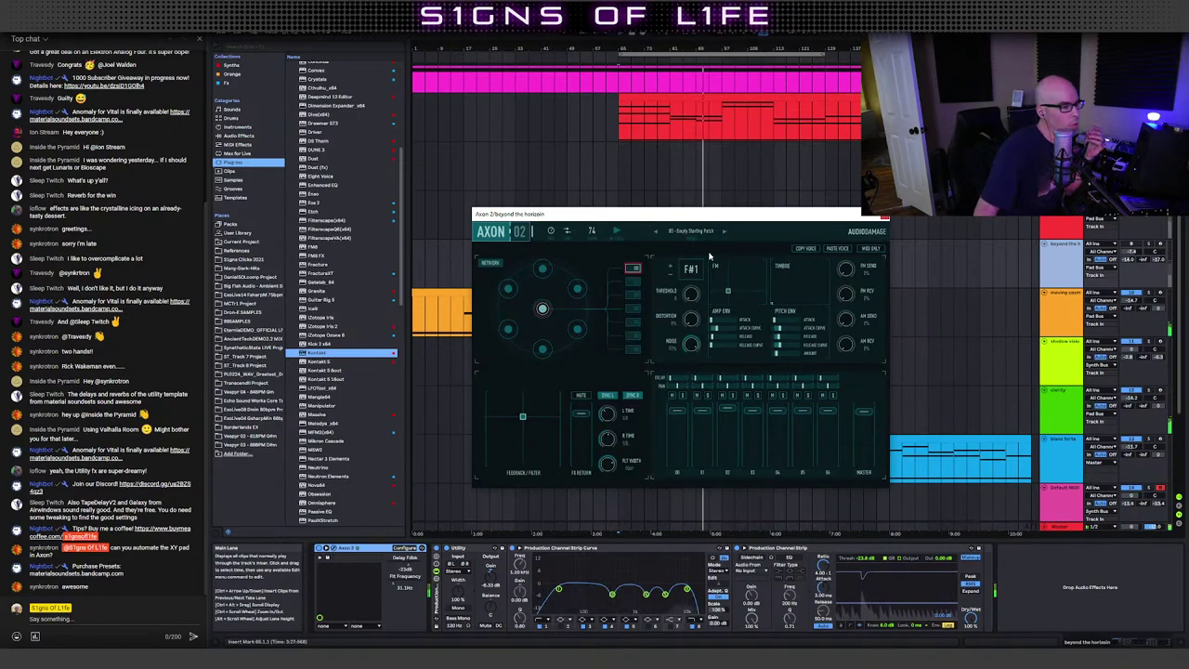
Step: Try Axon 2's Center Node rate at 1/32 and restore it to 1/16
{"action": "left_click", "coordinate": [552, 232]}
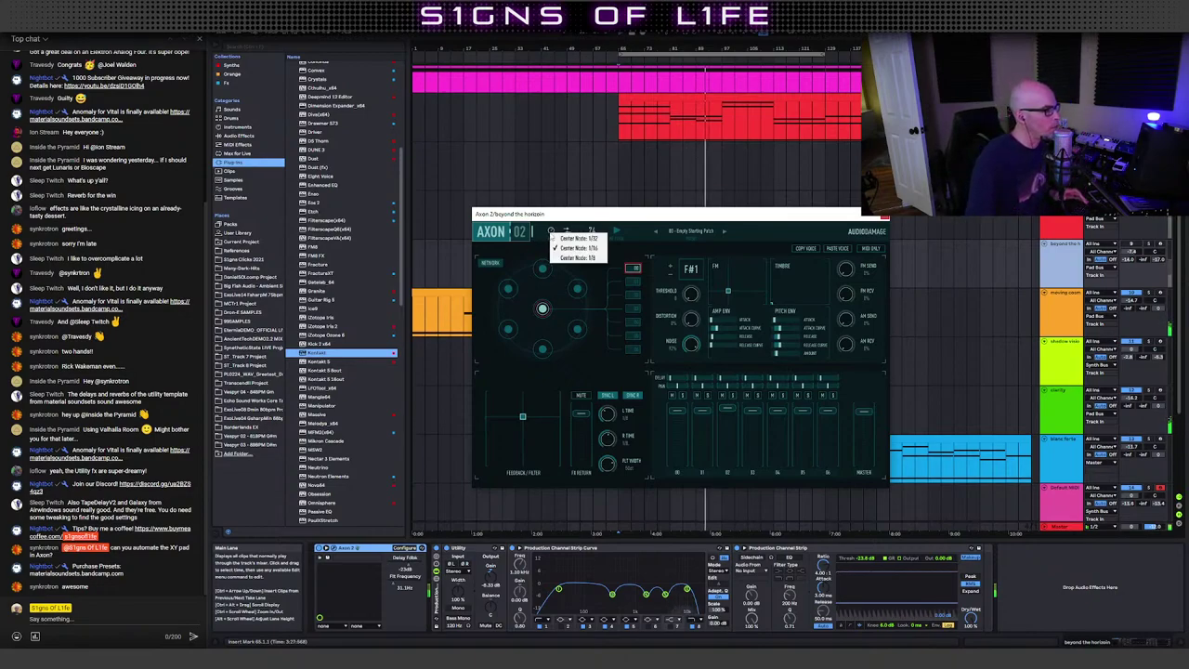
{"action": "left_click", "coordinate": [599, 240]}
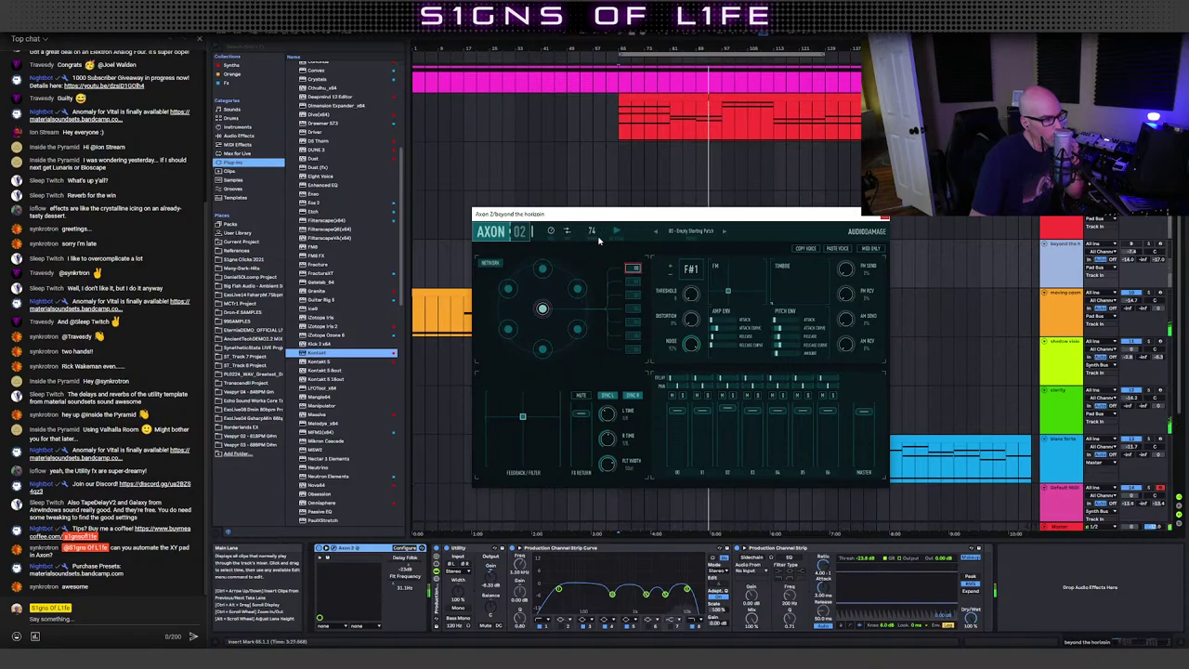
{"action": "left_click", "coordinate": [549, 234]}
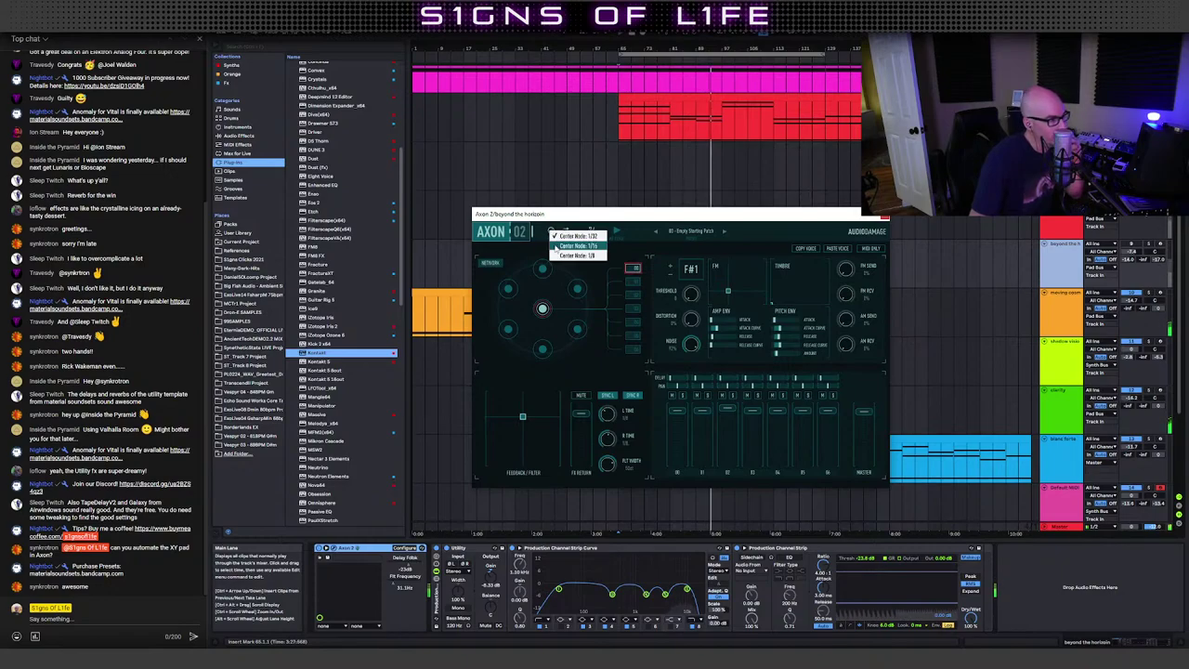
{"action": "left_click", "coordinate": [550, 235]}
{"action": "left_click", "coordinate": [549, 234]}
{"action": "left_click", "coordinate": [550, 236]}
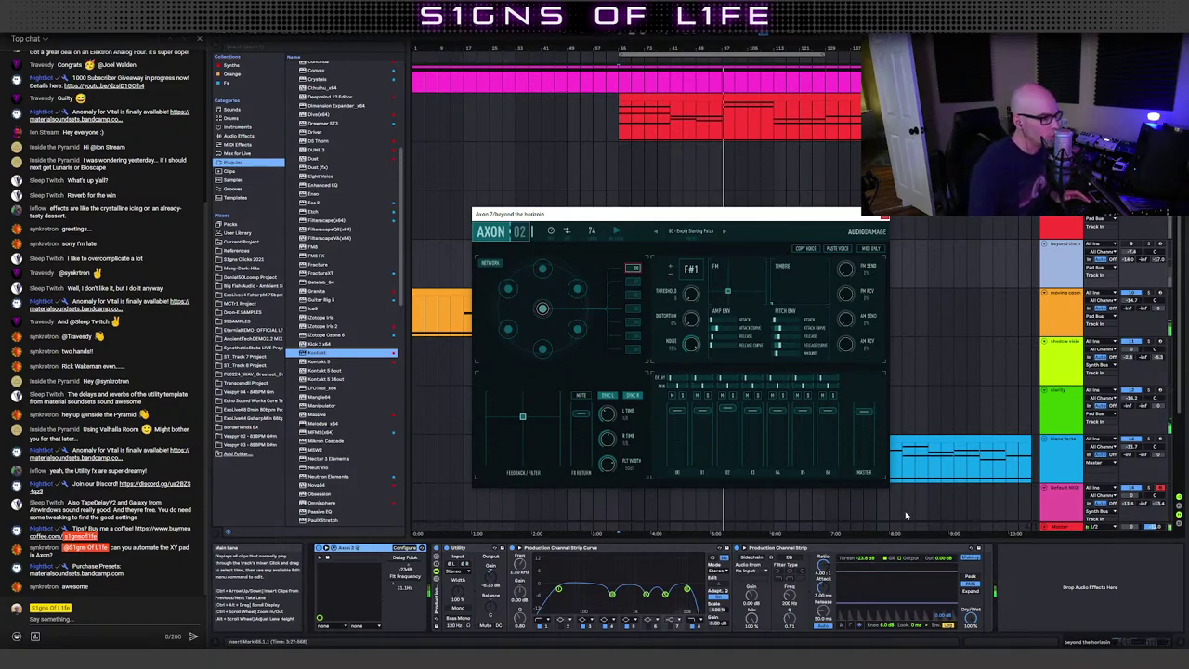
Step: Enlarge the Axon 2 window and reposition it over the arrangement so all its controls are easier to see
{"action": "left_click_drag", "start_coordinate": [885, 488], "coordinate": [1060, 638]}
{"action": "left_click_drag", "start_coordinate": [821, 217], "coordinate": [634, 105]}
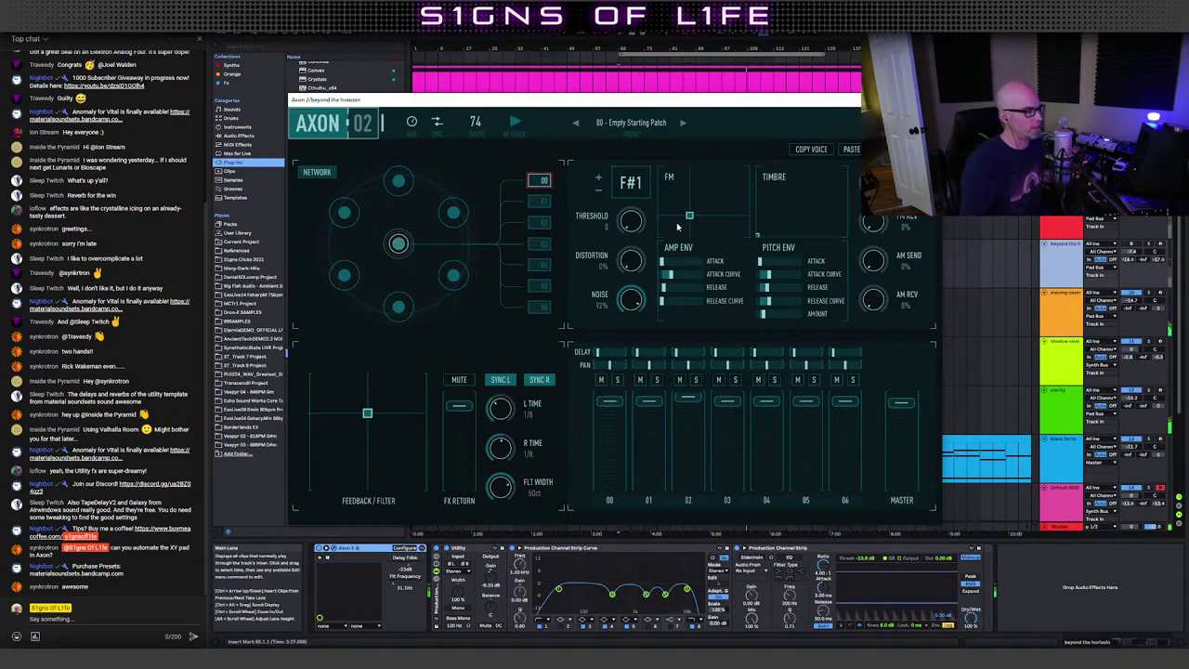
{"action": "mouse_move", "coordinate": [942, 525]}
{"action": "left_mouse_down"}
{"action": "mouse_move", "coordinate": [1092, 639]}
{"action": "mouse_move", "coordinate": [708, 386]}
{"action": "mouse_move", "coordinate": [1090, 639]}
{"action": "mouse_move", "coordinate": [945, 548]}
{"action": "mouse_move", "coordinate": [985, 574]}
{"action": "mouse_move", "coordinate": [978, 568]}
{"action": "mouse_move", "coordinate": [1078, 550]}
{"action": "mouse_move", "coordinate": [926, 533]}
{"action": "left_mouse_up"}
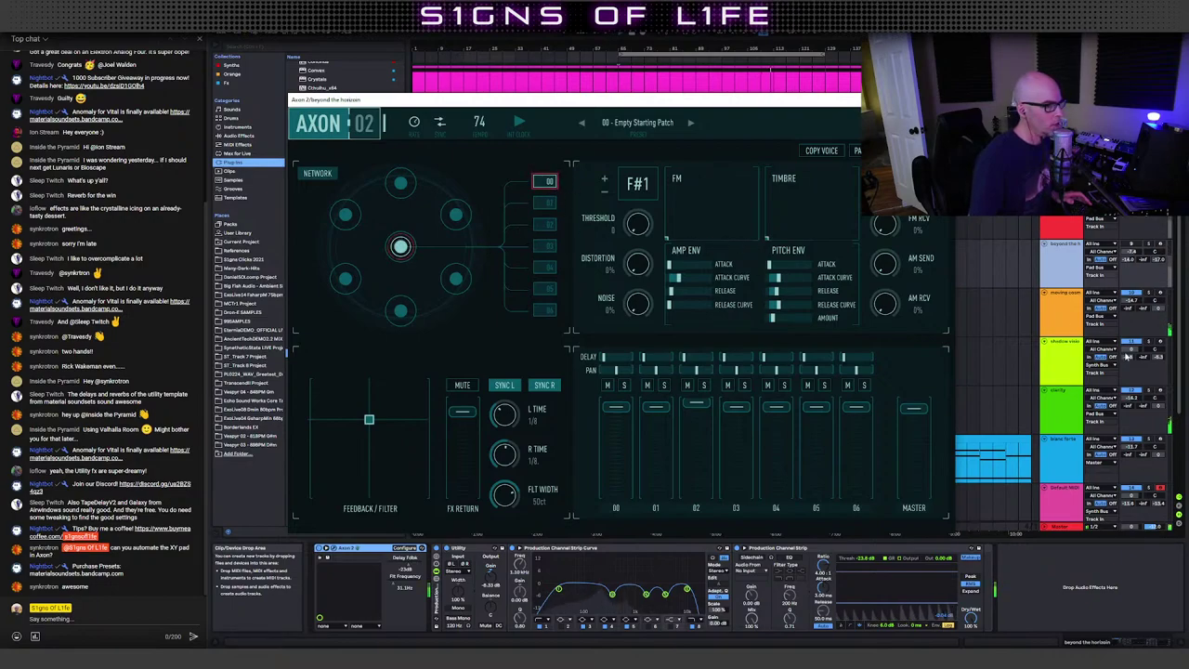
Step: Set voice 00's Noise to 100% and adjust the duplicated track's volume
{"action": "left_click", "coordinate": [1125, 251]}
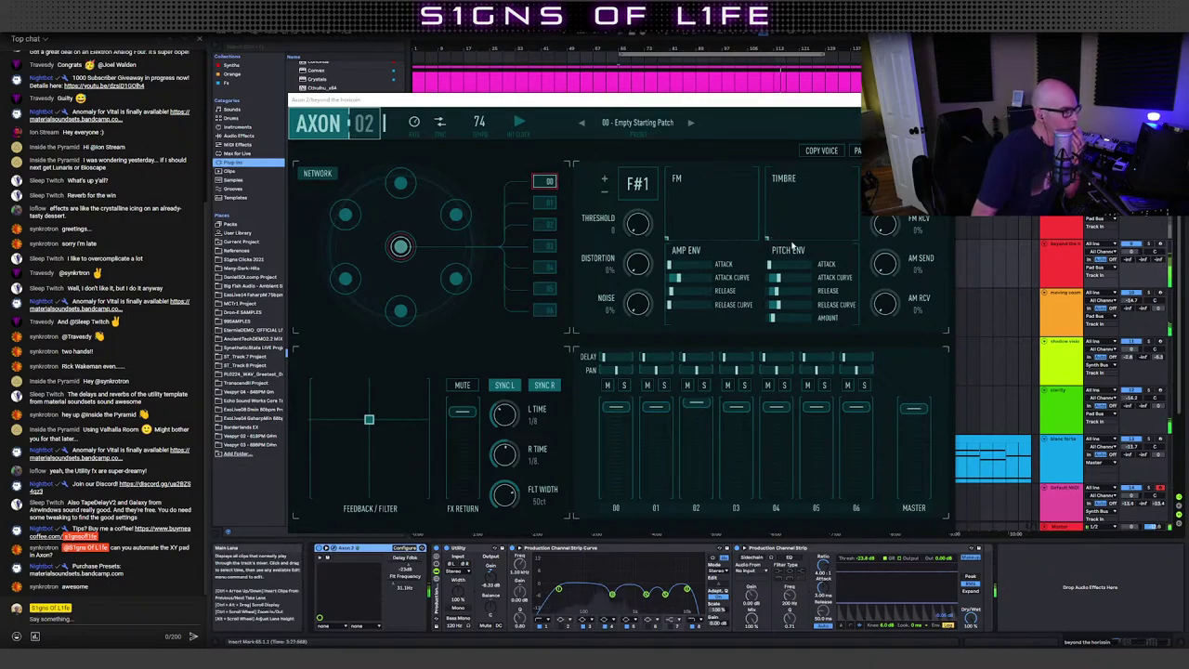
{"action": "left_click_drag", "start_coordinate": [647, 308], "coordinate": [650, 203]}
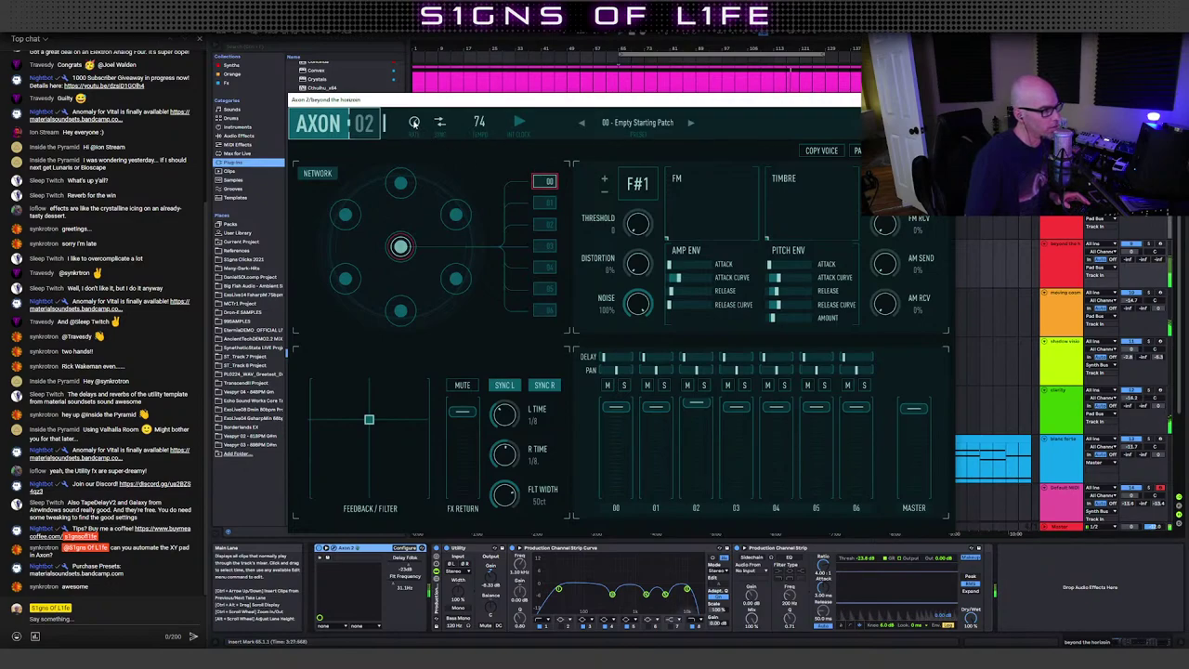
{"action": "left_click", "coordinate": [414, 122]}
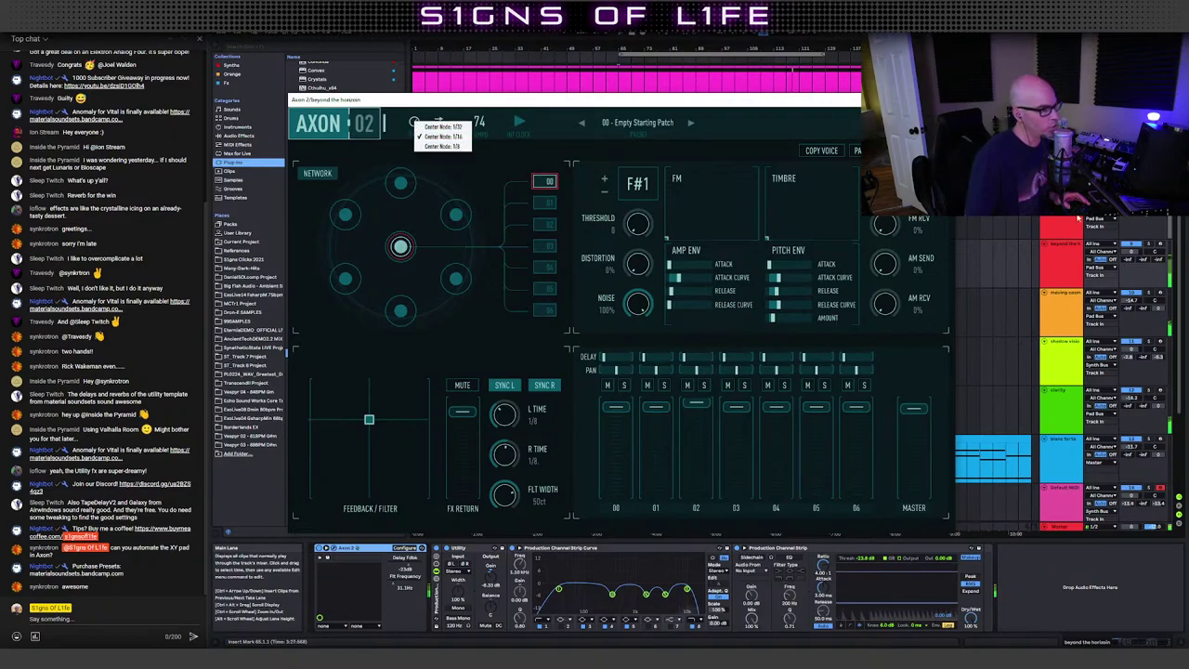
{"action": "left_click_drag", "start_coordinate": [1127, 260], "coordinate": [1127, 186]}
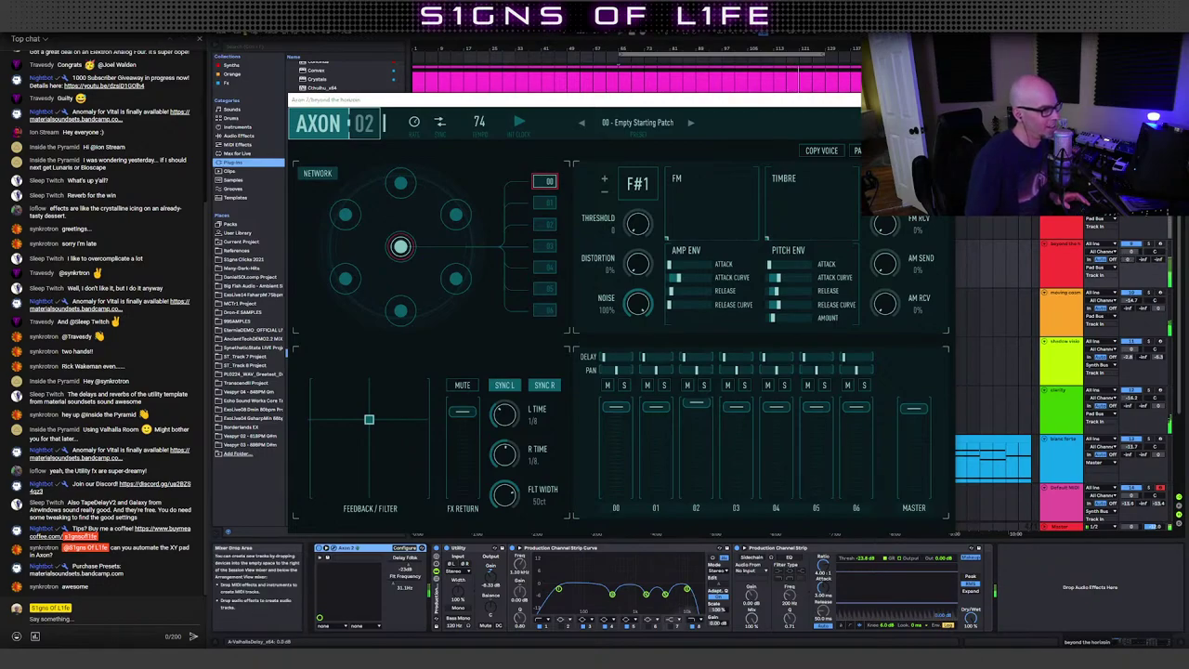
Step: Shape voice 00 with Noise at 0%, a longer amp envelope release, note E1 and the pitch envelope release at minimum
{"action": "double_click", "coordinate": [639, 304]}
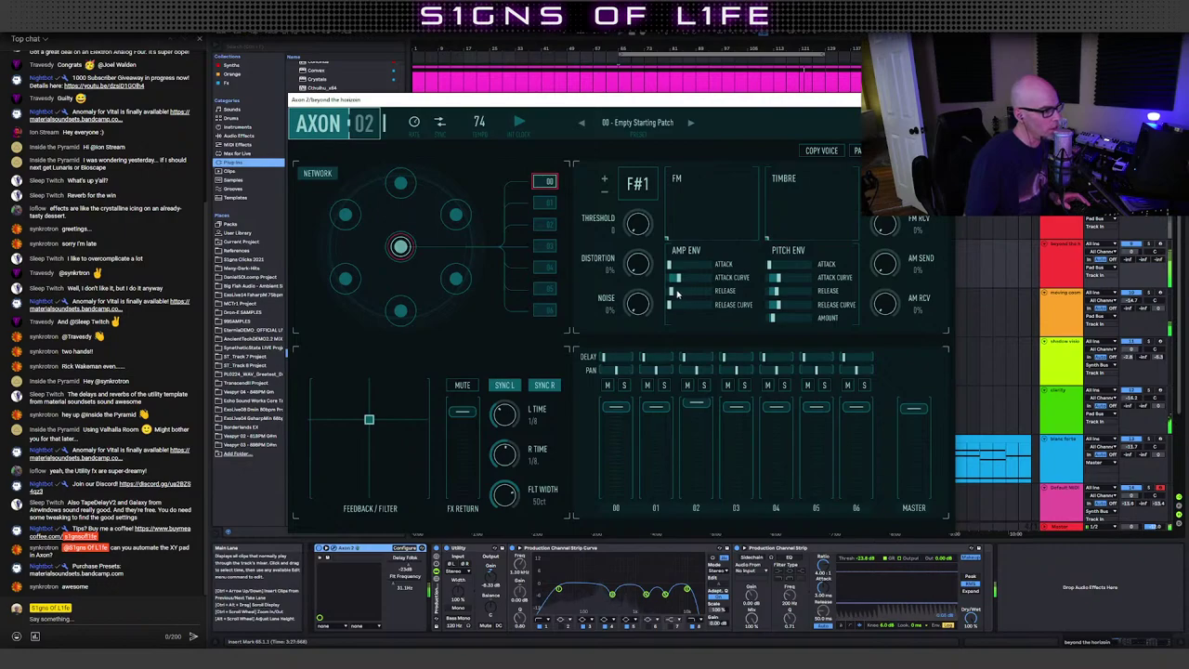
{"action": "left_click_drag", "start_coordinate": [677, 294], "coordinate": [695, 296]}
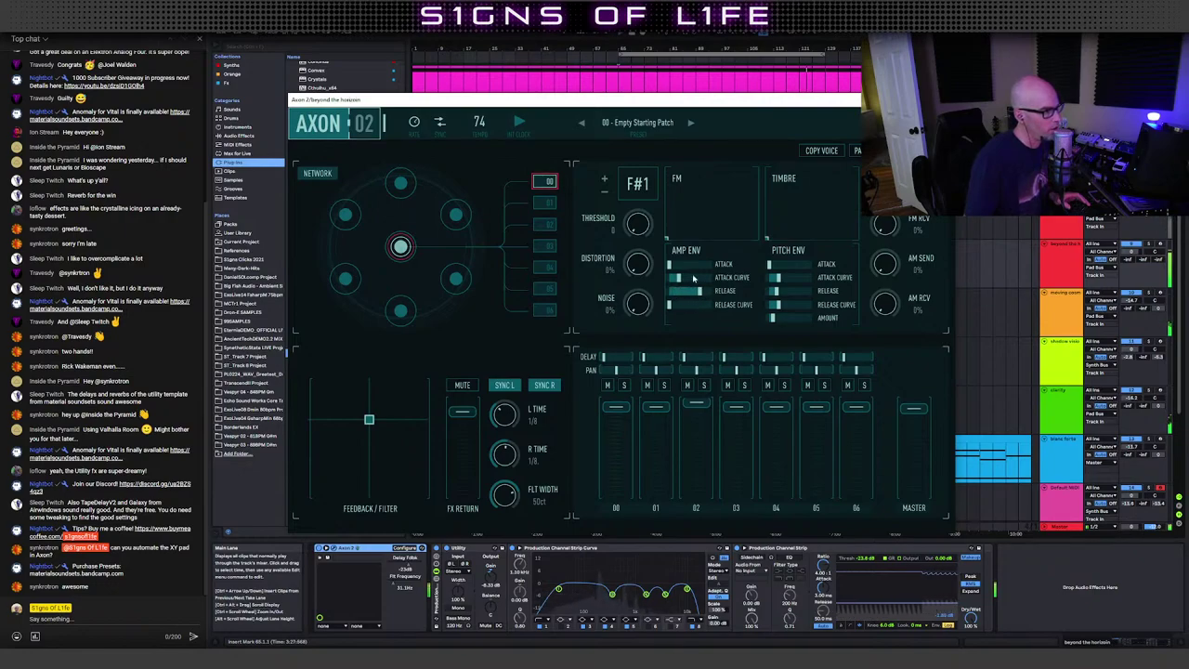
{"action": "left_click_drag", "start_coordinate": [644, 183], "coordinate": [644, 185]}
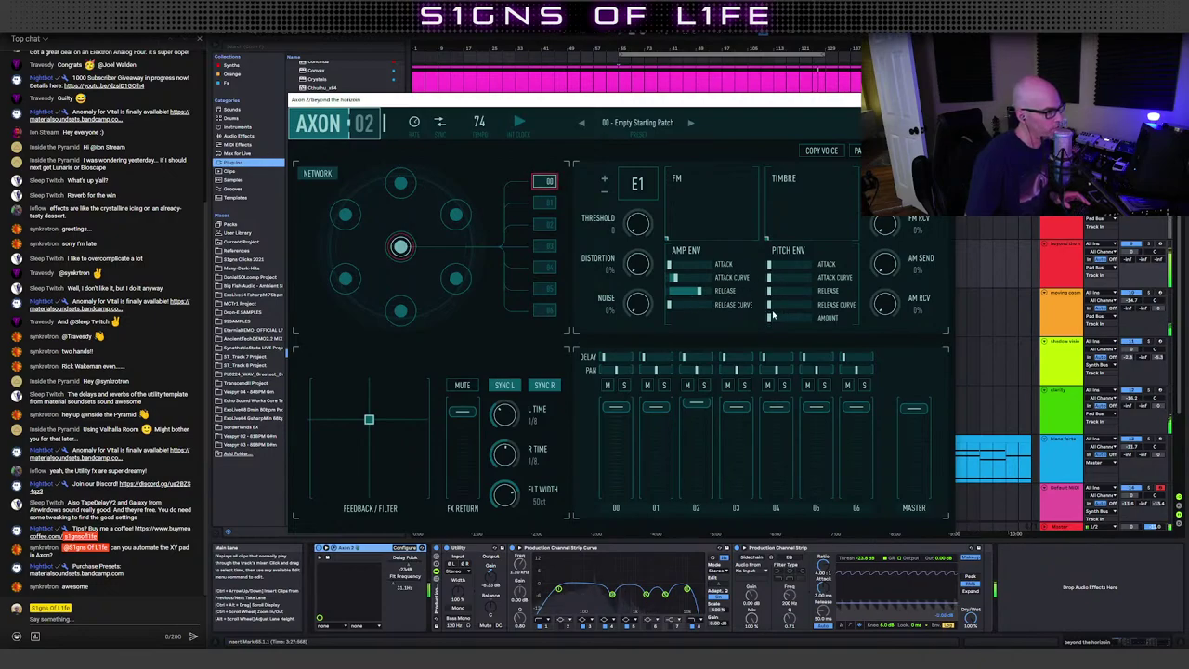
{"action": "mouse_move", "coordinate": [770, 291]}
{"action": "left_mouse_down"}
{"action": "mouse_move", "coordinate": [801, 292]}
{"action": "mouse_move", "coordinate": [759, 295]}
{"action": "left_mouse_up"}
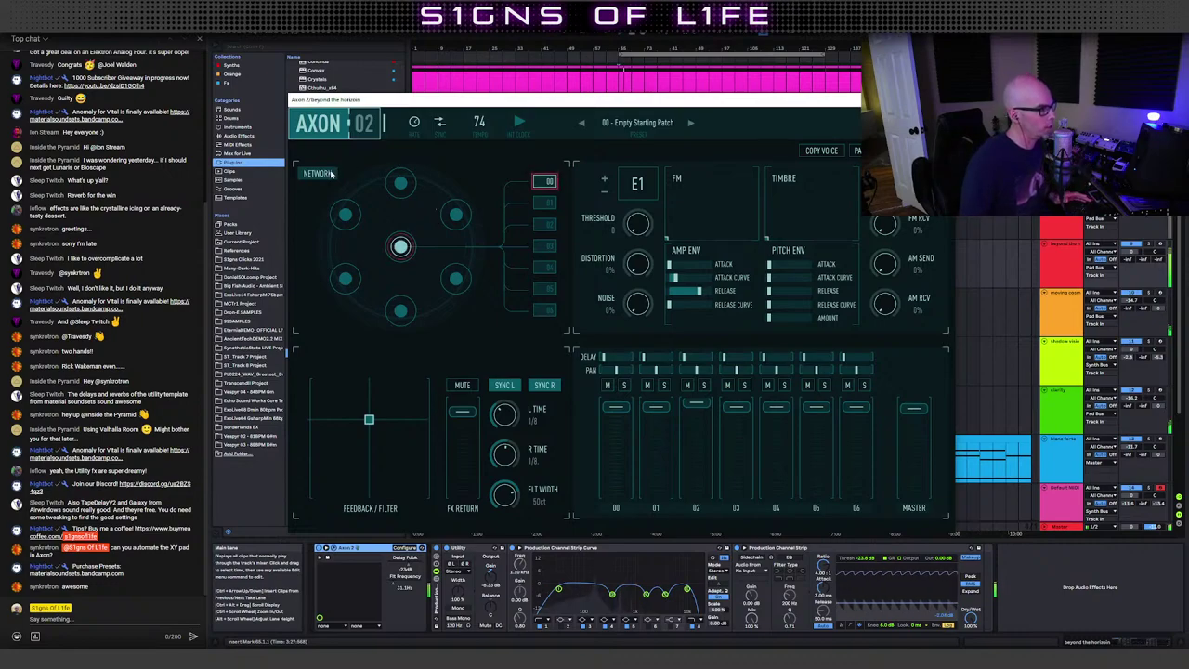
Step: Toggle Axon 2's network editing mode and leave it switched on
{"action": "left_click", "coordinate": [322, 174]}
{"action": "left_click", "coordinate": [322, 174]}
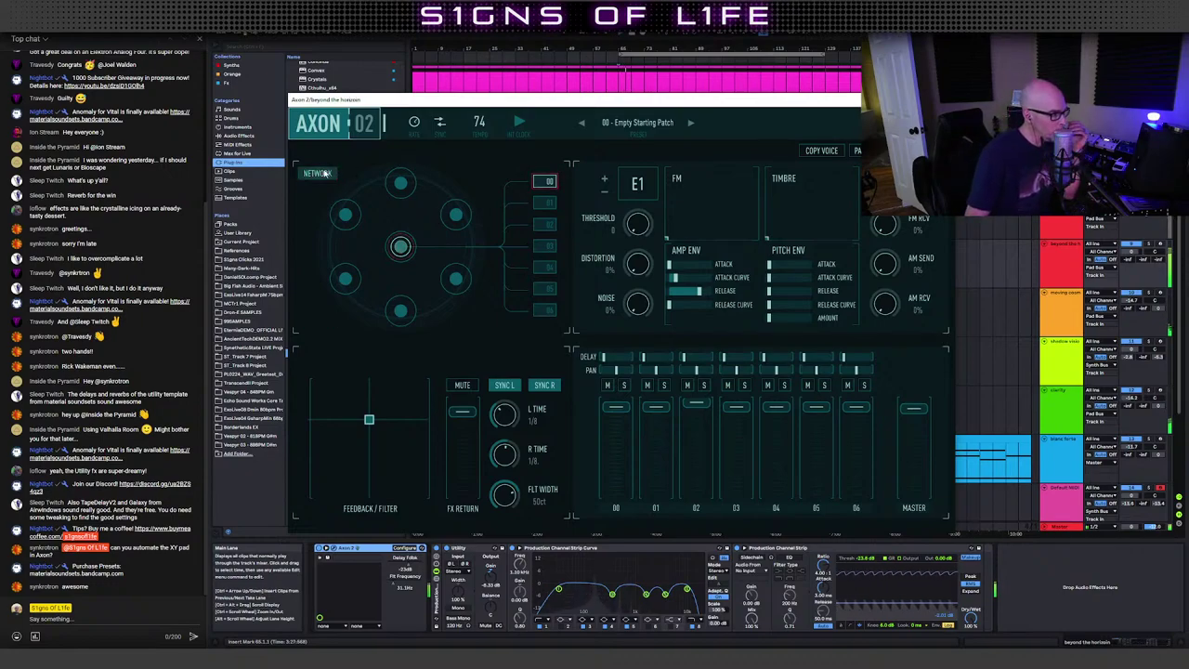
{"action": "left_click", "coordinate": [323, 174]}
{"action": "left_click", "coordinate": [323, 174]}
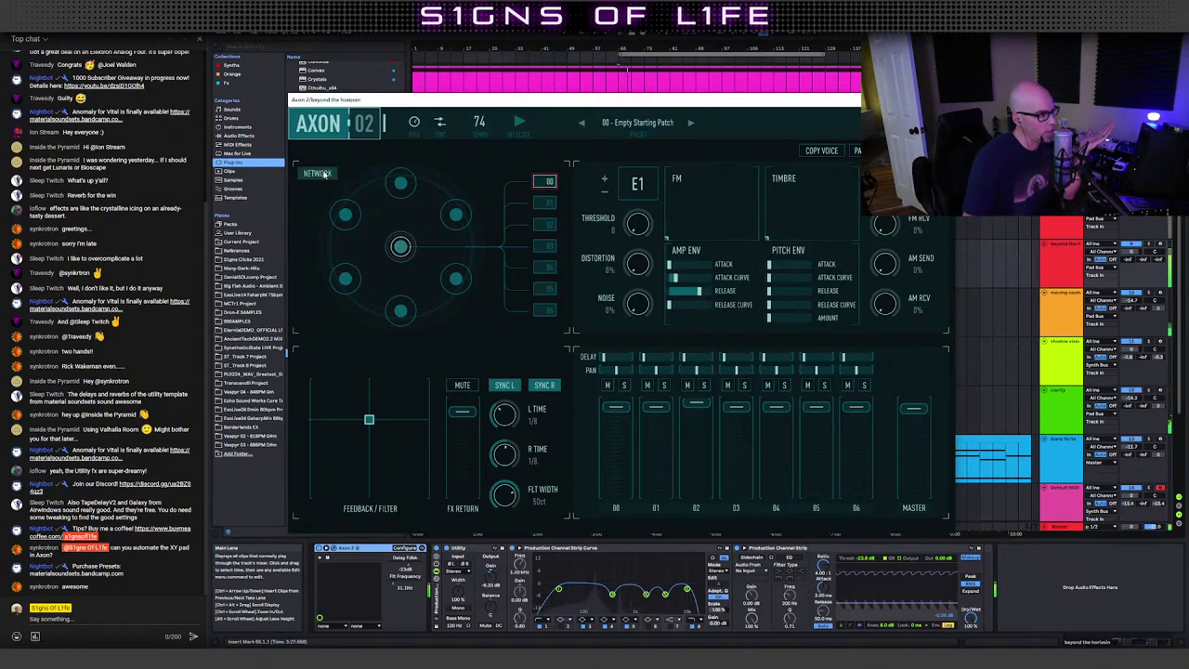
{"action": "left_click", "coordinate": [325, 174]}
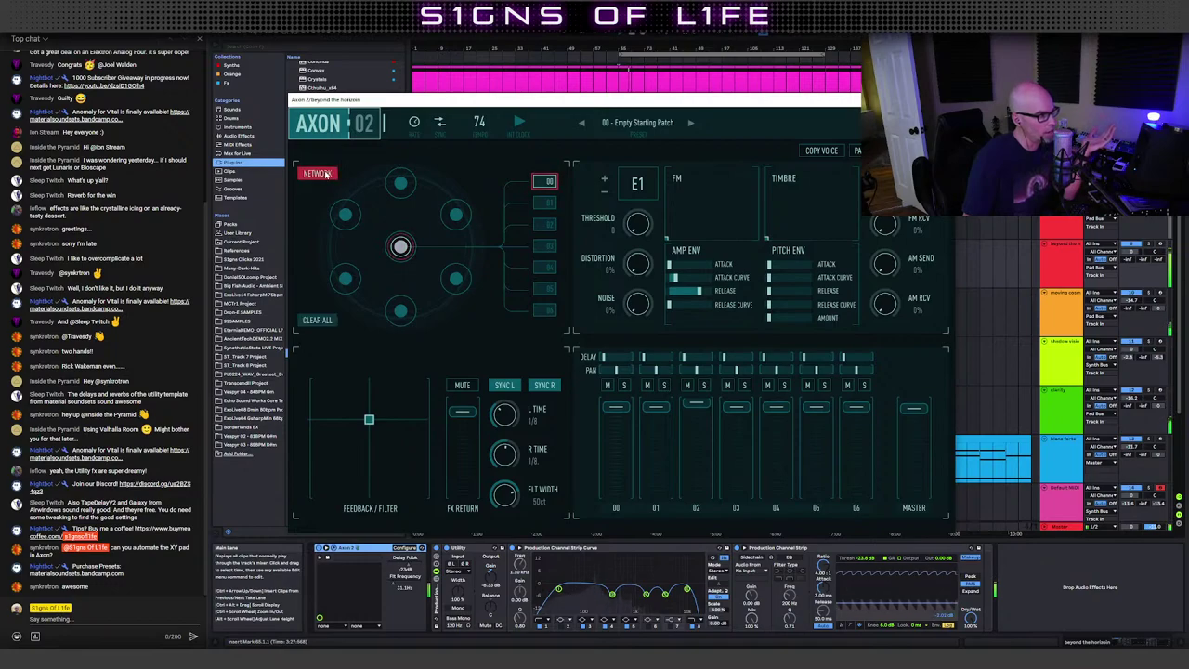
Step: Connect voice 00 to voice 01 in the network, leave network editing and select voice 01
{"action": "left_click", "coordinate": [400, 184]}
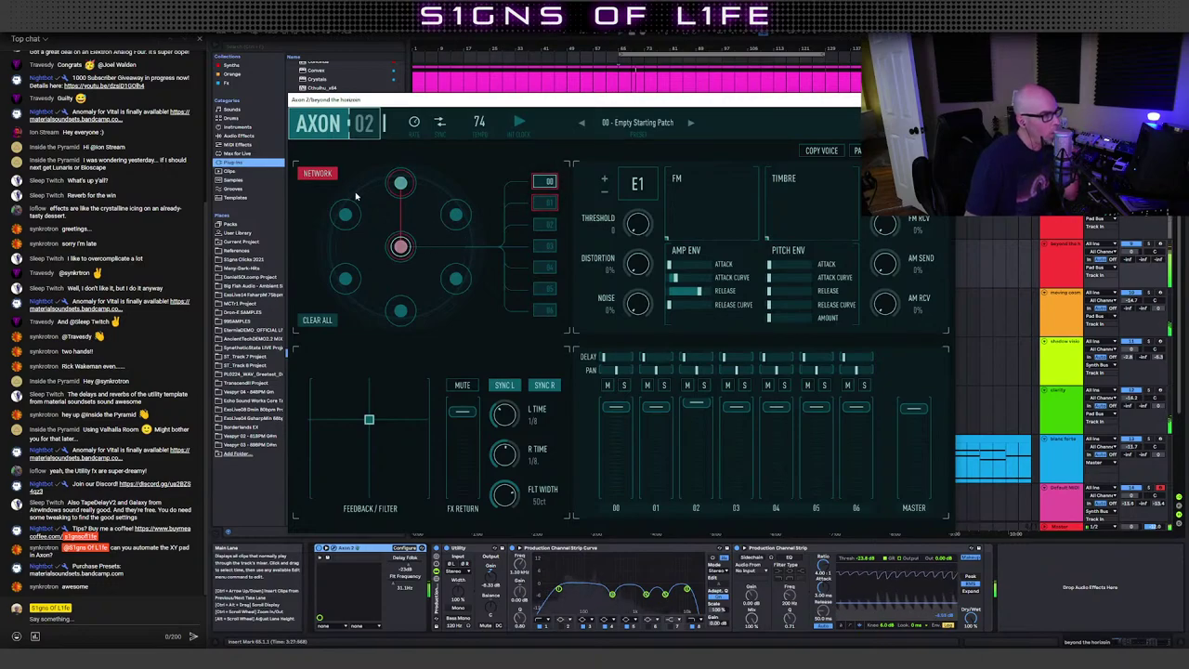
{"action": "left_click", "coordinate": [320, 175]}
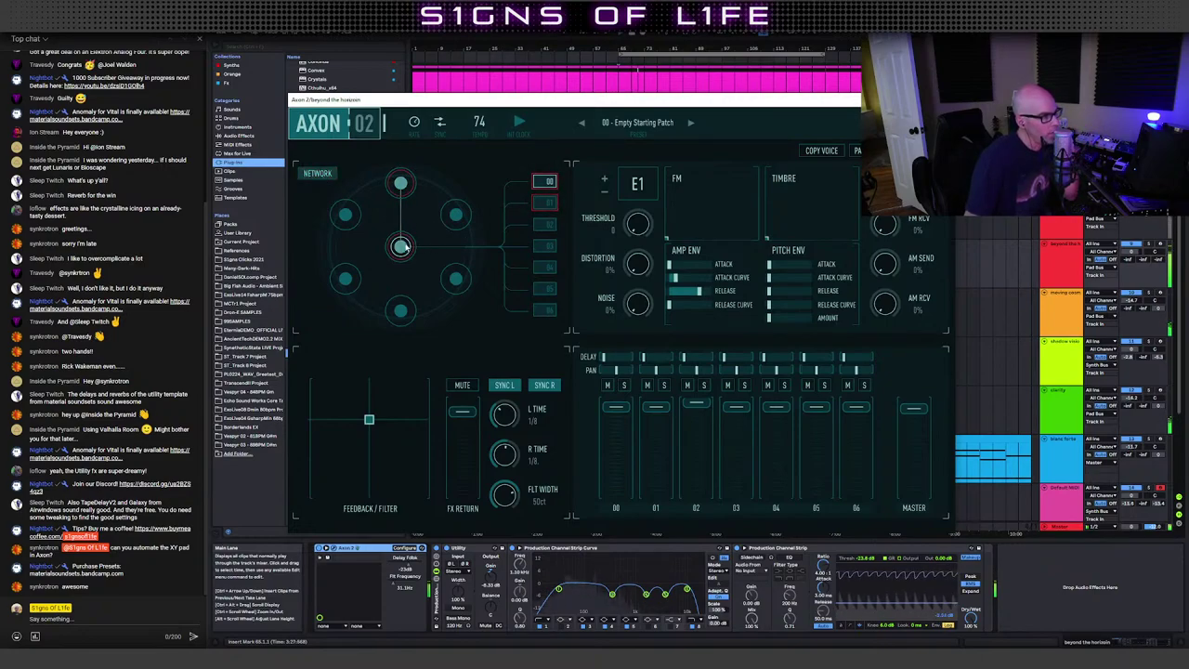
{"action": "left_click", "coordinate": [401, 184]}
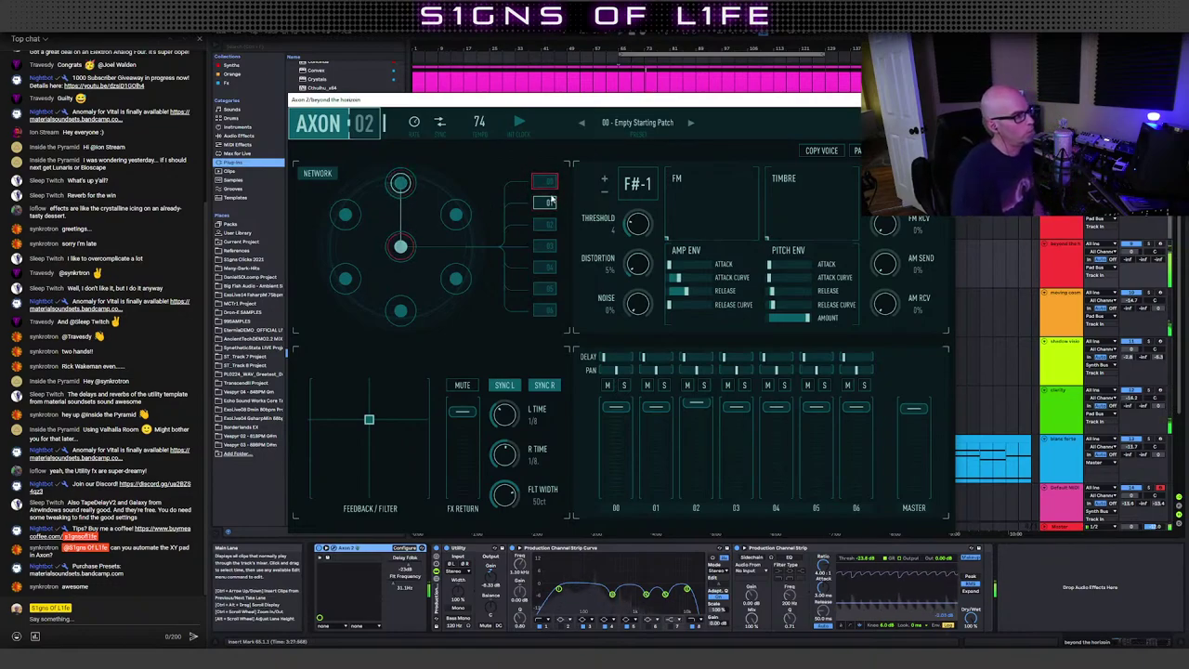
Step: Set voice 01 to note G1 with minimum amp attack curve, zero pitch amount and longer amp release, and lower the levels of voices 00 and 01
{"action": "left_click_drag", "start_coordinate": [632, 190], "coordinate": [643, 165]}
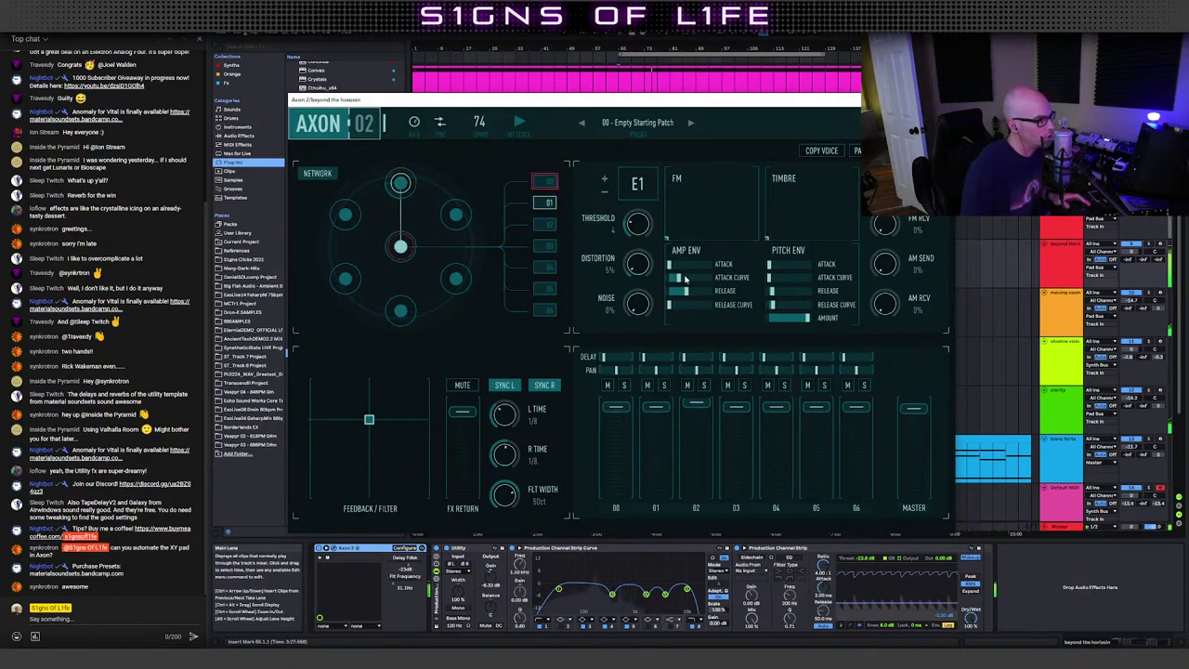
{"action": "left_click_drag", "start_coordinate": [685, 279], "coordinate": [672, 282]}
{"action": "left_click_drag", "start_coordinate": [797, 324], "coordinate": [733, 325]}
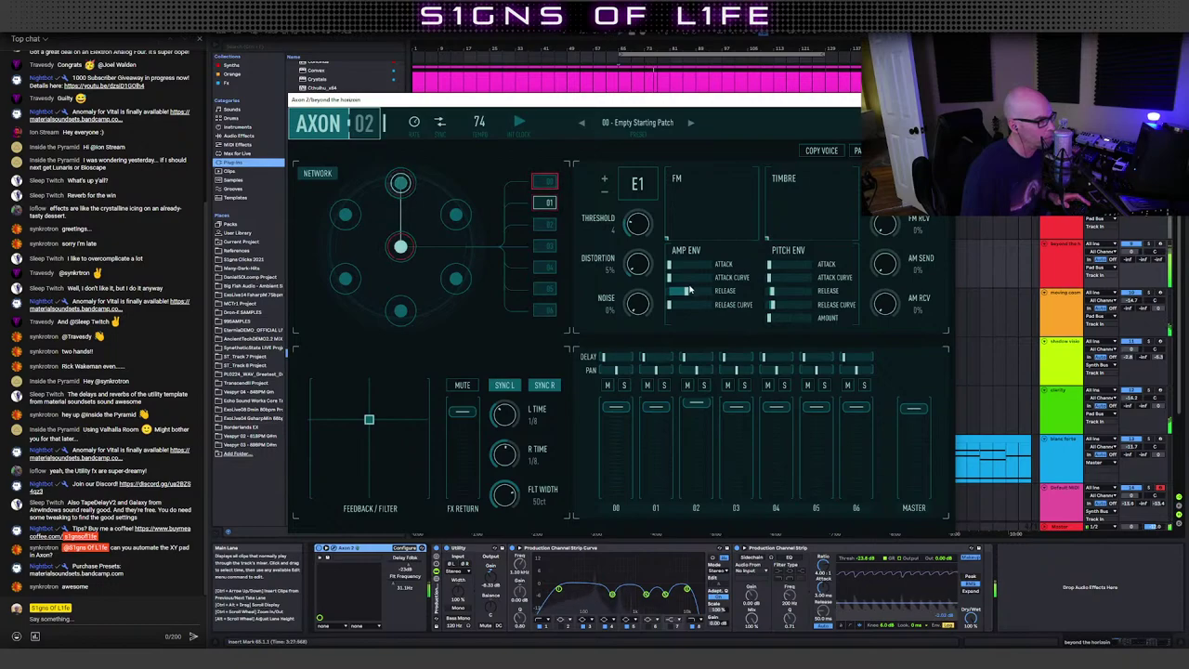
{"action": "left_click_drag", "start_coordinate": [687, 291], "coordinate": [692, 294]}
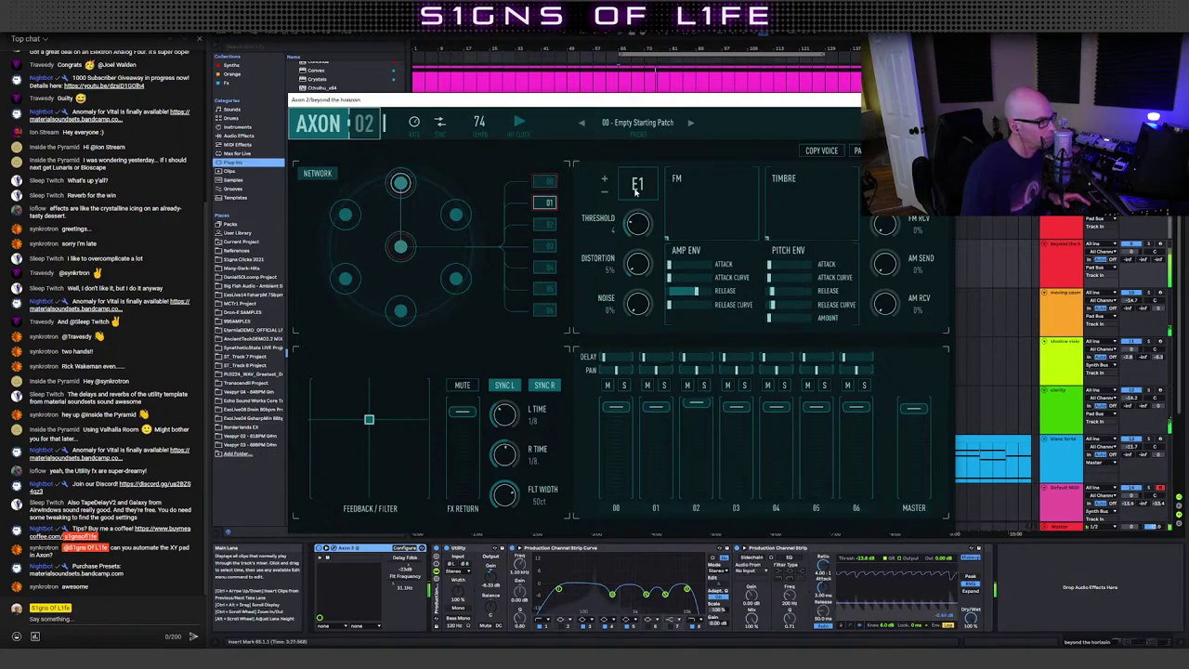
{"action": "left_click_drag", "start_coordinate": [637, 190], "coordinate": [640, 188]}
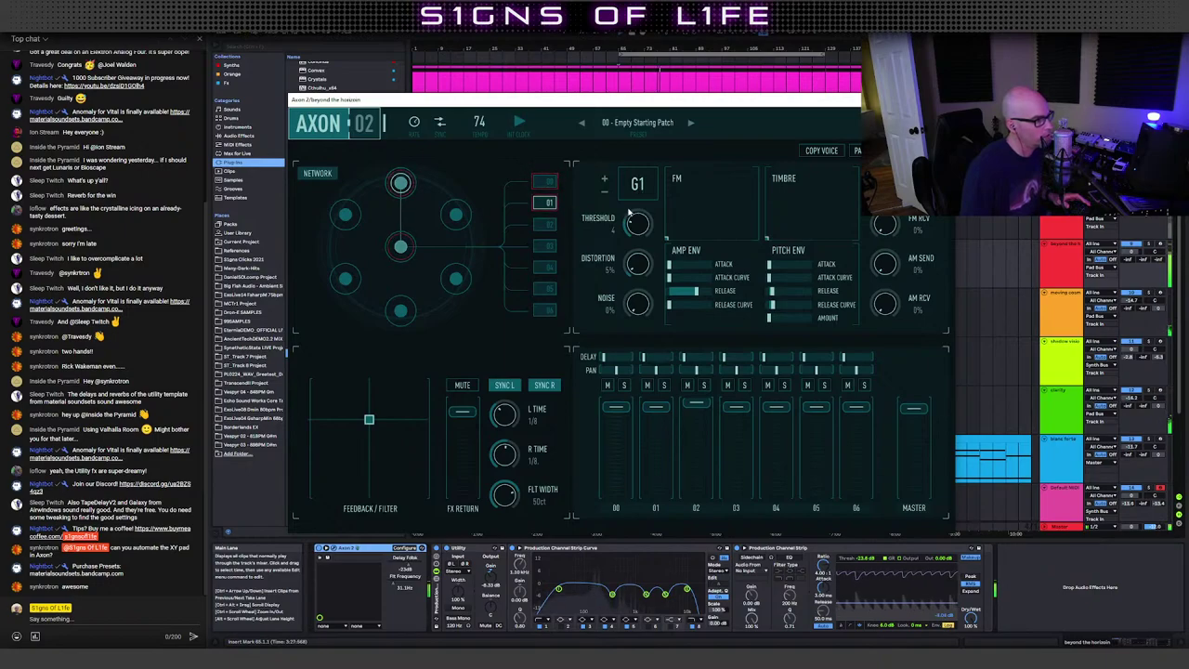
{"action": "left_click_drag", "start_coordinate": [641, 177], "coordinate": [647, 196]}
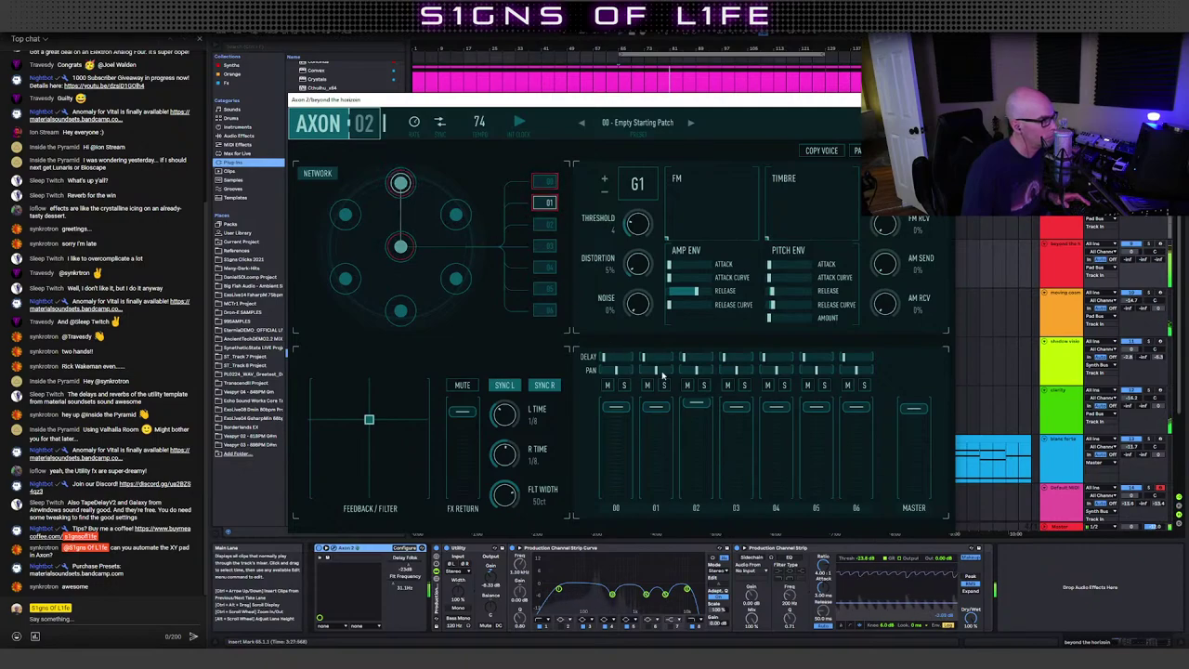
{"action": "left_click_drag", "start_coordinate": [652, 418], "coordinate": [619, 425]}
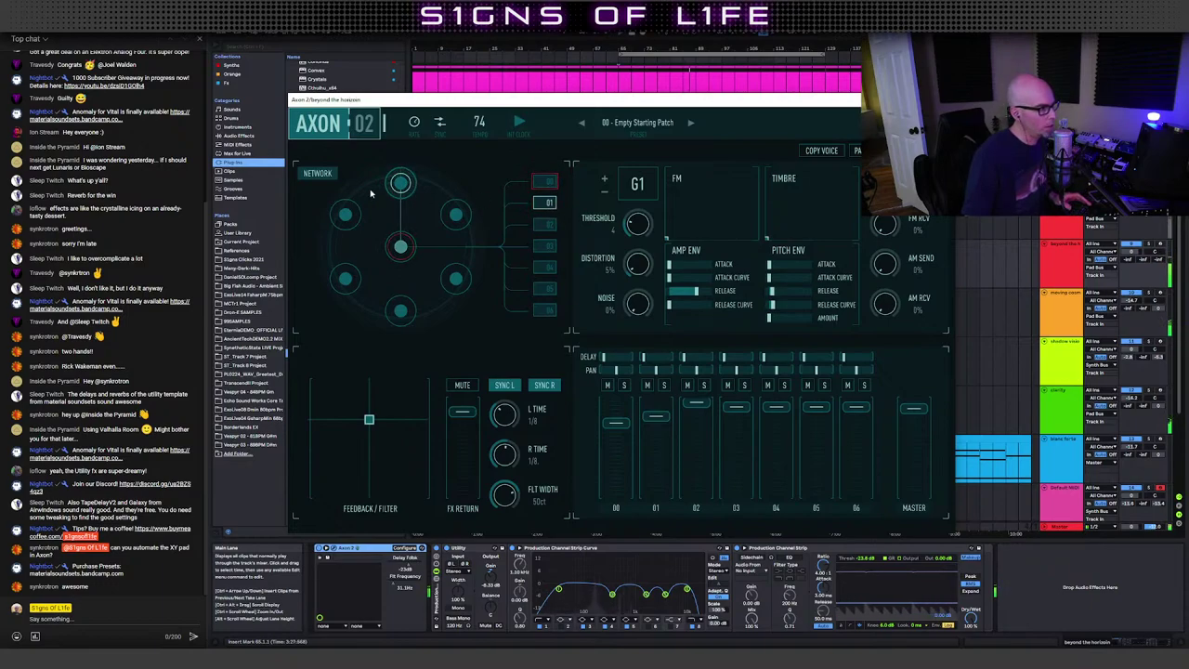
Step: Connect voice 01 to voice 03 in the network and leave network editing
{"action": "left_click", "coordinate": [401, 183]}
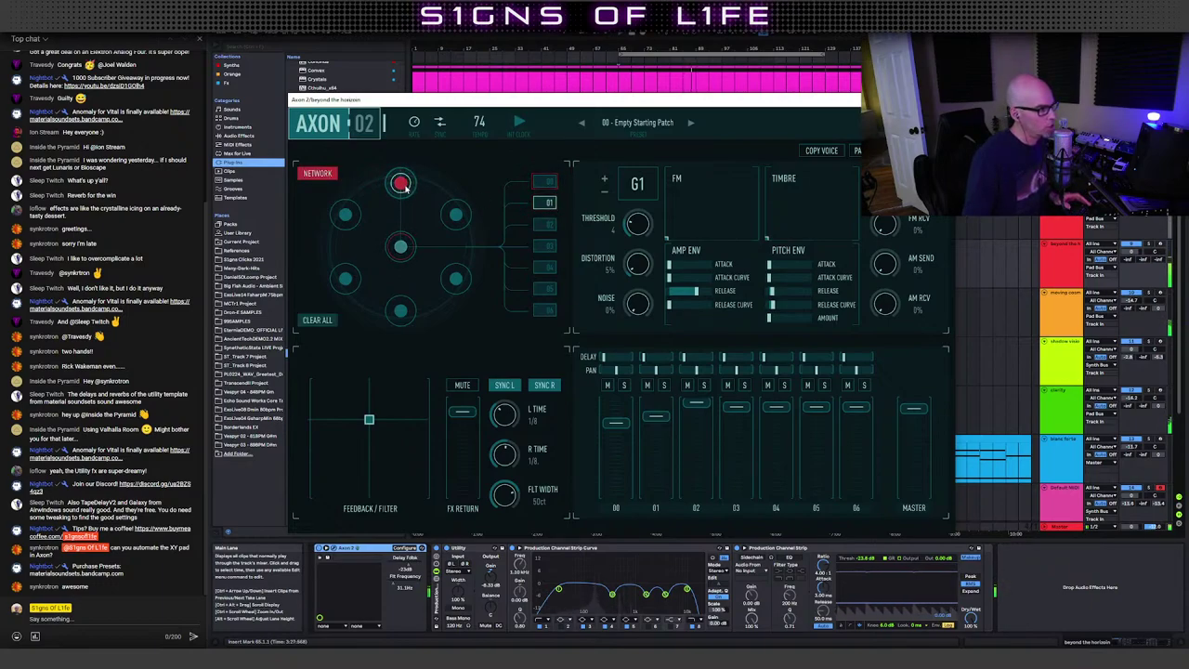
{"action": "left_click", "coordinate": [455, 281]}
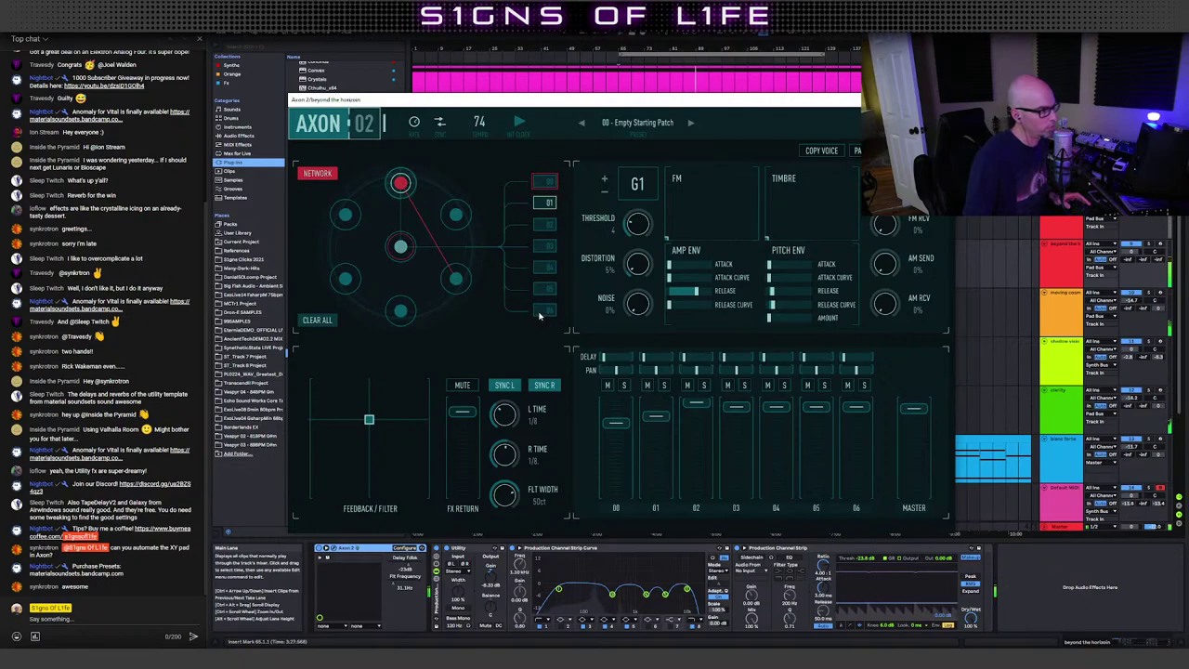
{"action": "left_click", "coordinate": [326, 178]}
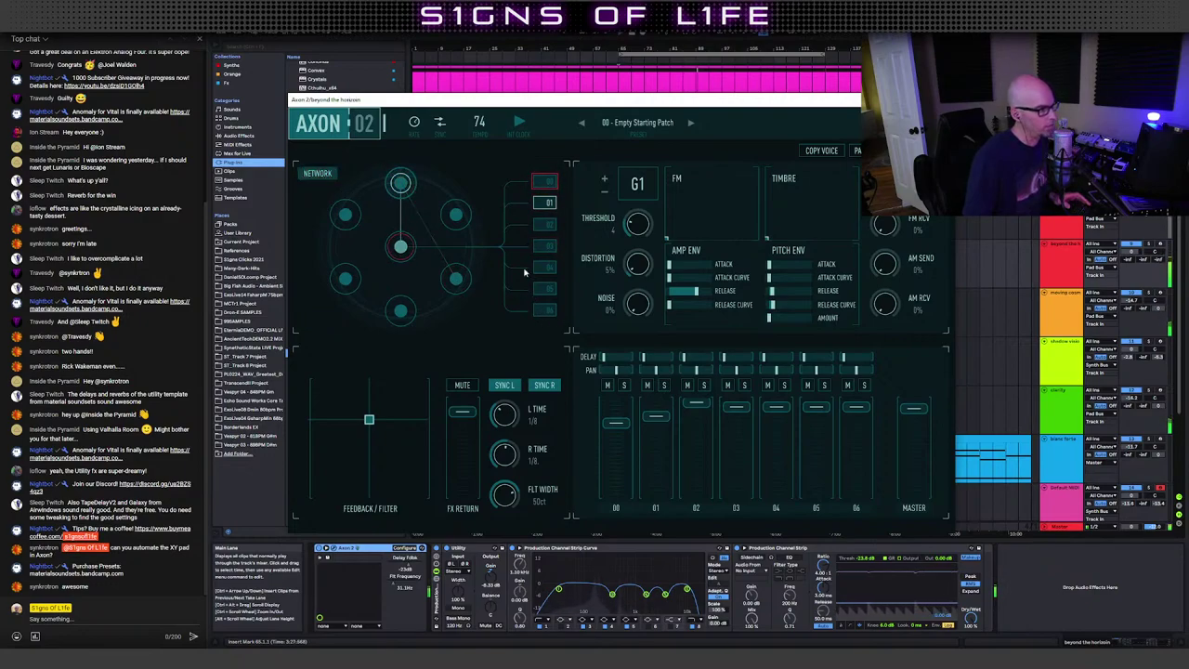
Step: Shape voice 03 with note E2, Threshold 3, a longer amp envelope release and the pitch envelope at minimum
{"action": "left_click", "coordinate": [457, 280]}
{"action": "left_click_drag", "start_coordinate": [638, 232], "coordinate": [645, 208]}
{"action": "mouse_move", "coordinate": [777, 291]}
{"action": "left_mouse_down"}
{"action": "mouse_move", "coordinate": [755, 300]}
{"action": "mouse_move", "coordinate": [751, 282]}
{"action": "mouse_move", "coordinate": [754, 311]}
{"action": "left_mouse_up"}
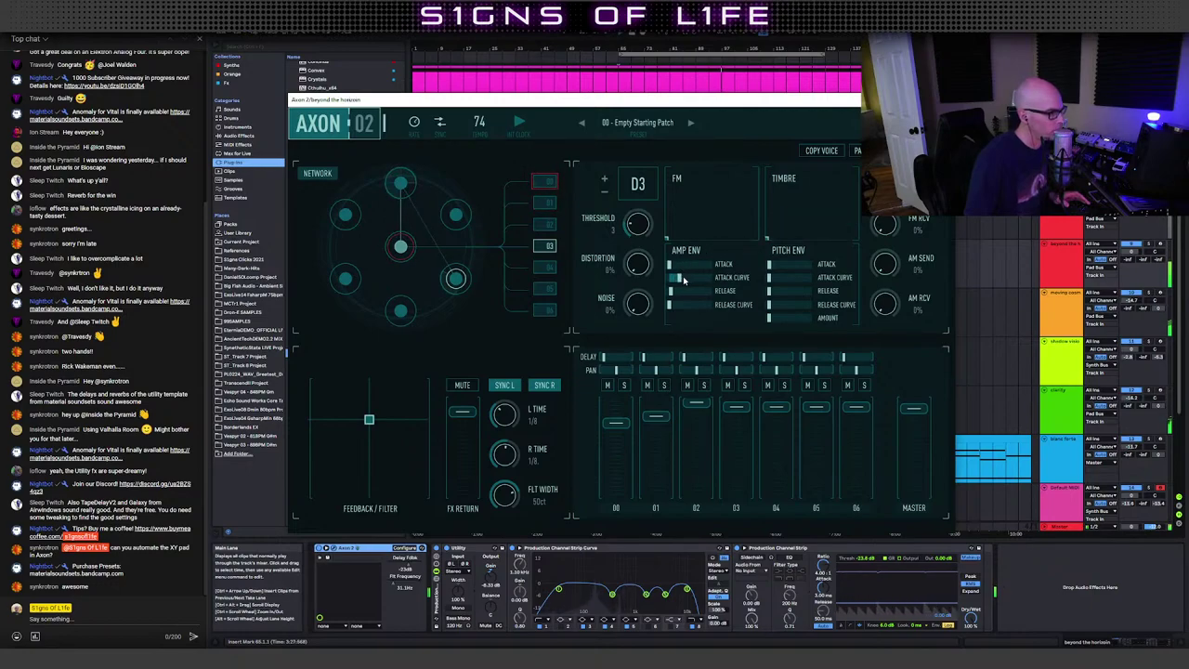
{"action": "left_click_drag", "start_coordinate": [674, 292], "coordinate": [690, 294]}
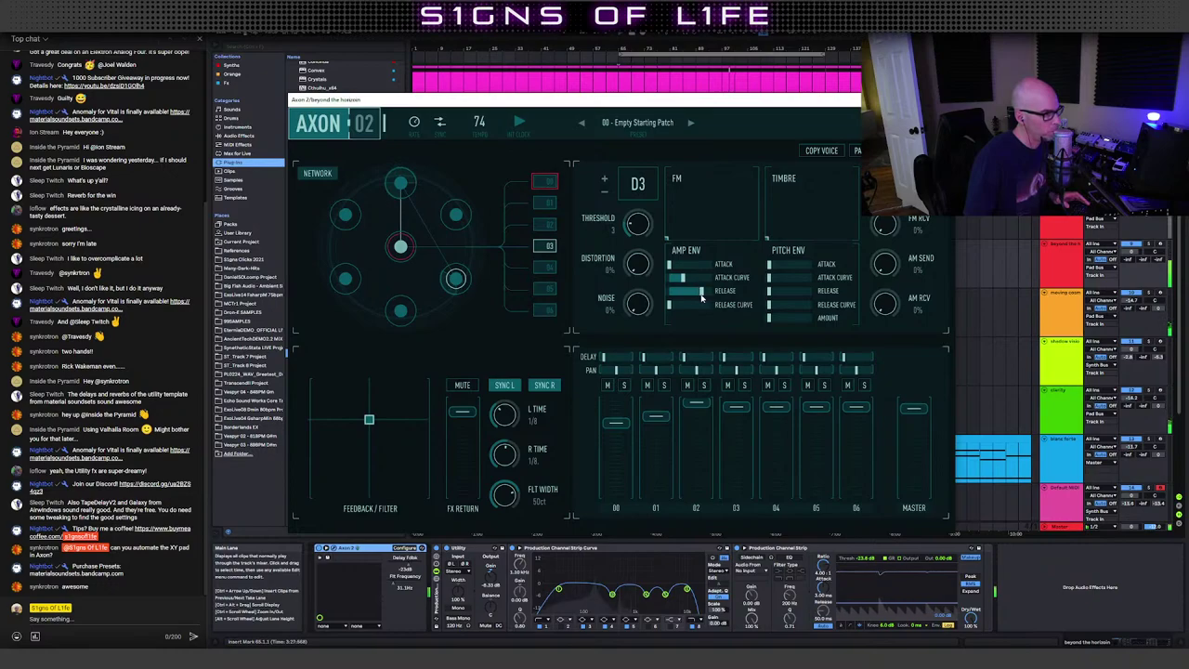
{"action": "left_click_drag", "start_coordinate": [639, 190], "coordinate": [641, 204]}
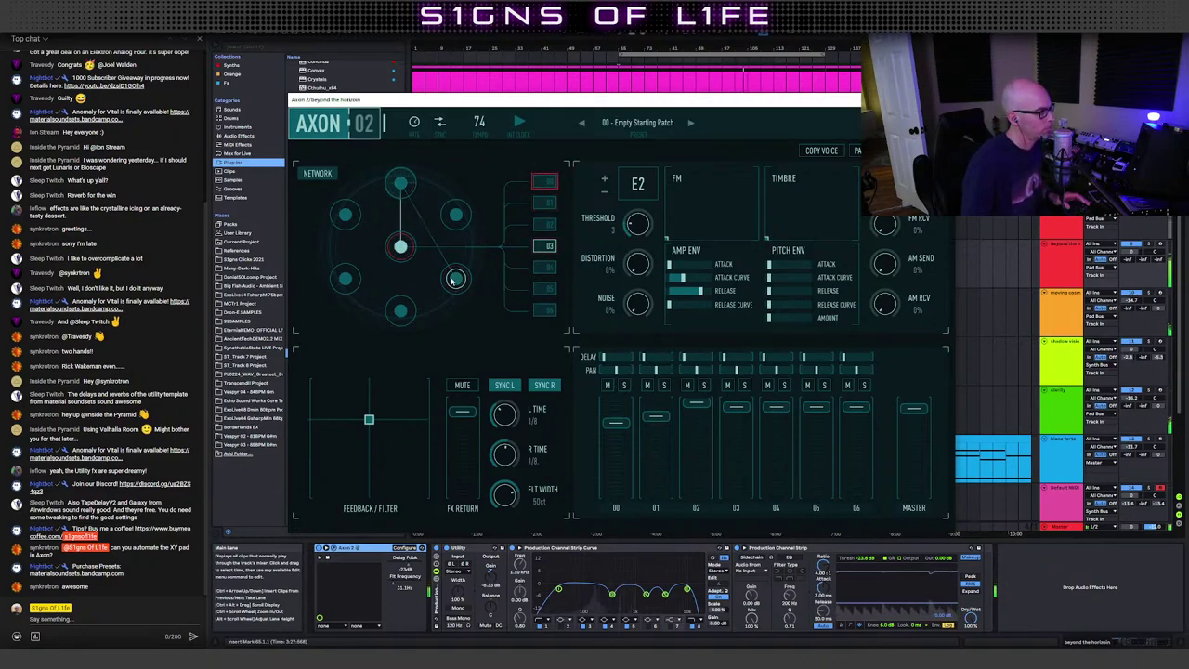
Step: Connect voice 03 to voice 02 in the network and adjust voice 02's note
{"action": "left_click", "coordinate": [316, 176]}
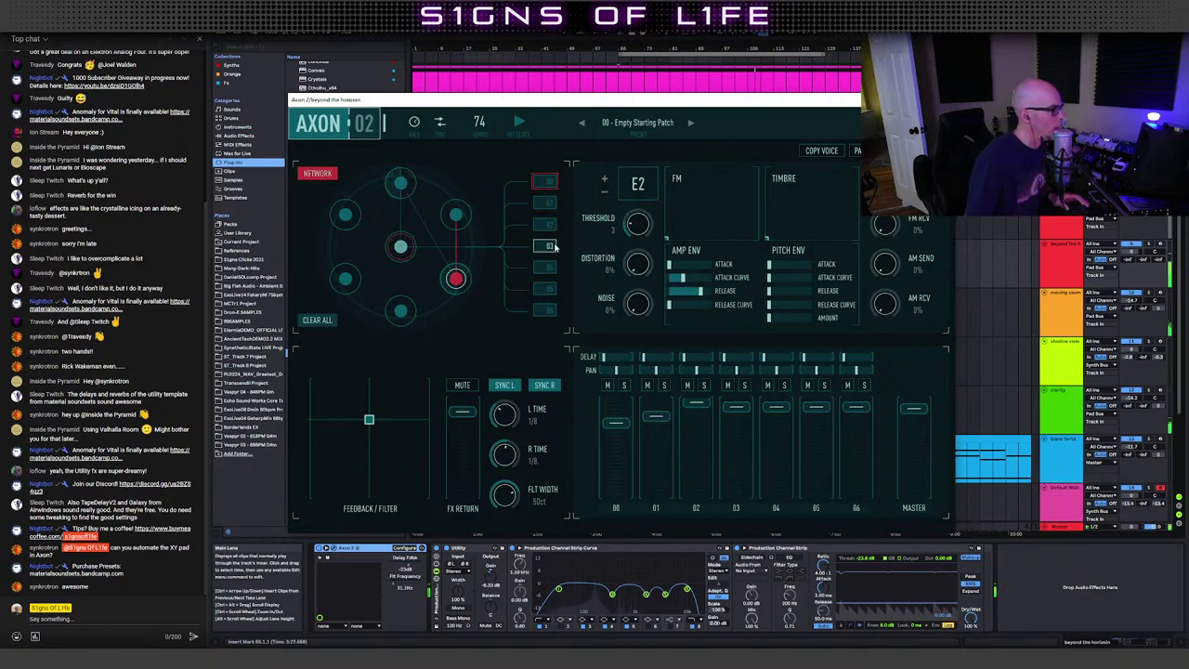
{"action": "left_click", "coordinate": [456, 214]}
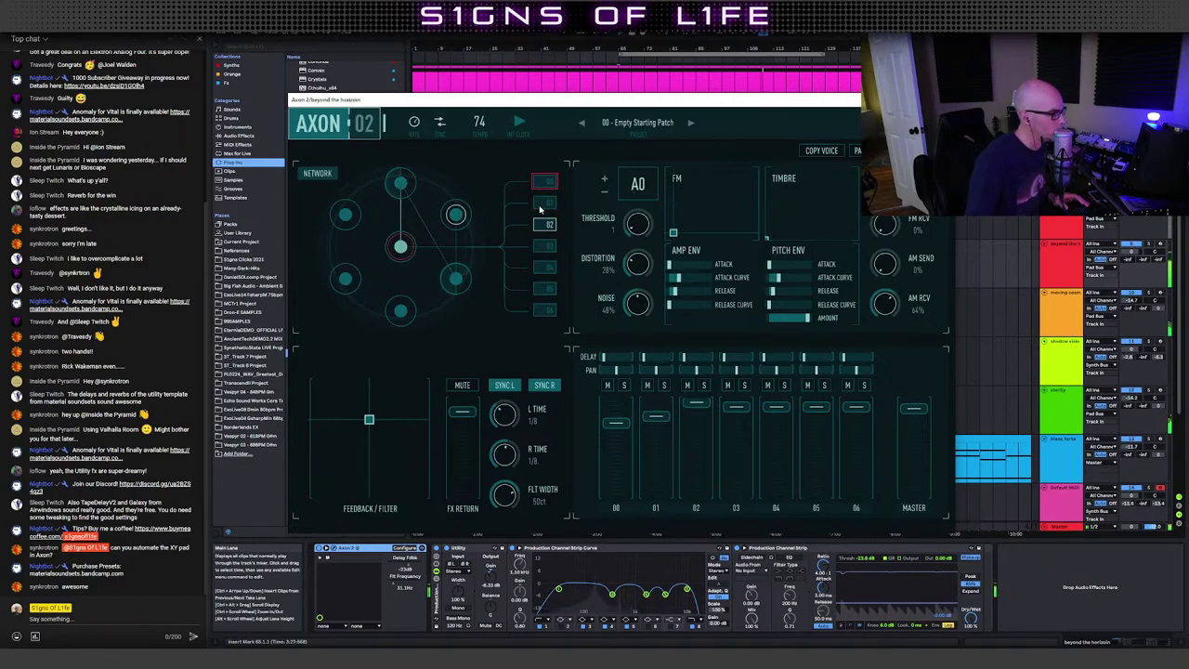
{"action": "mouse_move", "coordinate": [632, 182]}
{"action": "left_mouse_down"}
{"action": "mouse_move", "coordinate": [656, 129]}
{"action": "mouse_move", "coordinate": [654, 184]}
{"action": "left_mouse_up"}
Step: Connect voice 00 to voice 05 in the network and leave network editing
{"action": "left_click", "coordinate": [345, 279]}
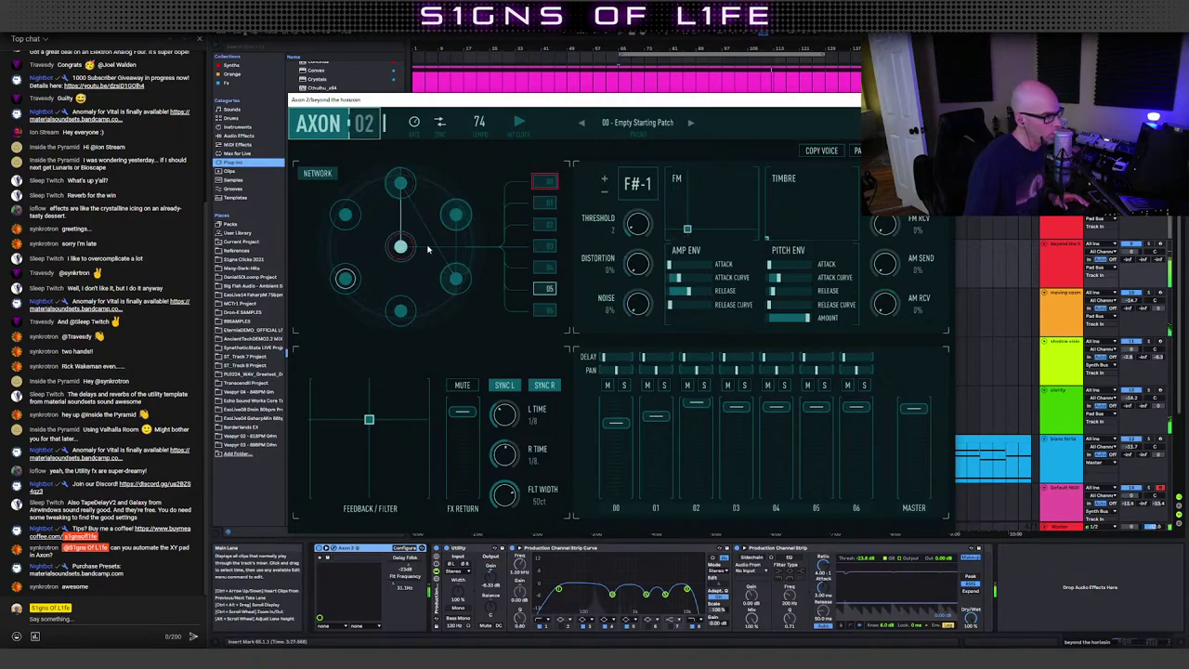
{"action": "left_click", "coordinate": [400, 246]}
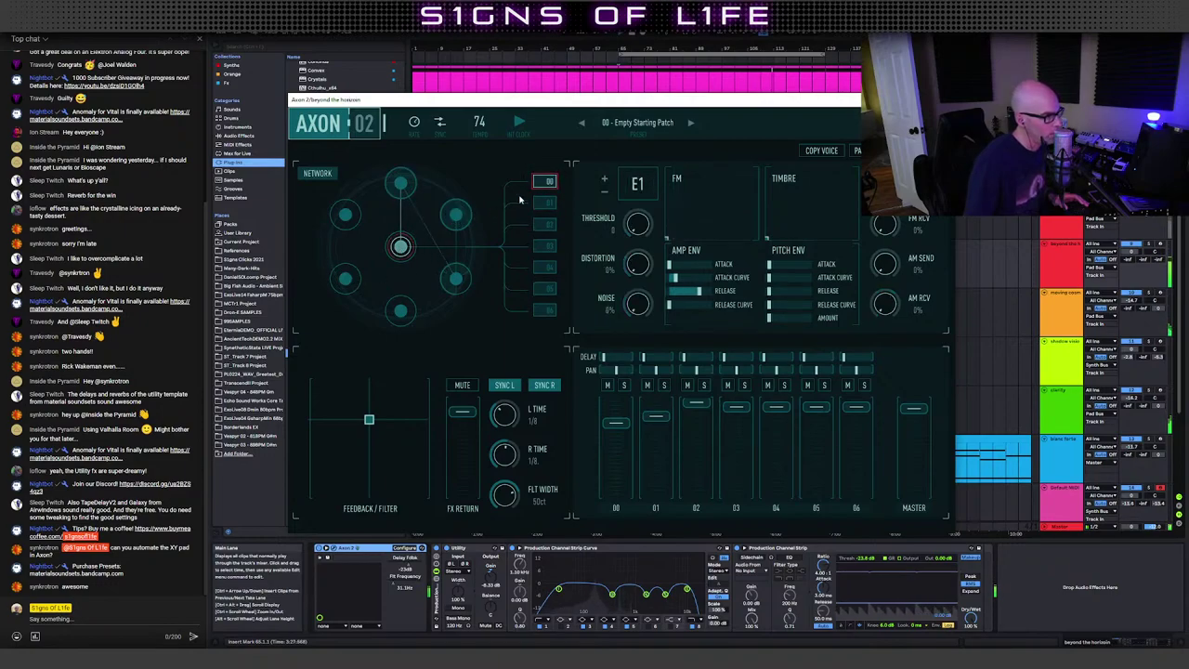
{"action": "left_click", "coordinate": [325, 174]}
{"action": "left_click", "coordinate": [344, 278]}
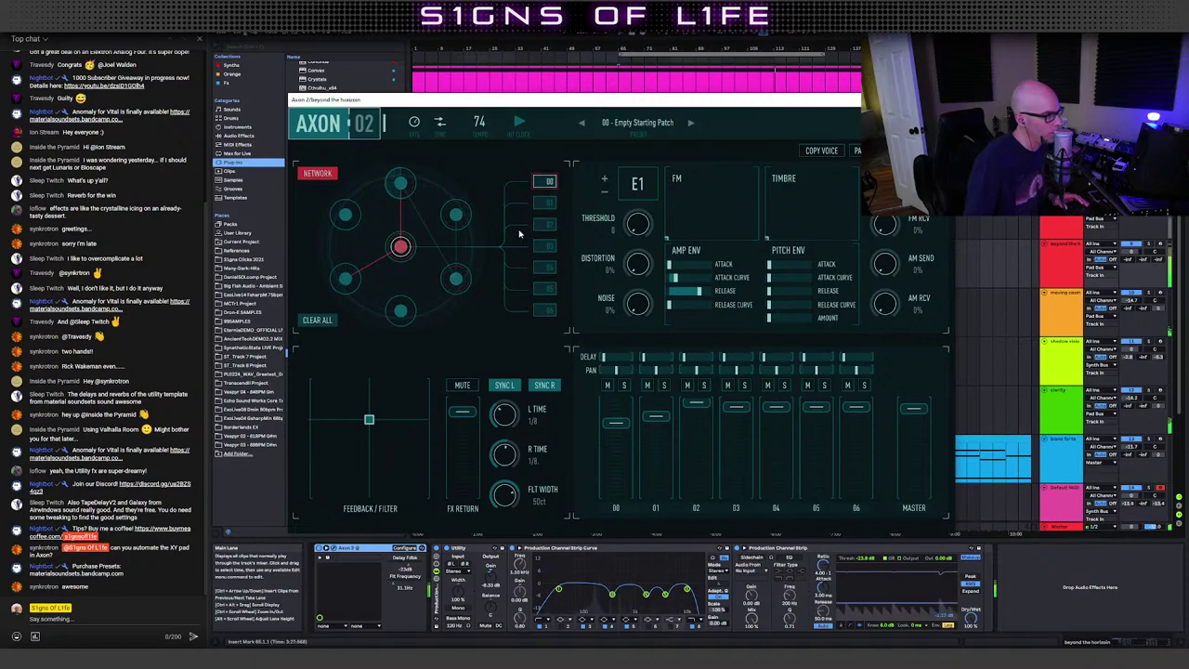
{"action": "left_click", "coordinate": [314, 175]}
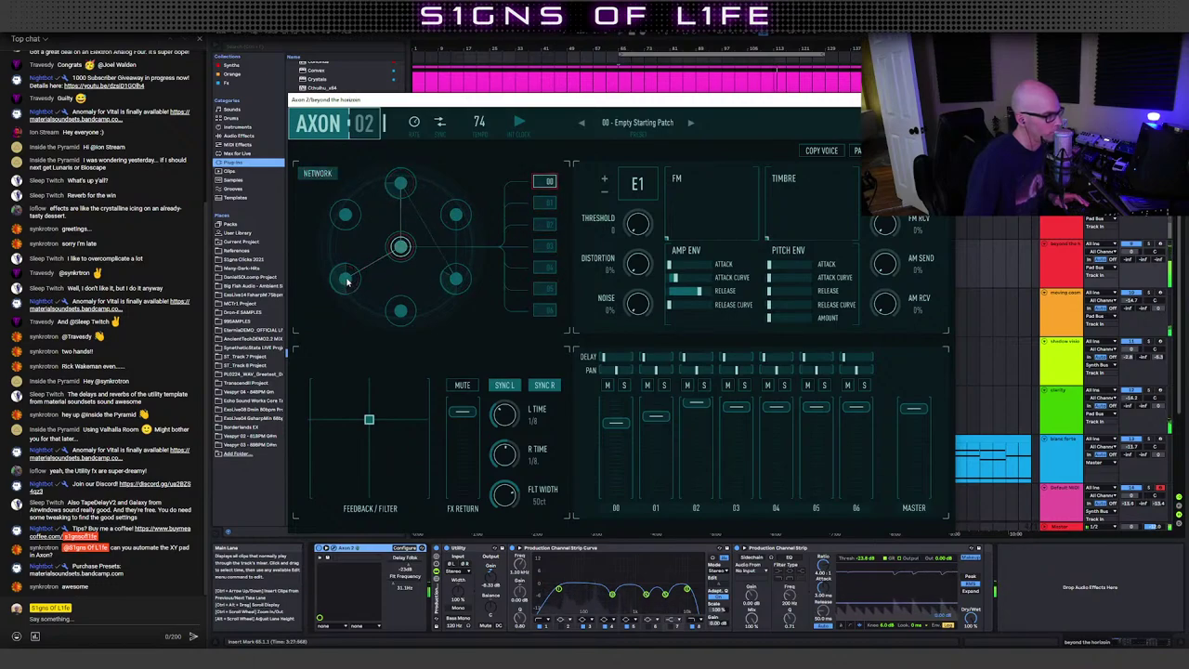
Step: Shape voice 05 with note B2, FM, amp attack curve and pitch envelope at minimum, and adjust its Threshold
{"action": "left_click", "coordinate": [345, 279]}
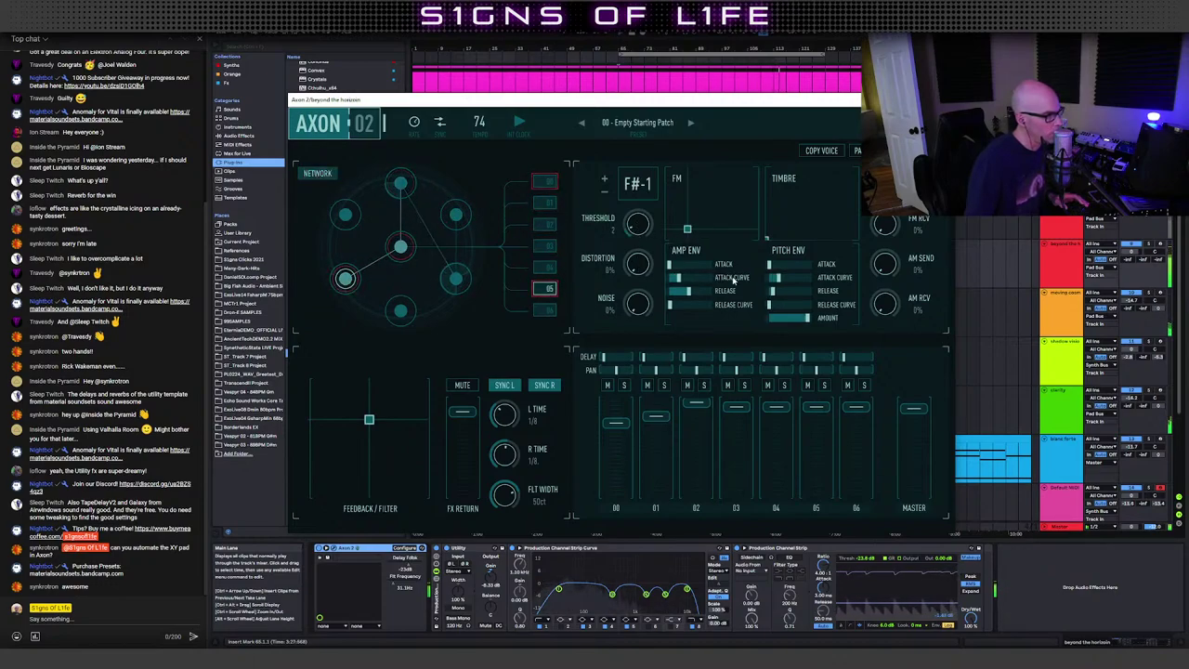
{"action": "left_click_drag", "start_coordinate": [805, 319], "coordinate": [769, 318]}
{"action": "left_click_drag", "start_coordinate": [778, 278], "coordinate": [768, 276]}
{"action": "left_click_drag", "start_coordinate": [688, 229], "coordinate": [645, 263]}
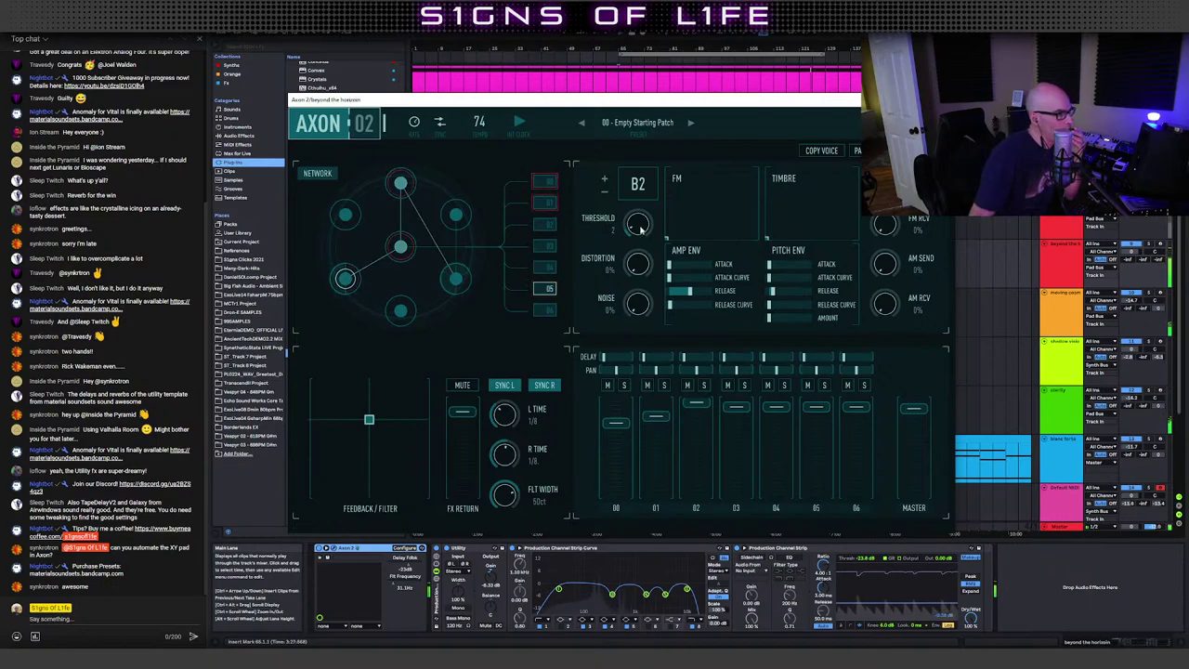
{"action": "left_click_drag", "start_coordinate": [639, 227], "coordinate": [642, 208]}
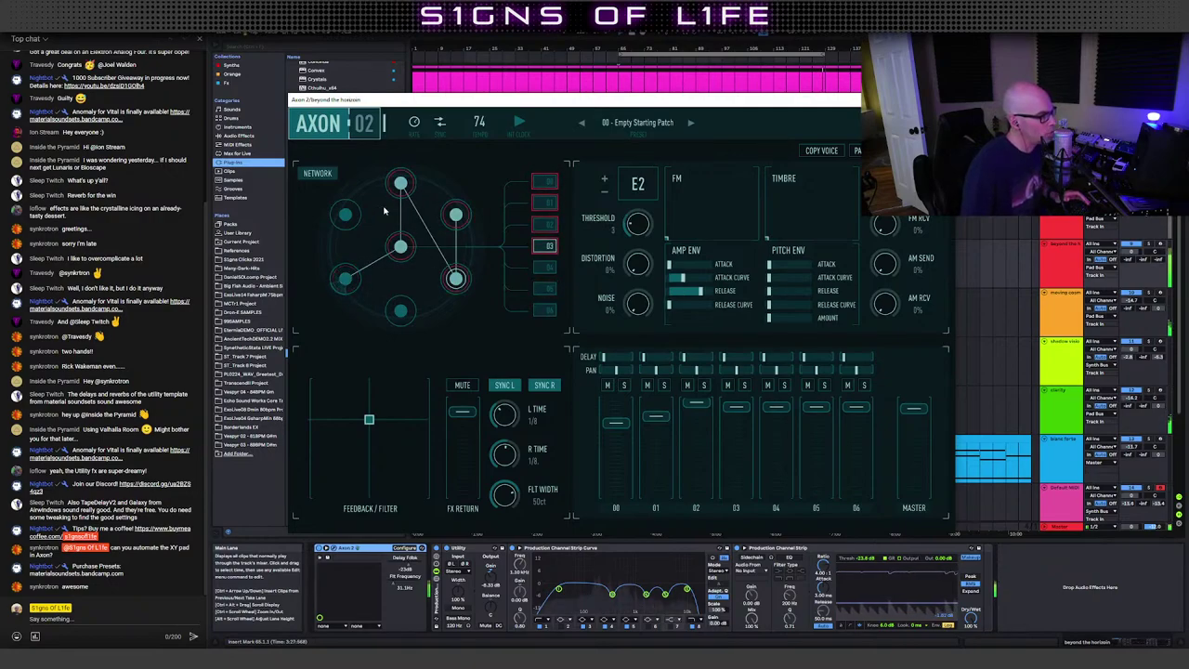
Step: Connect voice 03 to voice 04 in the network and leave network editing
{"action": "left_click", "coordinate": [321, 175]}
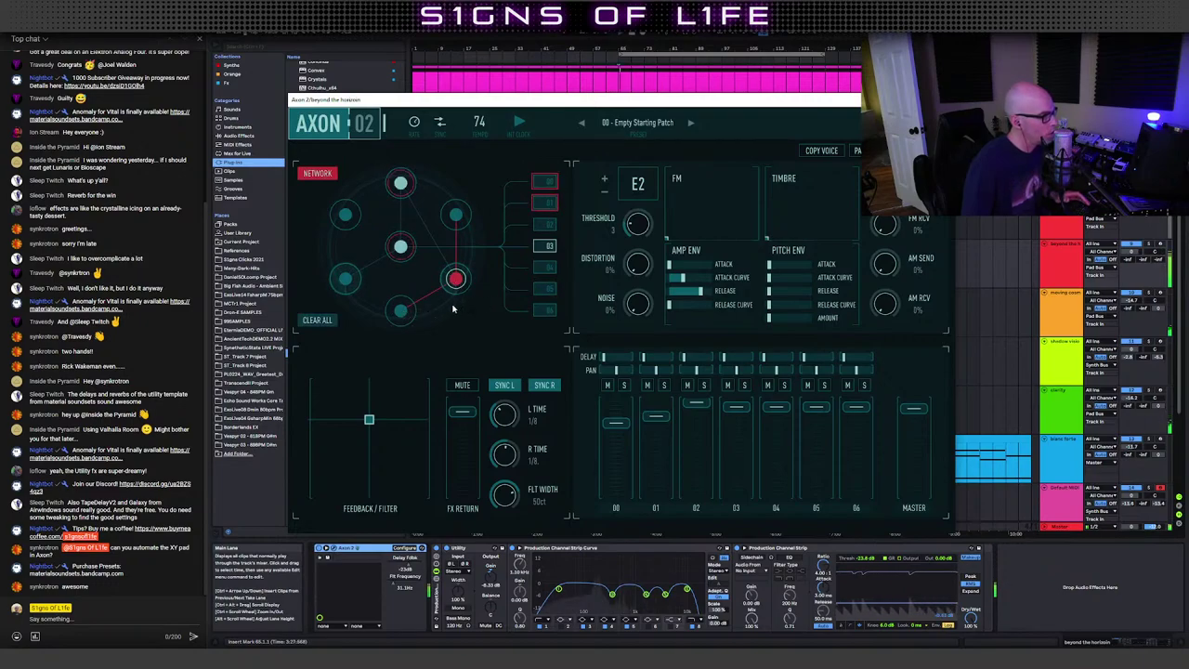
{"action": "left_click", "coordinate": [402, 312]}
{"action": "left_click", "coordinate": [331, 179]}
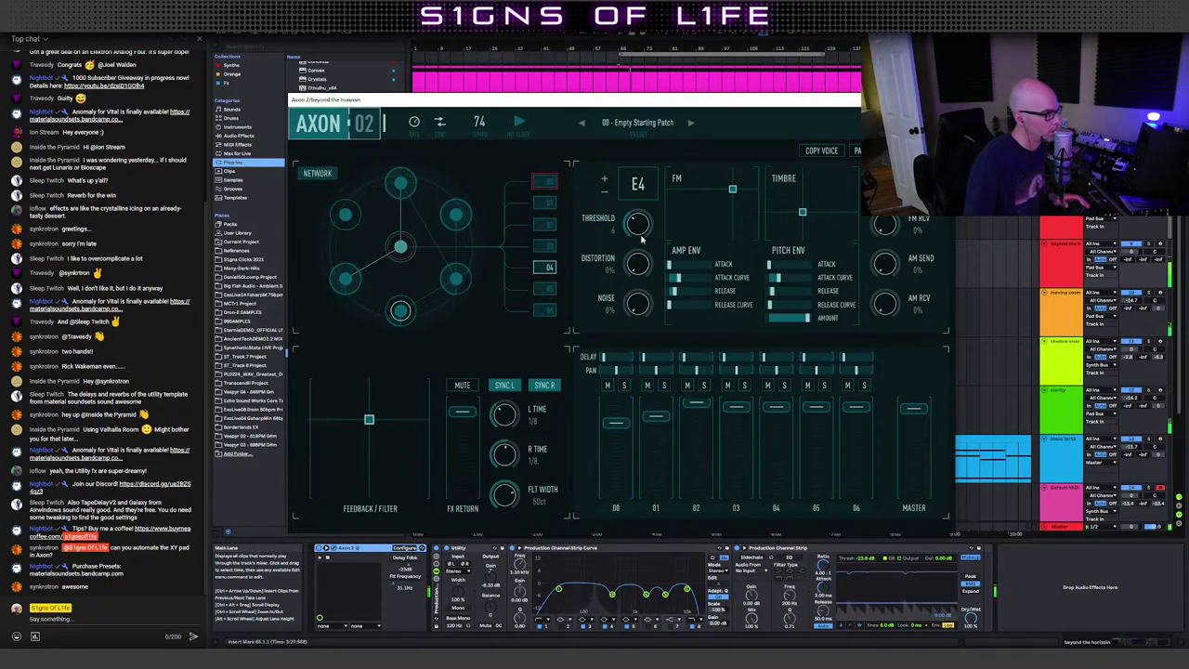
Step: Set voice 04 to note D4 and Threshold 1, with FM, Timbre and pitch envelope at minimum and longer amp release, and lower its mixer level
{"action": "left_click_drag", "start_coordinate": [641, 239], "coordinate": [643, 251]}
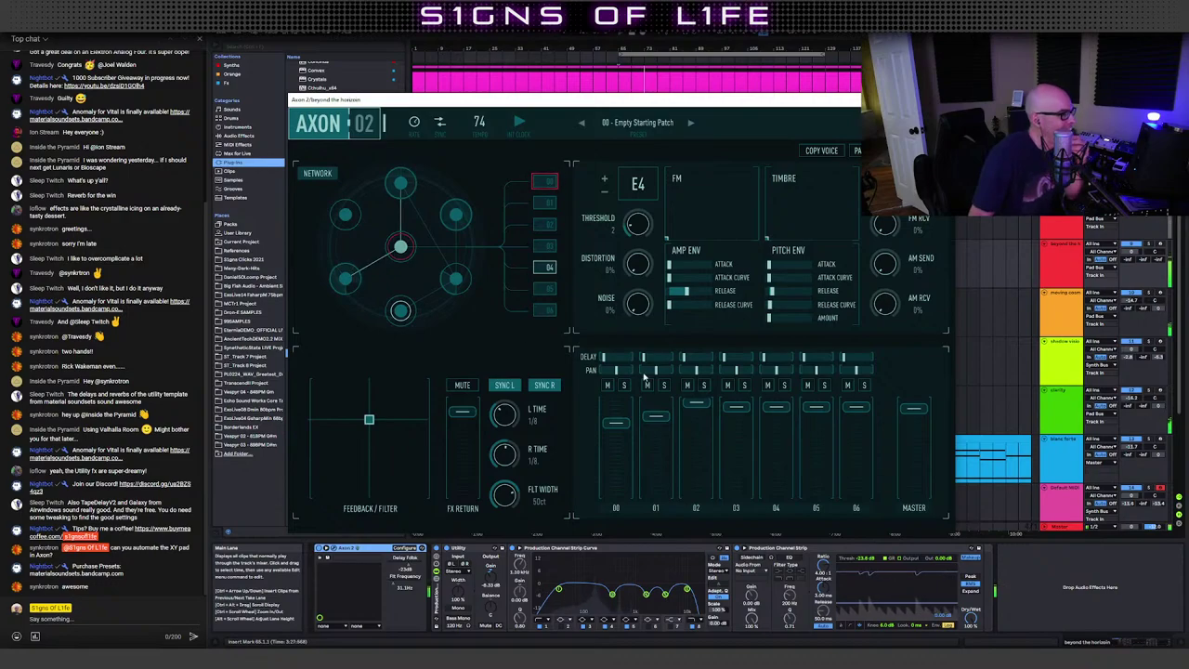
{"action": "left_click", "coordinate": [400, 189]}
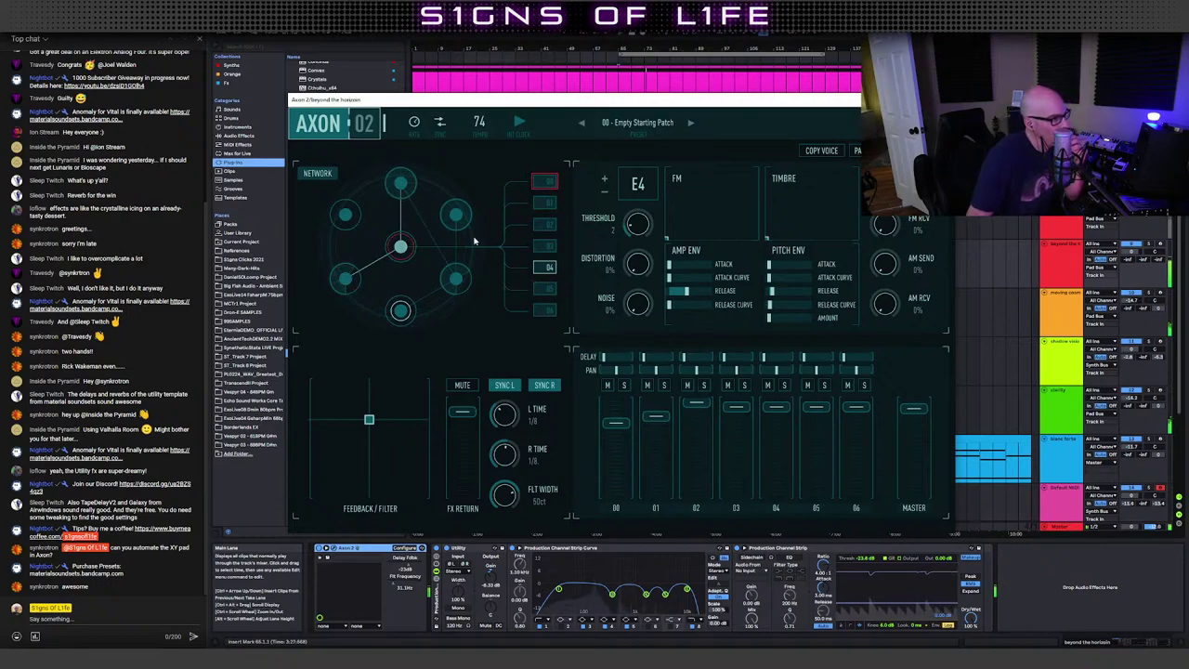
{"action": "left_click_drag", "start_coordinate": [776, 406], "coordinate": [775, 438]}
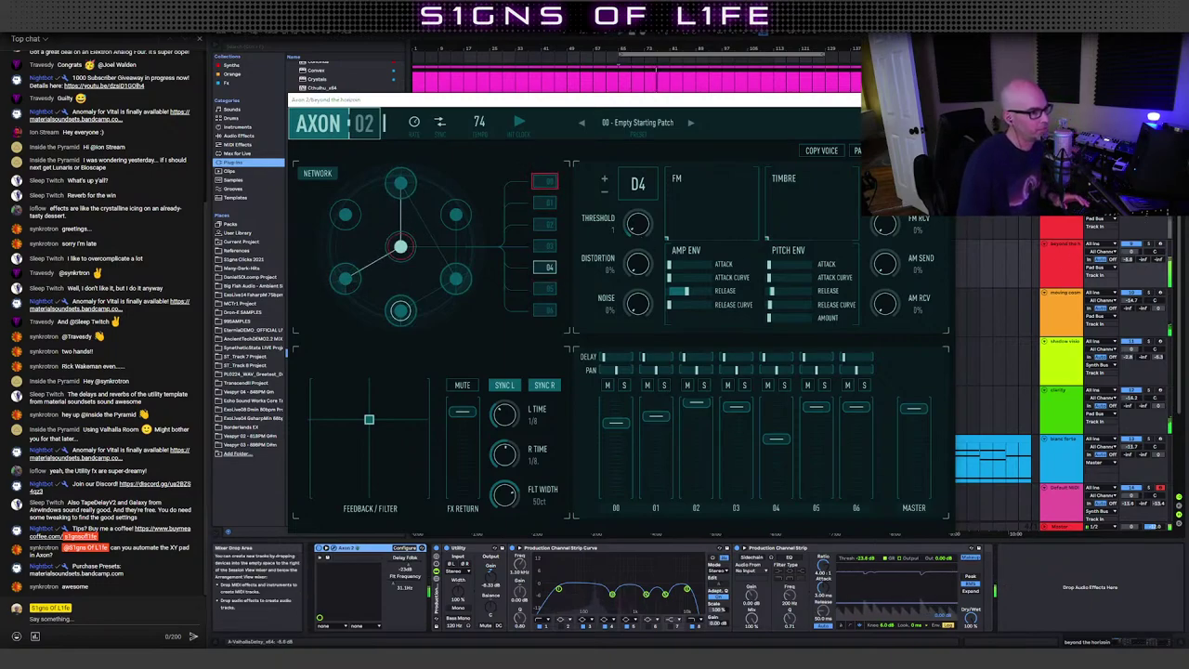
Step: Adjust the Axon 2 track's ValhallaDelay send and close the synth's window
{"action": "left_click_drag", "start_coordinate": [1132, 264], "coordinate": [1132, 273]}
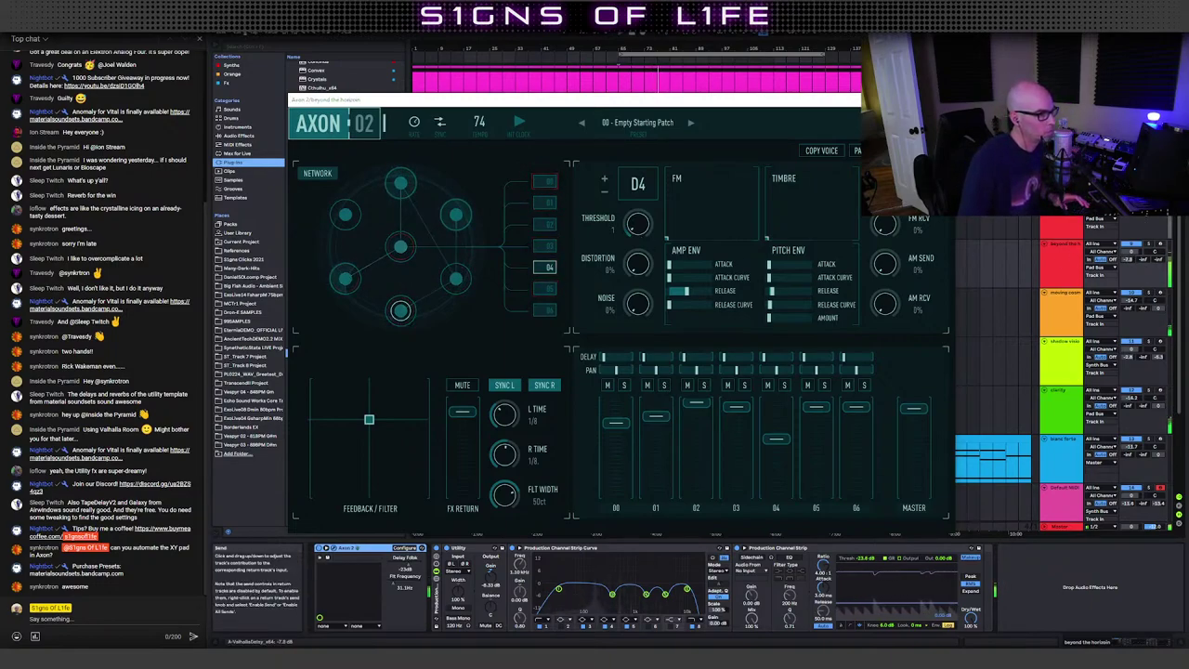
{"action": "left_click", "coordinate": [943, 100]}
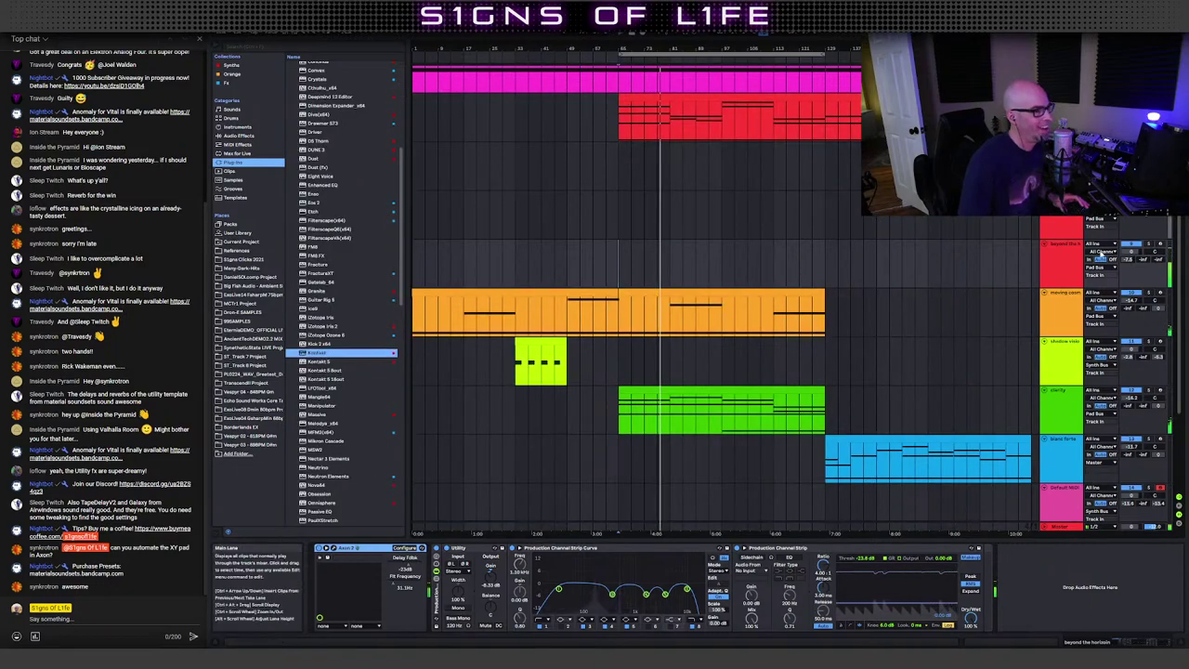
Step: Balance the Axon 2 track against the mix by setting its volume to -6.2 dB
{"action": "left_click_drag", "start_coordinate": [1133, 250], "coordinate": [1132, 249]}
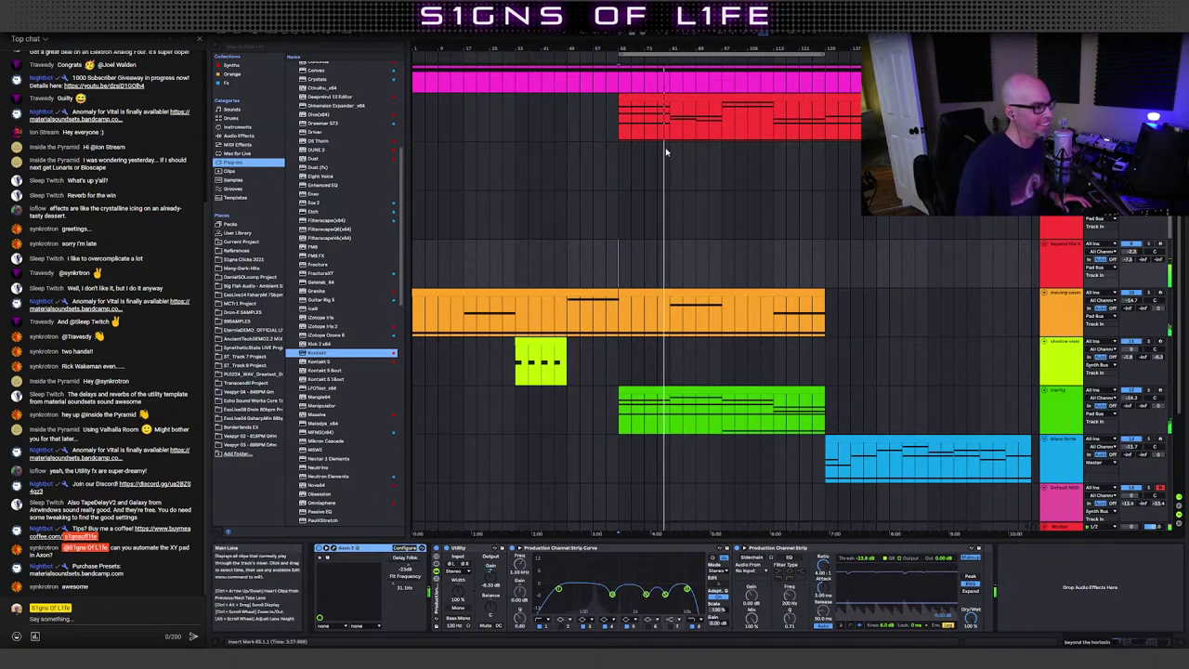
{"action": "left_click_drag", "start_coordinate": [725, 45], "coordinate": [725, 30]}
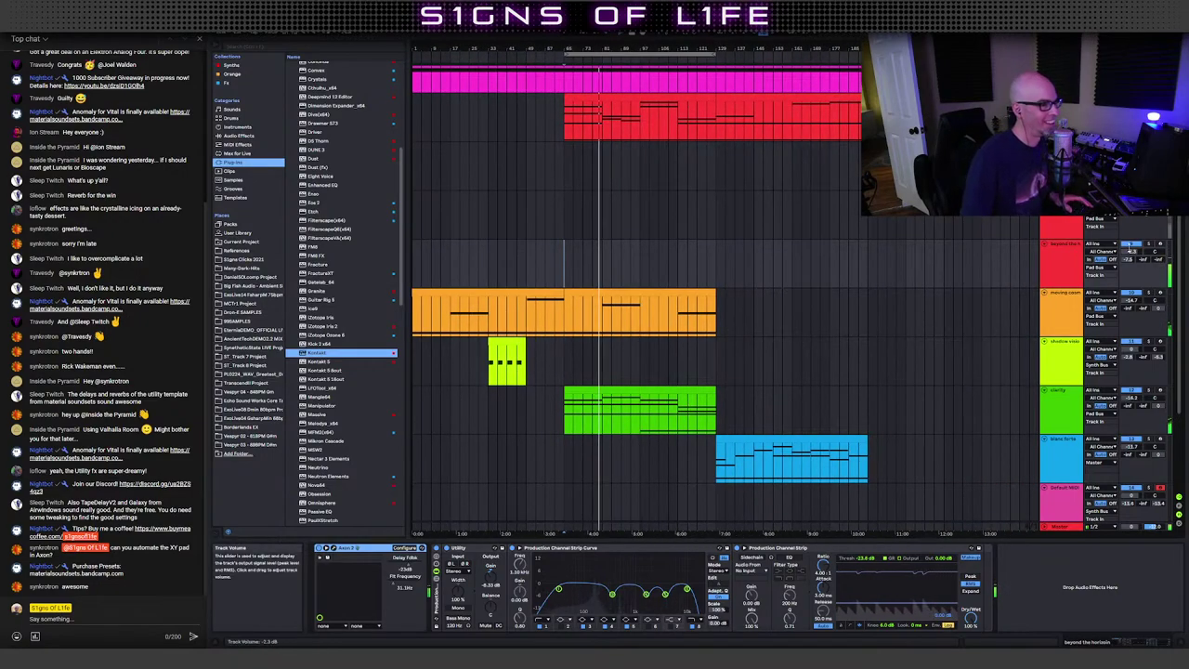
{"action": "left_click_drag", "start_coordinate": [1131, 253], "coordinate": [1131, 256]}
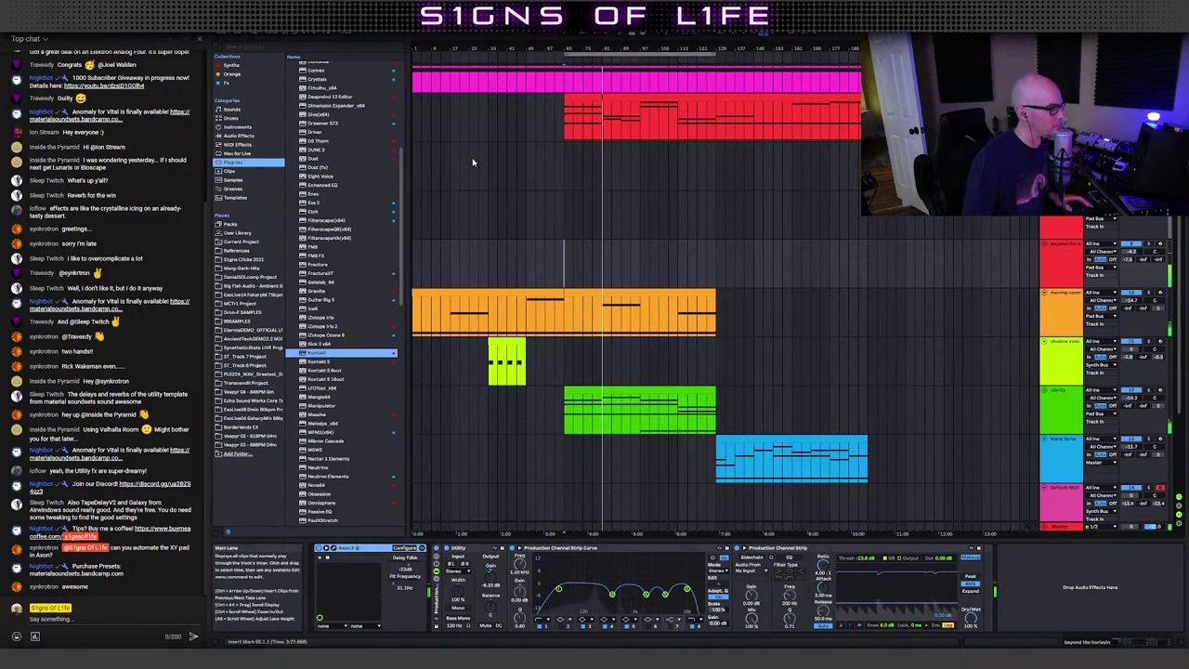
{"action": "left_click_drag", "start_coordinate": [1132, 252], "coordinate": [1132, 258]}
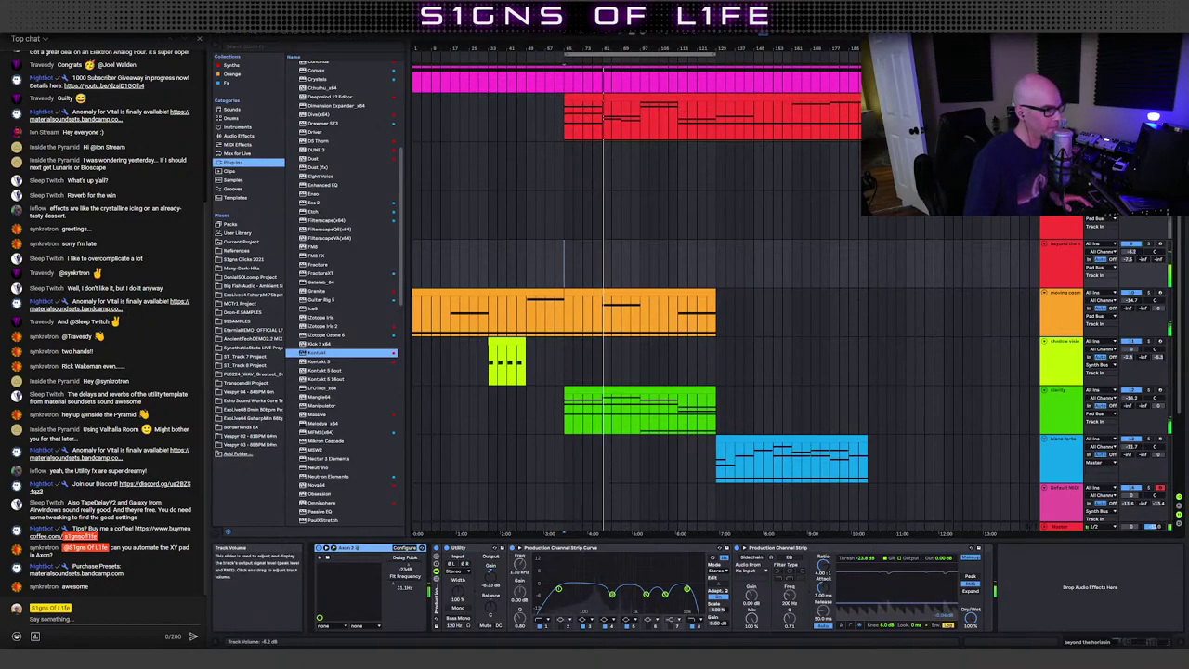
Step: Open the Axon 2 window from the beyond the horizon track and reposition it over the arrangement
{"action": "scroll", "coordinate": [1098, 448], "scroll_direction": "down", "scroll_amount": 2}
{"action": "left_click", "coordinate": [1098, 447]}
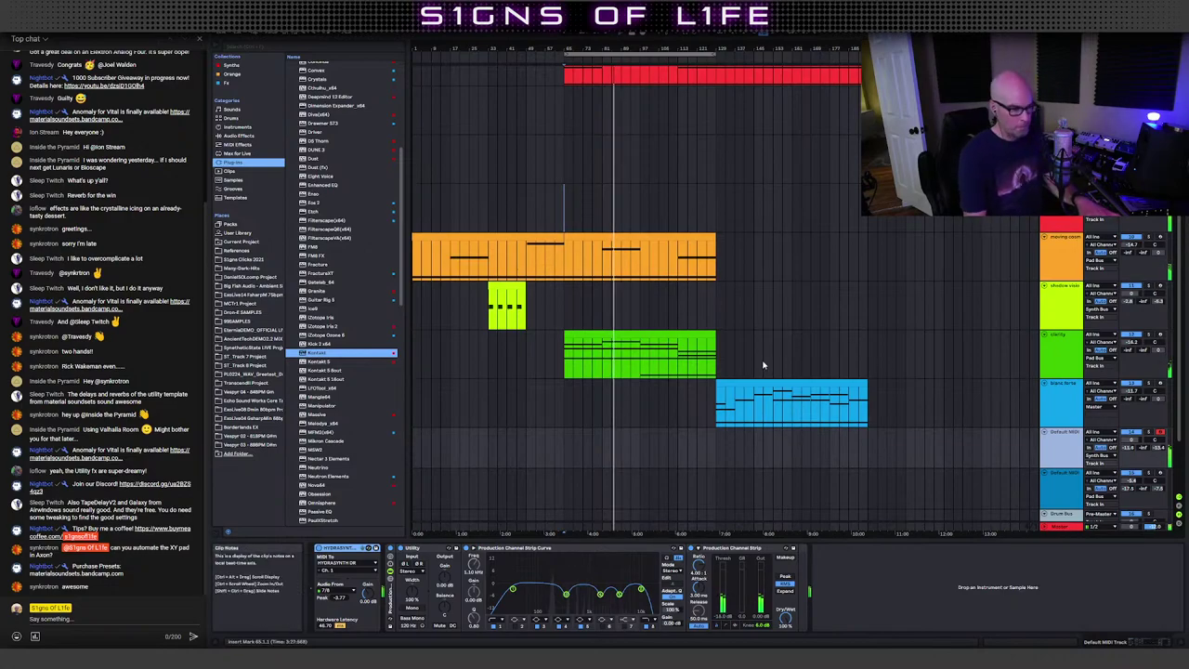
{"action": "left_click", "coordinate": [1061, 223]}
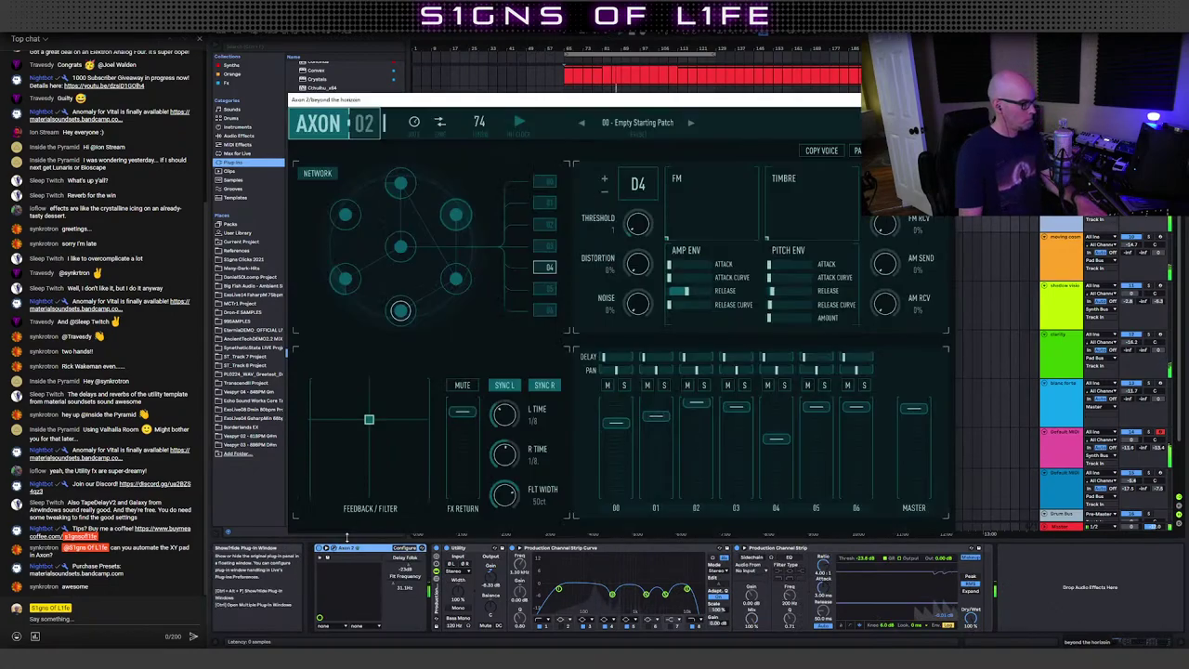
{"action": "left_click", "coordinate": [345, 551]}
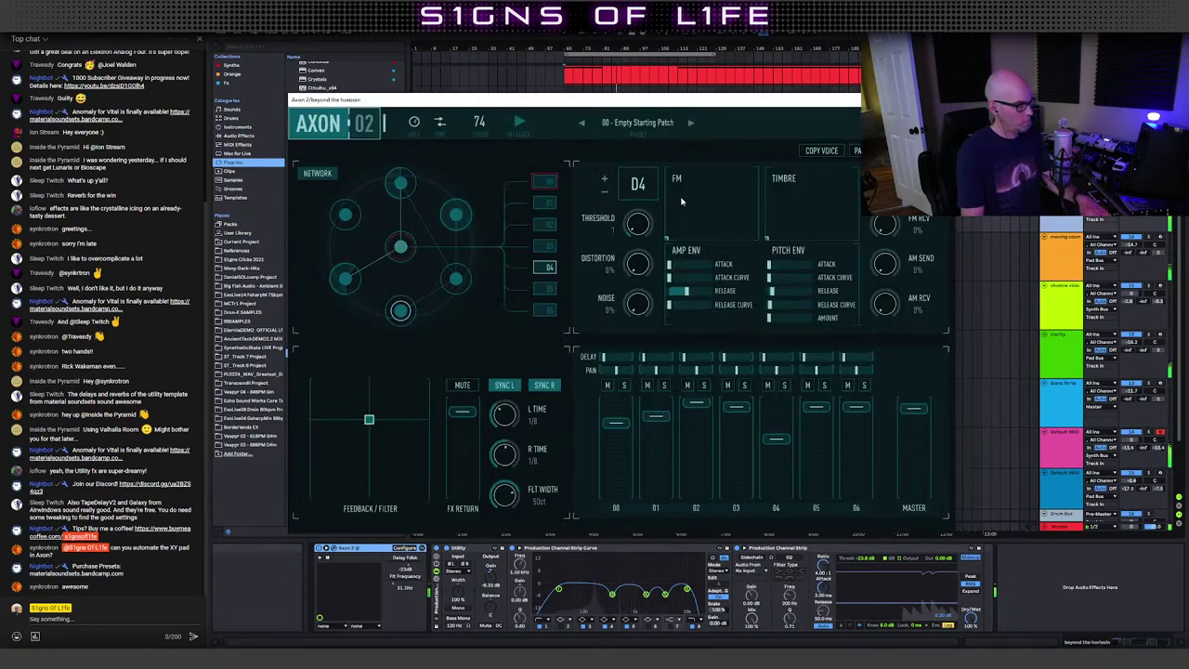
{"action": "left_click_drag", "start_coordinate": [663, 100], "coordinate": [615, 84]}
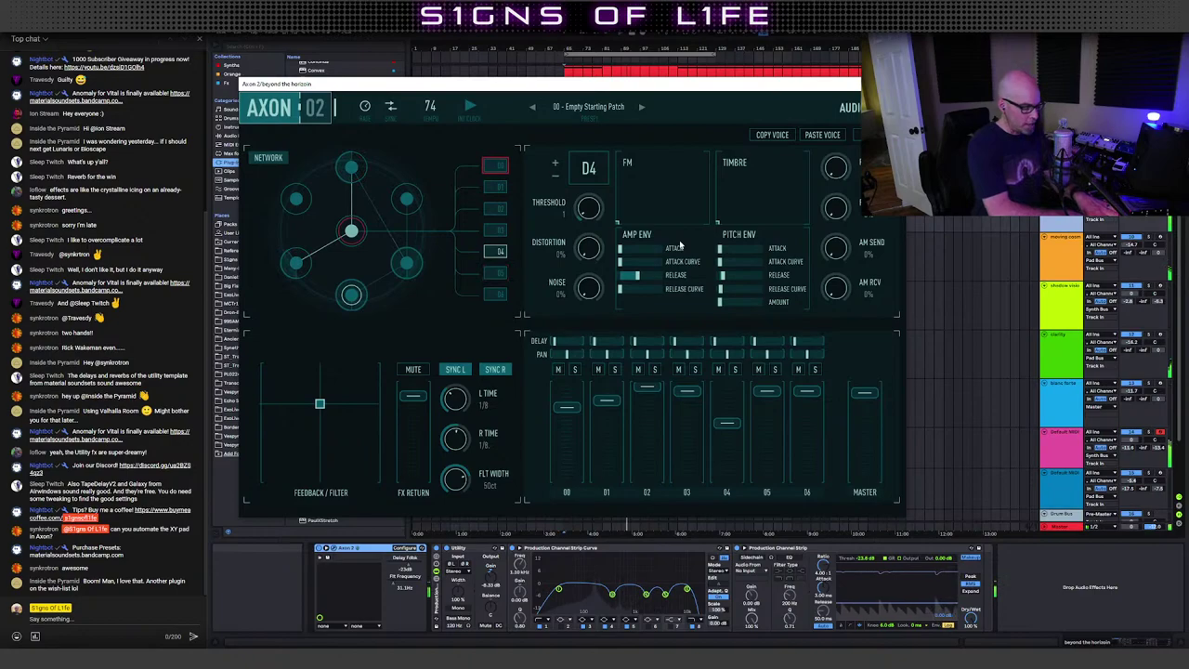
Step: Close the Axon 2 window and open the Kontakt instrument Bioscape on the lower Default MIDI track
{"action": "left_click", "coordinate": [1066, 443]}
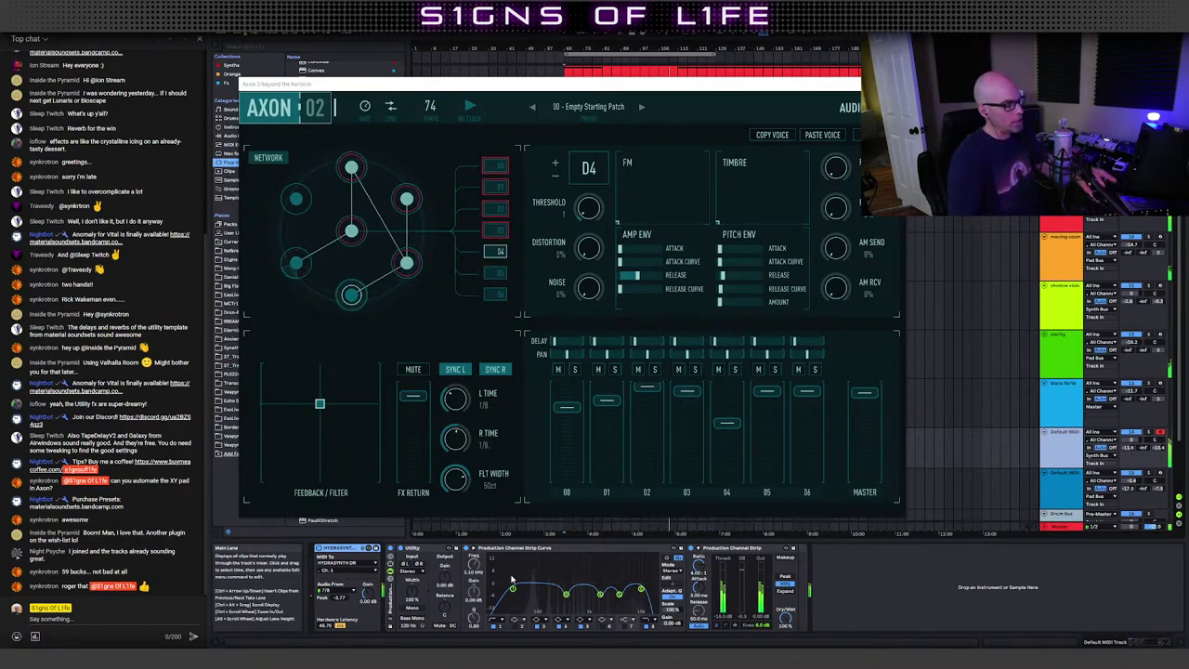
{"action": "left_click", "coordinate": [575, 658]}
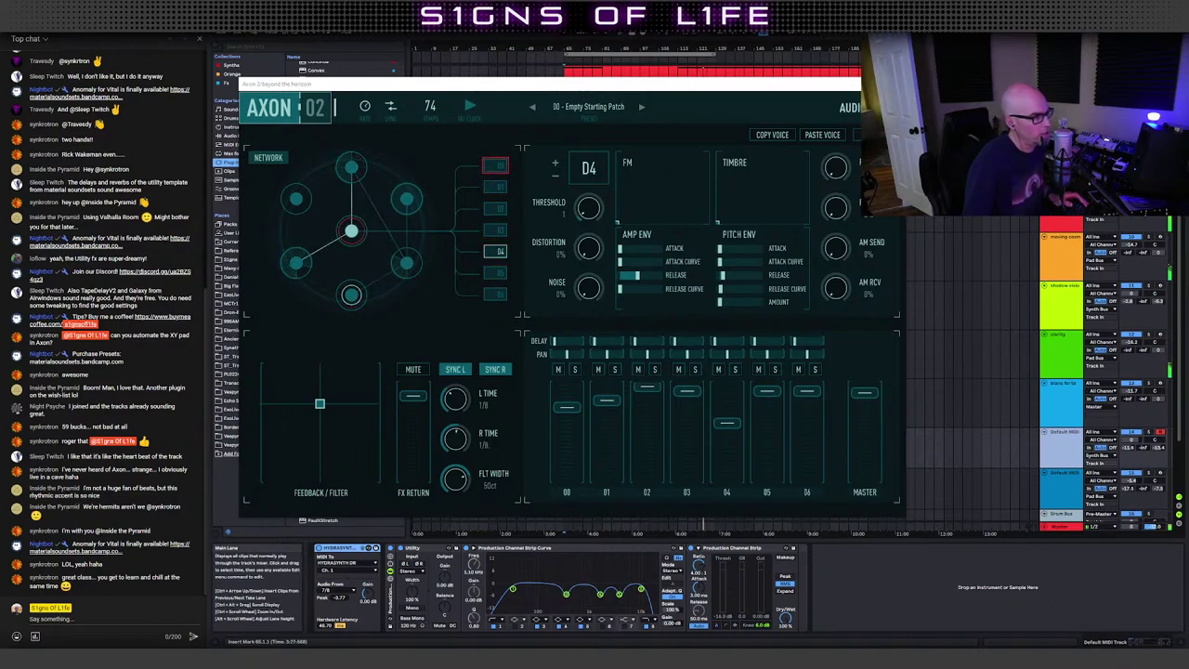
{"action": "left_click", "coordinate": [896, 83]}
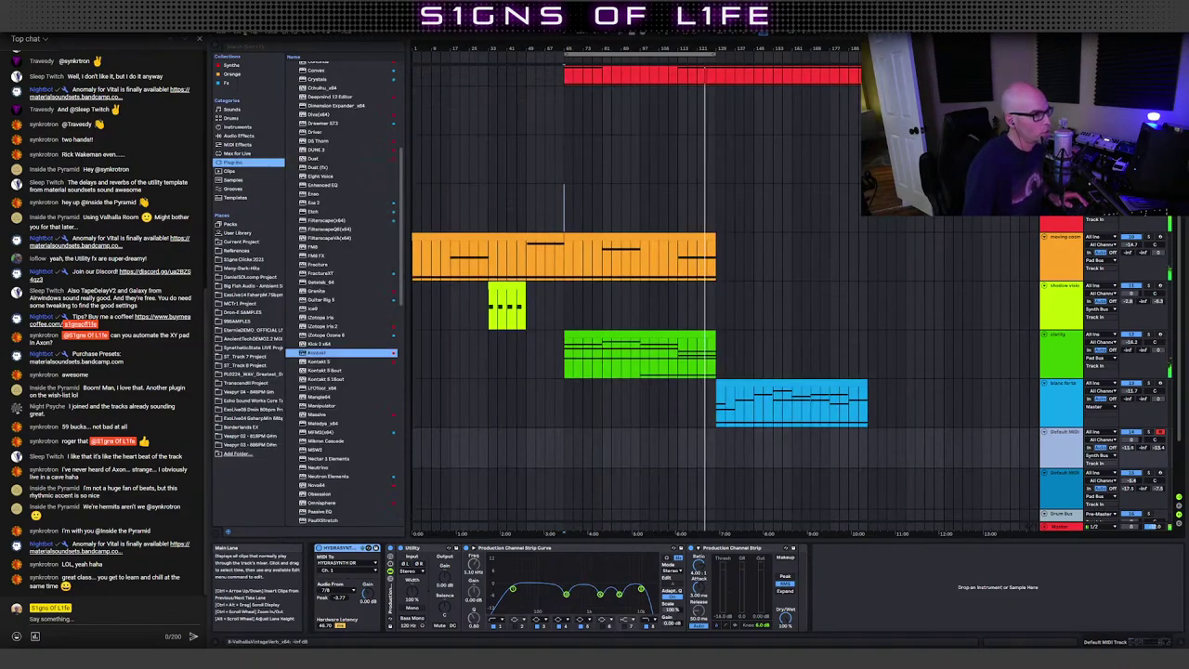
{"action": "scroll", "coordinate": [963, 226], "scroll_direction": "down", "scroll_amount": 4}
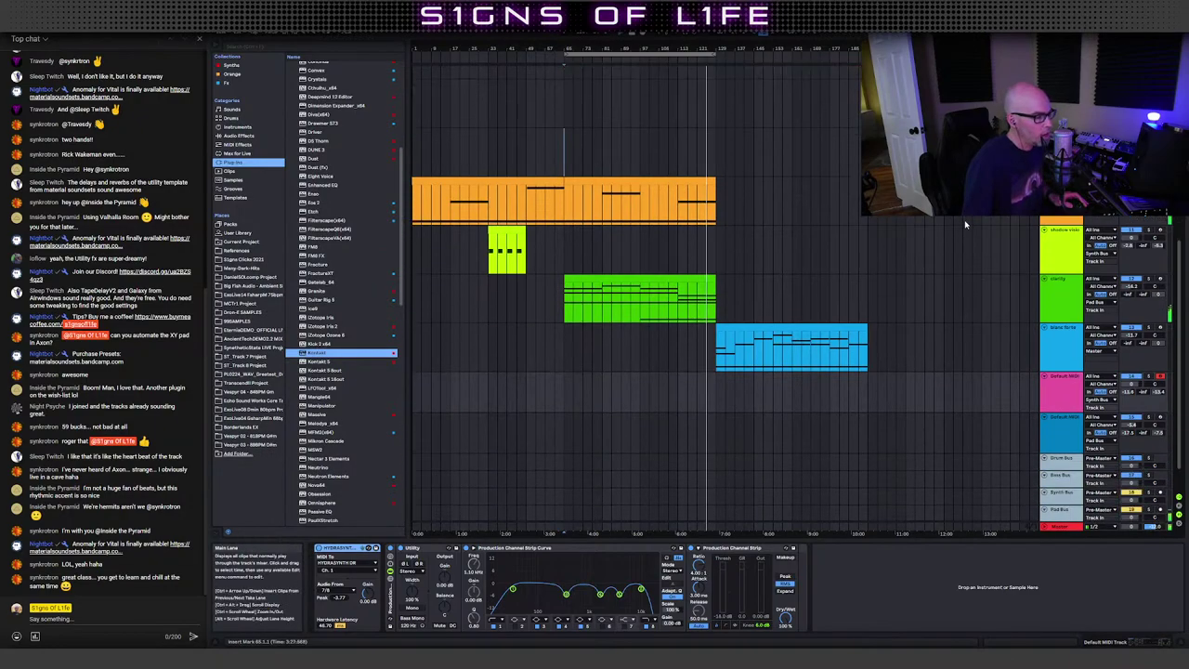
{"action": "left_click", "coordinate": [1063, 398]}
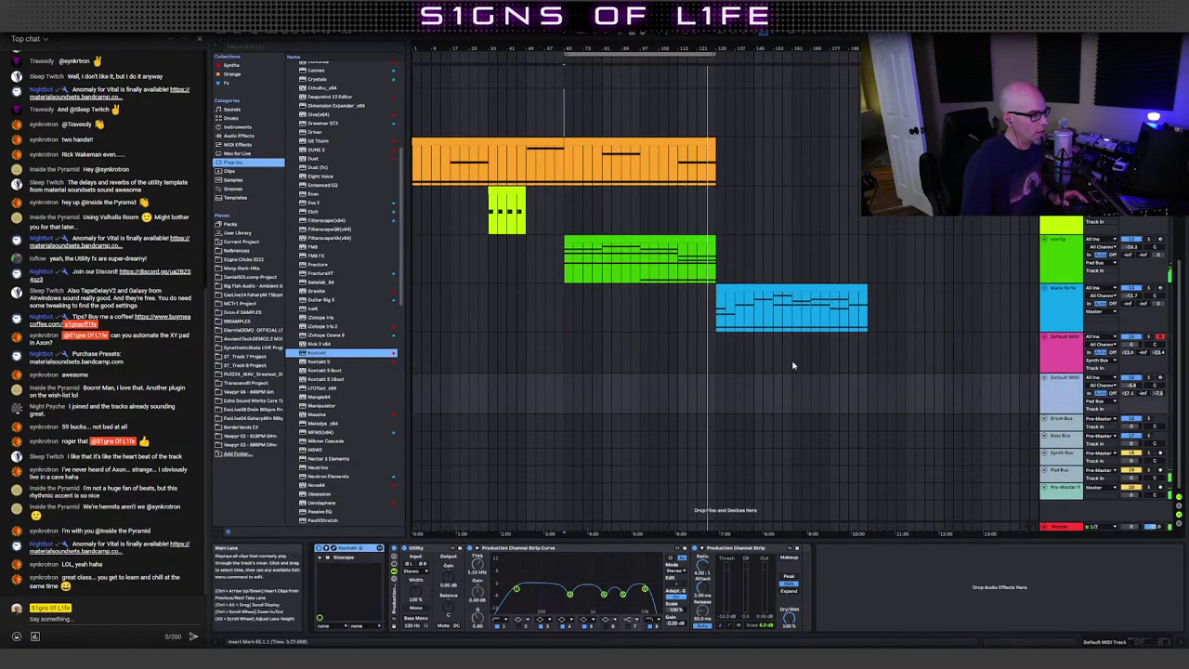
{"action": "left_click", "coordinate": [335, 552]}
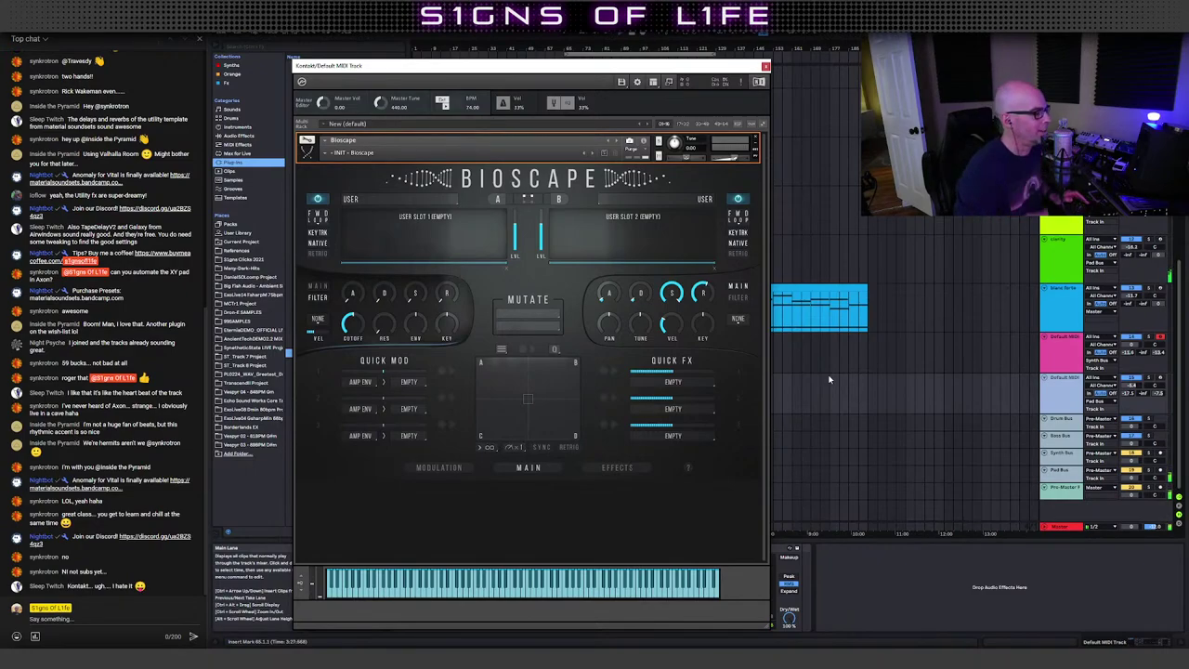
Step: Look through Bioscape's Modulation, Main and Effects pages and return to the Main page
{"action": "left_click", "coordinate": [437, 468]}
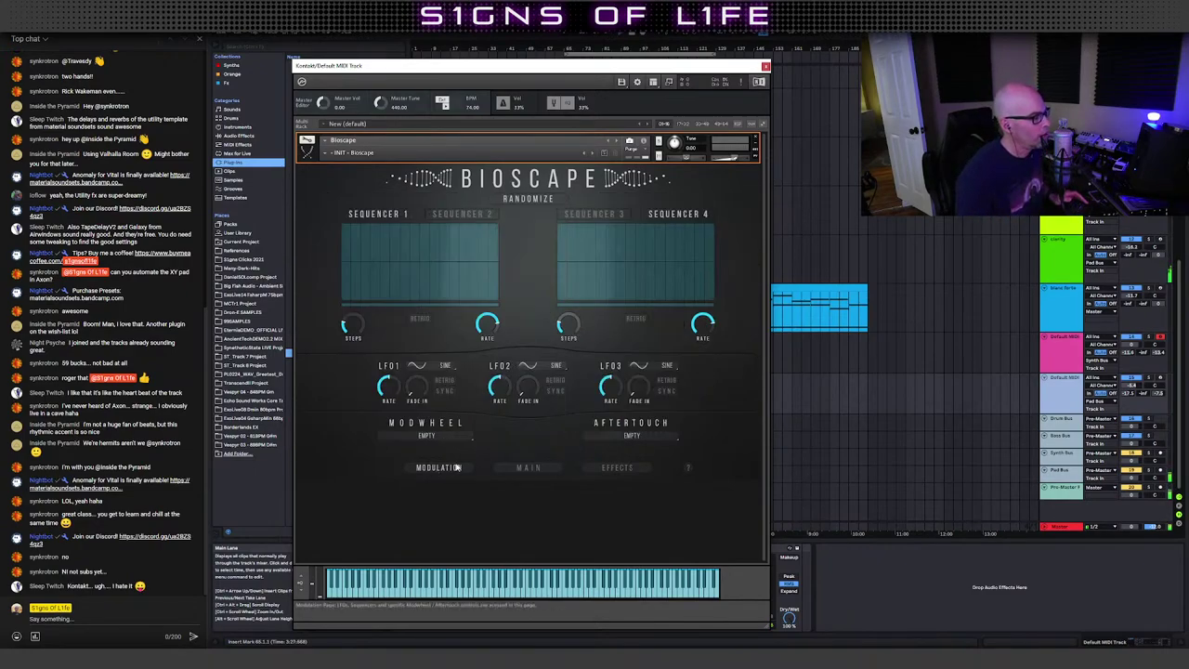
{"action": "left_click", "coordinate": [526, 467]}
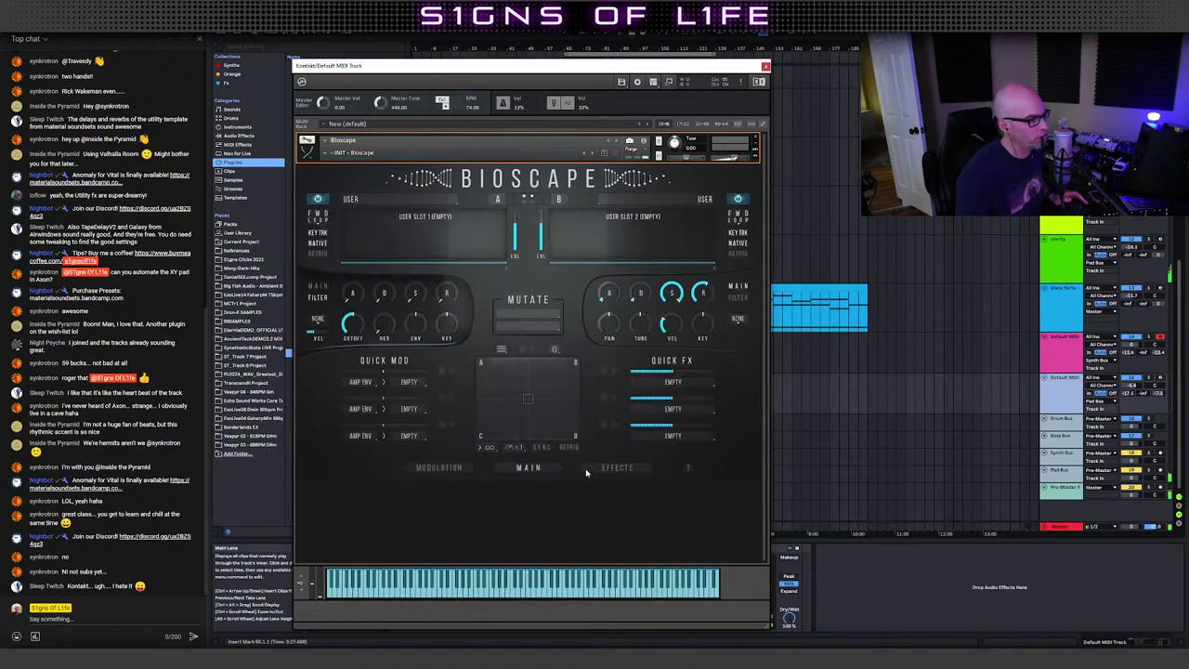
{"action": "left_click", "coordinate": [615, 468]}
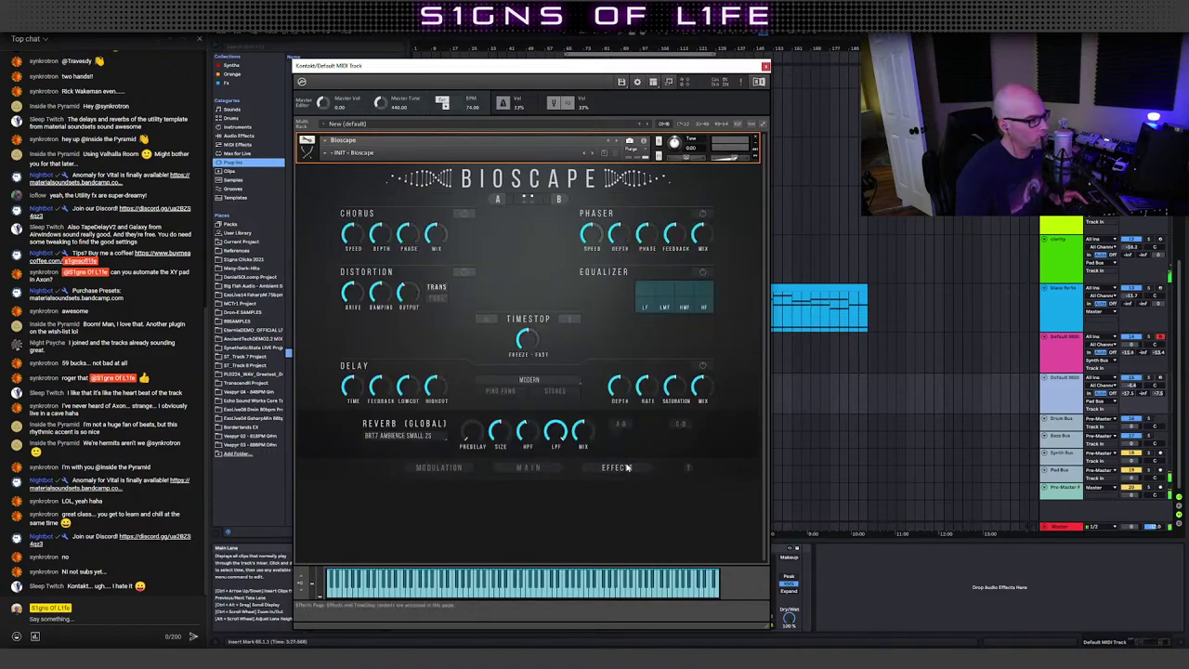
{"action": "left_click", "coordinate": [537, 472]}
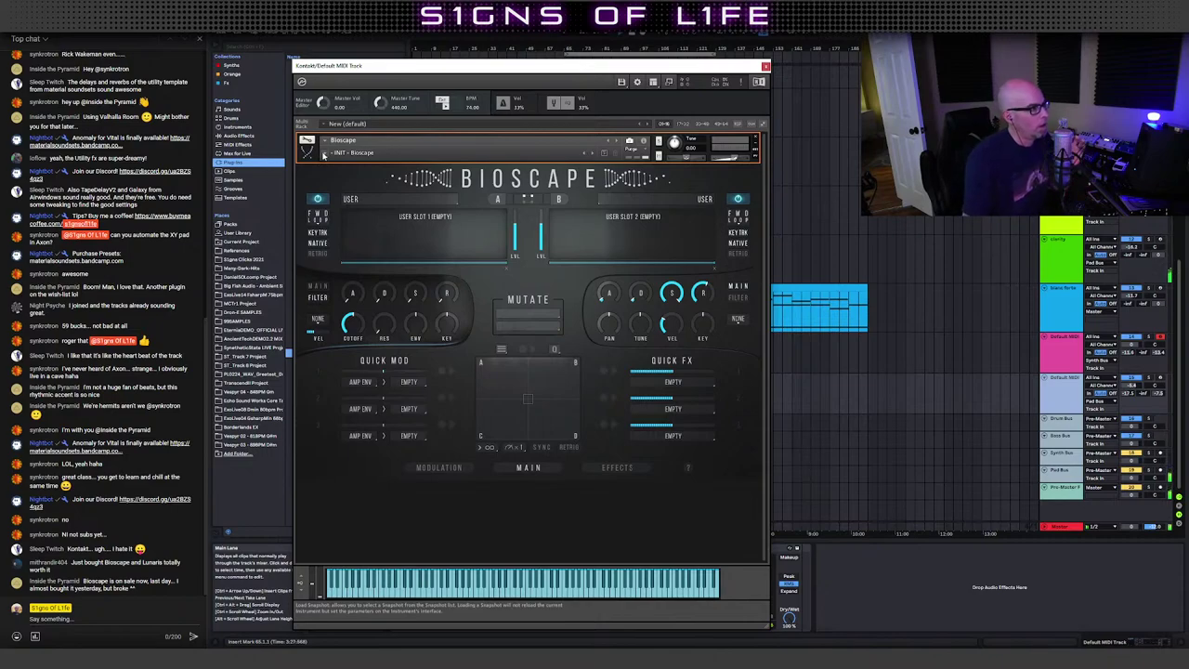
Step: Load the Fields of Lore ES snapshot from the Pads category and arm the Bioscape track for playing
{"action": "left_click", "coordinate": [323, 154]}
{"action": "mouse_move", "coordinate": [346, 177]}
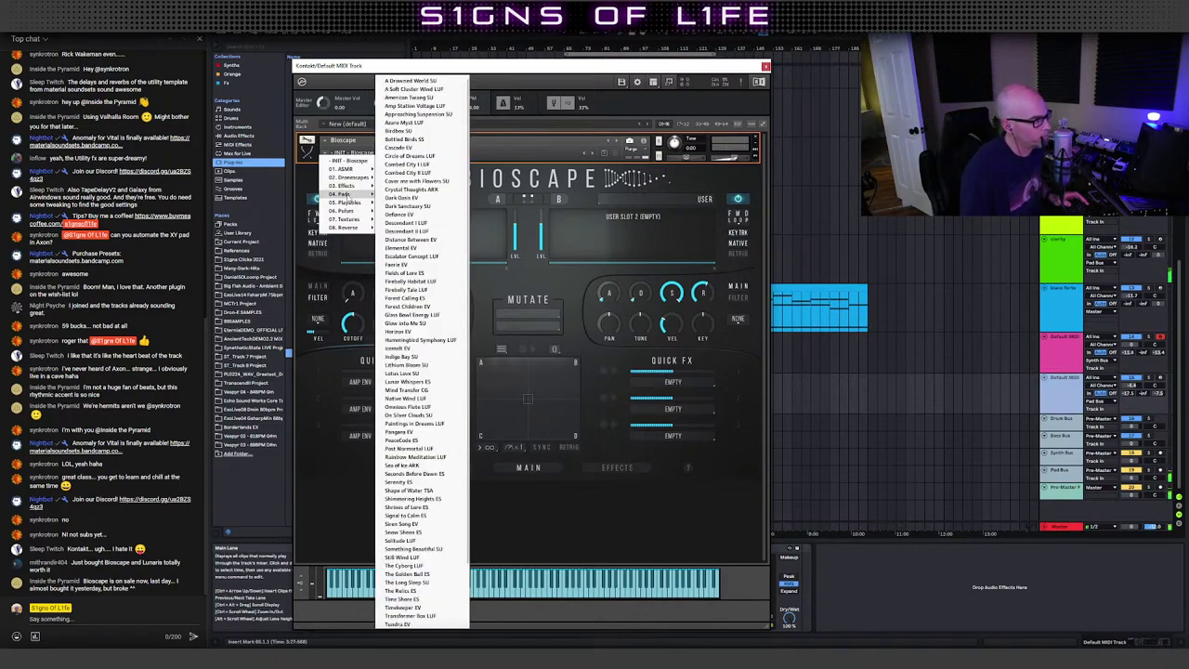
{"action": "left_click", "coordinate": [408, 272]}
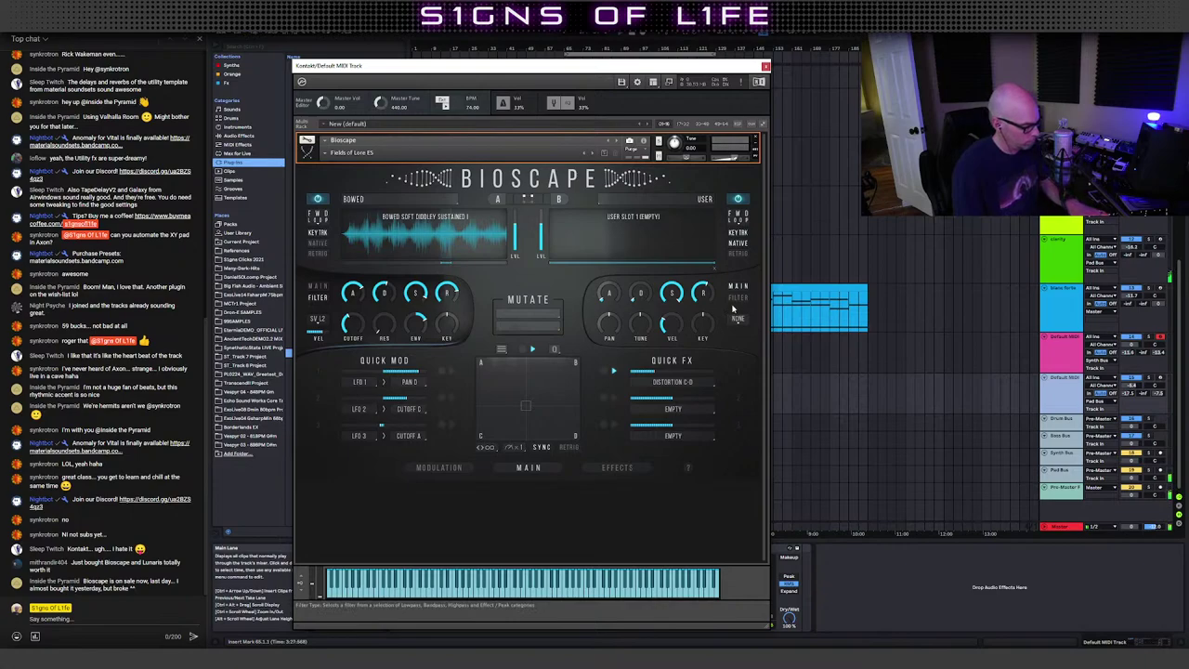
{"action": "left_click", "coordinate": [1160, 378]}
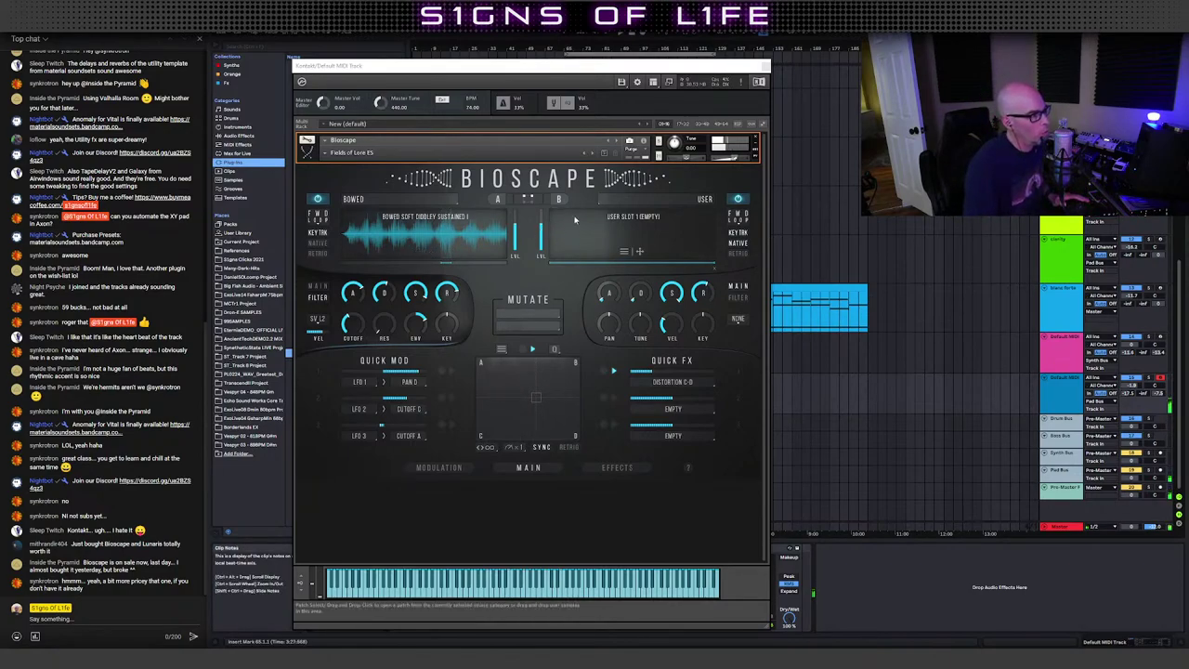
Step: Compare the sound sources in the A-B and C-D layer stacks of the Fields of Lore ES snapshot
{"action": "left_click", "coordinate": [529, 202]}
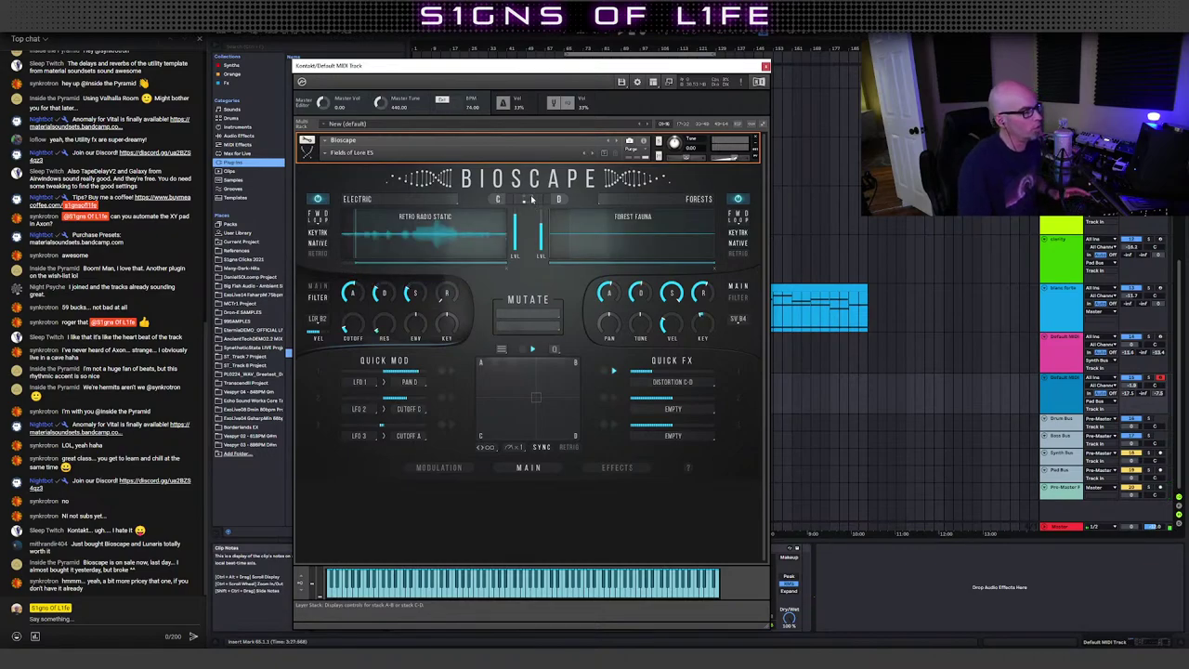
{"action": "left_click", "coordinate": [529, 201]}
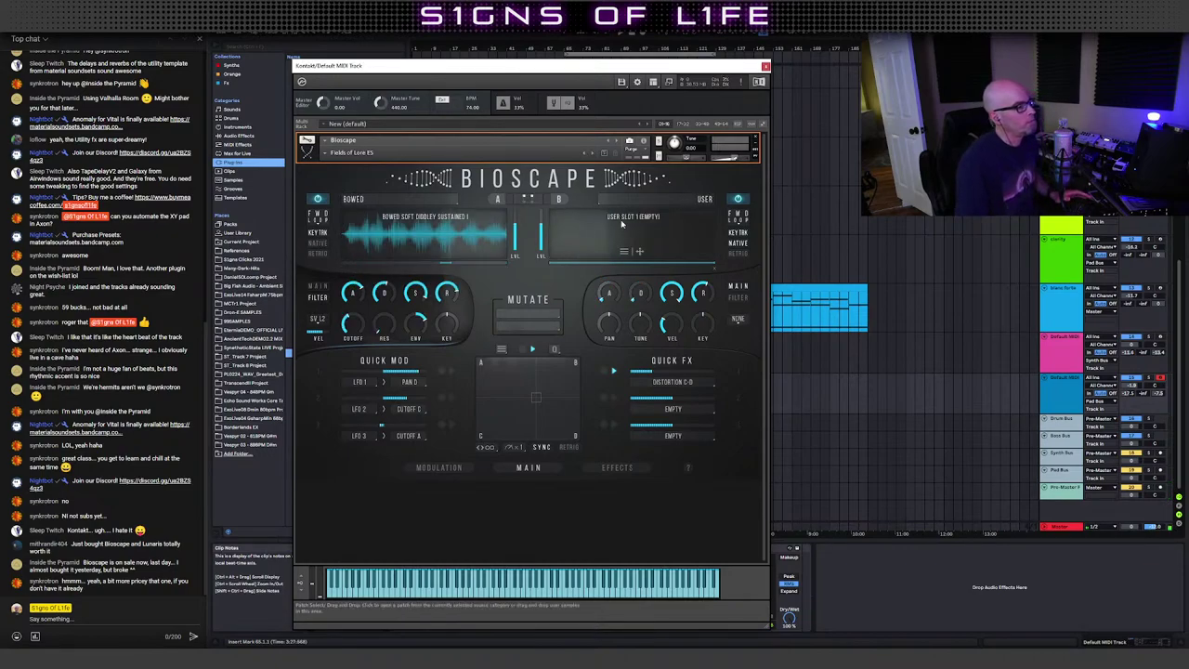
{"action": "left_click", "coordinate": [527, 200]}
{"action": "left_click", "coordinate": [531, 199]}
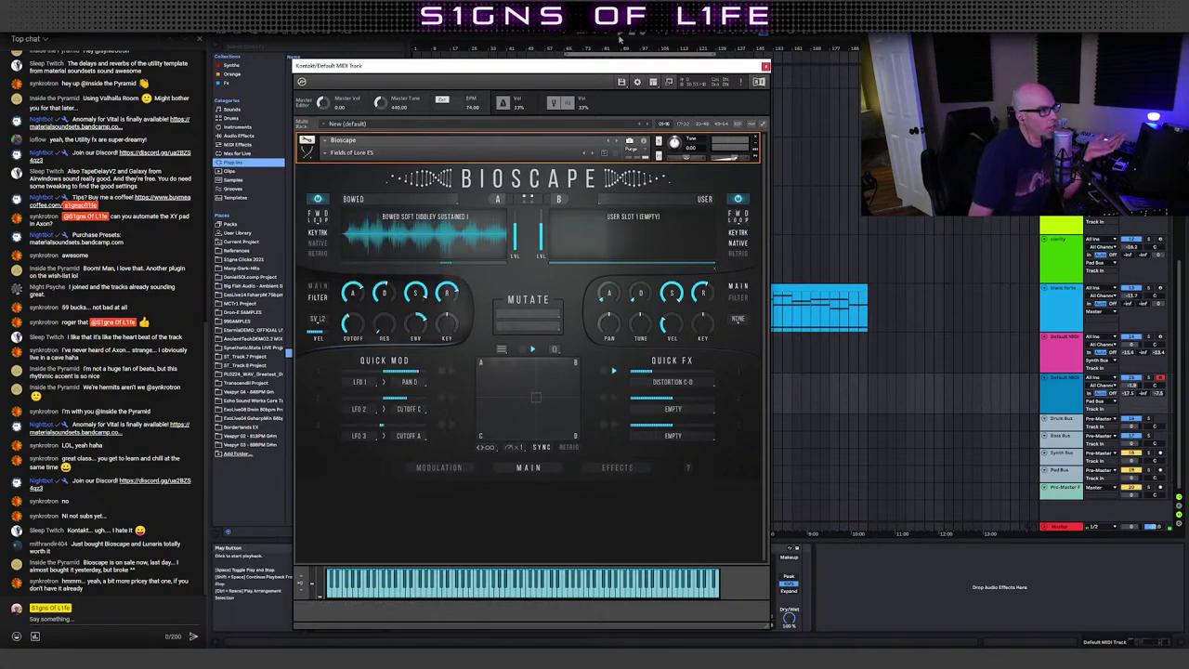
{"action": "left_click", "coordinate": [894, 238]}
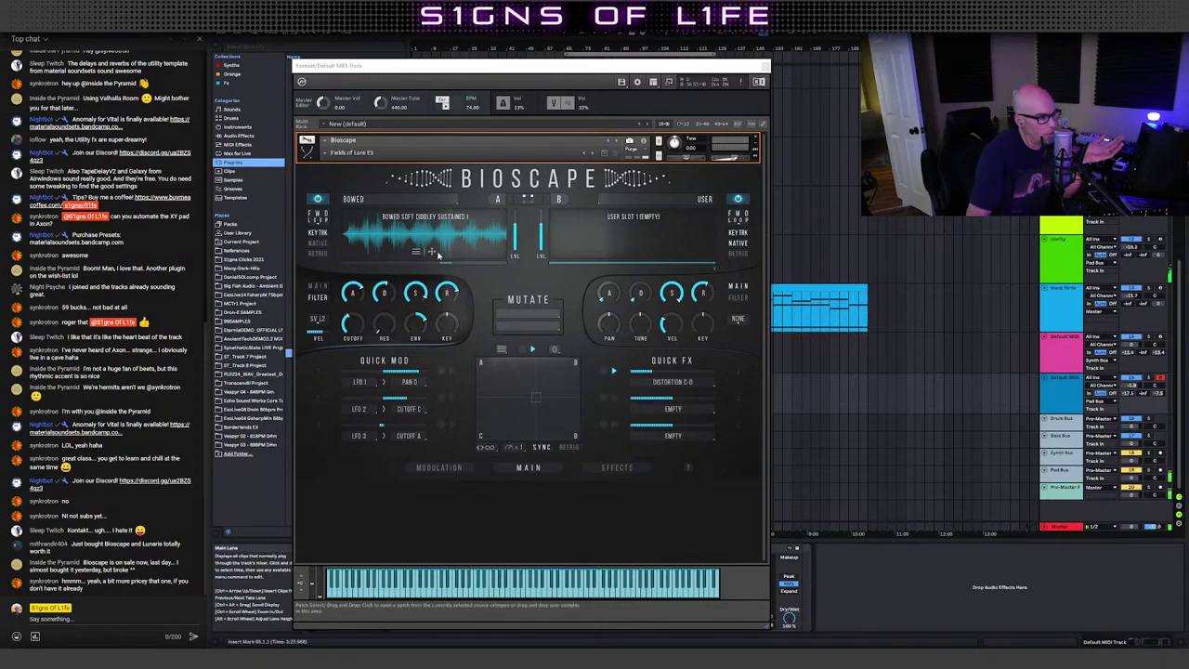
Step: Load the INIT - Bioscape snapshot and view its C-D layer stack before returning to A-B
{"action": "left_click", "coordinate": [329, 155]}
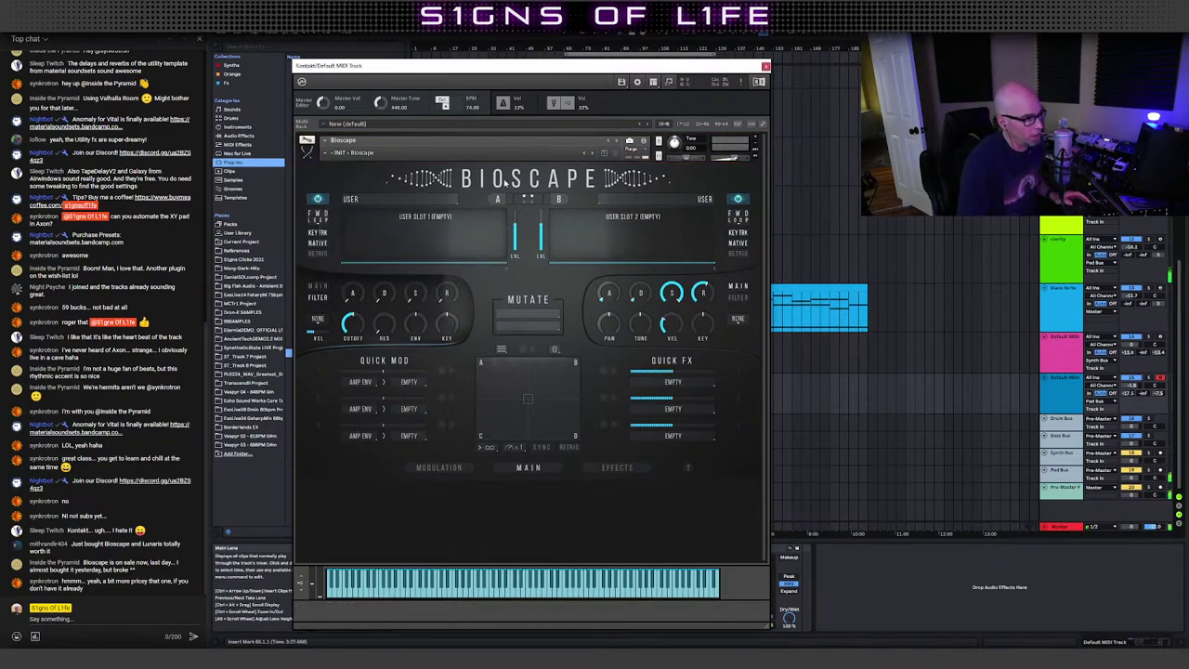
{"action": "left_click", "coordinate": [527, 198]}
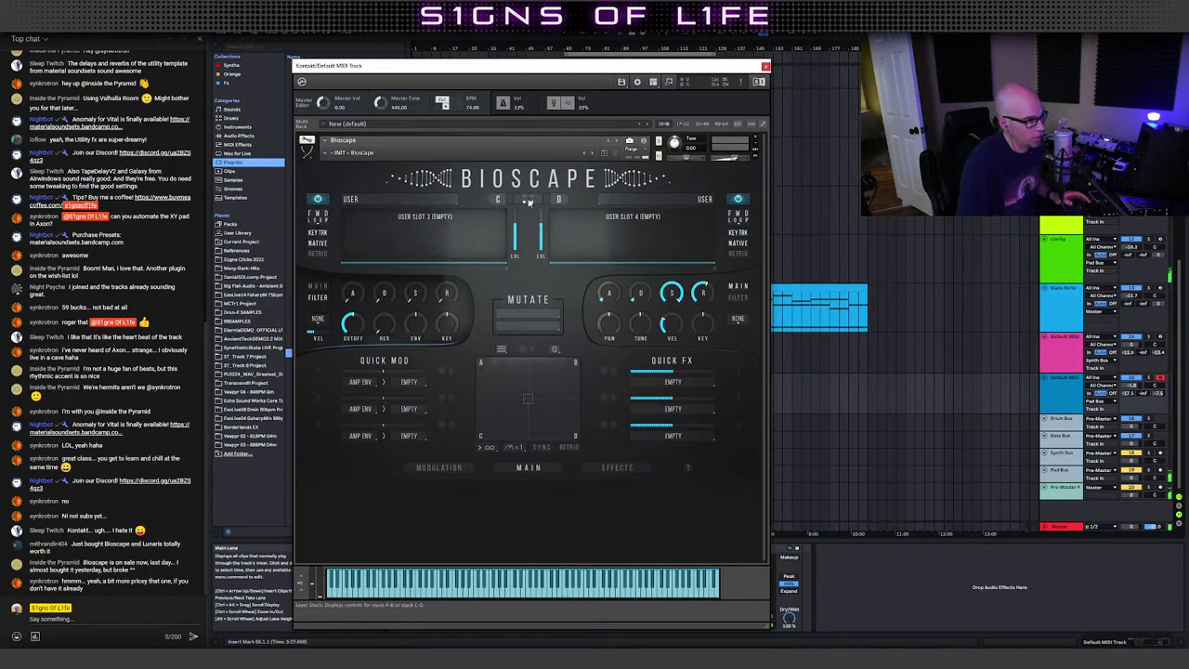
{"action": "left_click", "coordinate": [527, 199]}
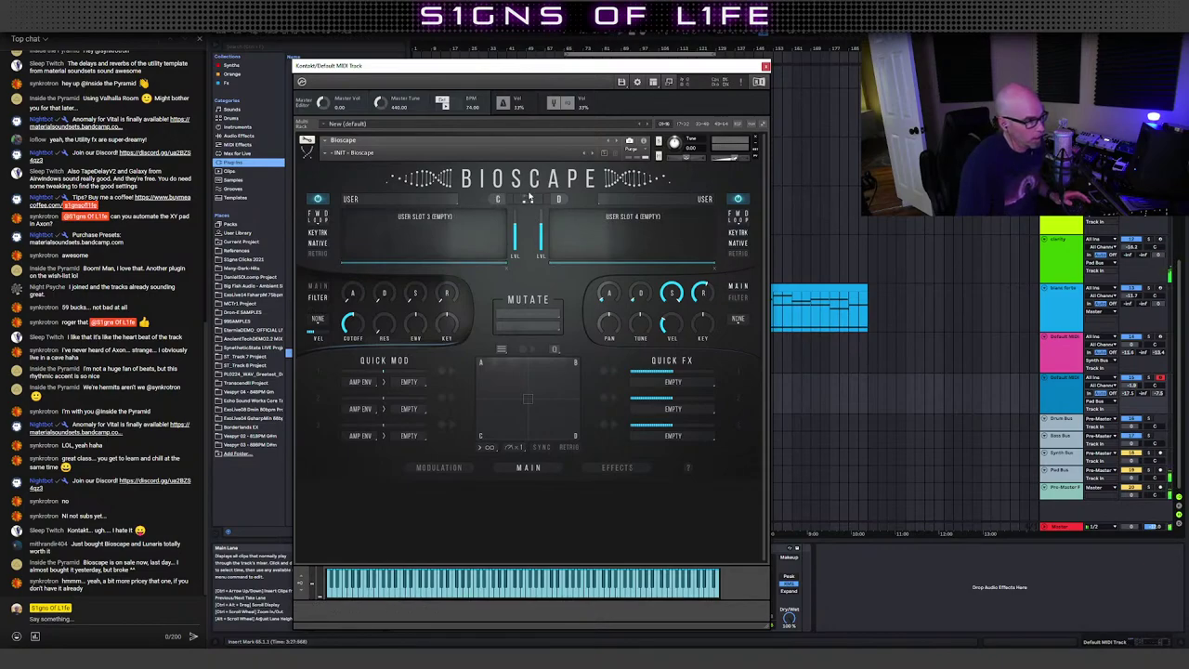
{"action": "left_click", "coordinate": [527, 198]}
Step: Set layer A's source category to Bowed and open its sample list
{"action": "left_click", "coordinate": [379, 217]}
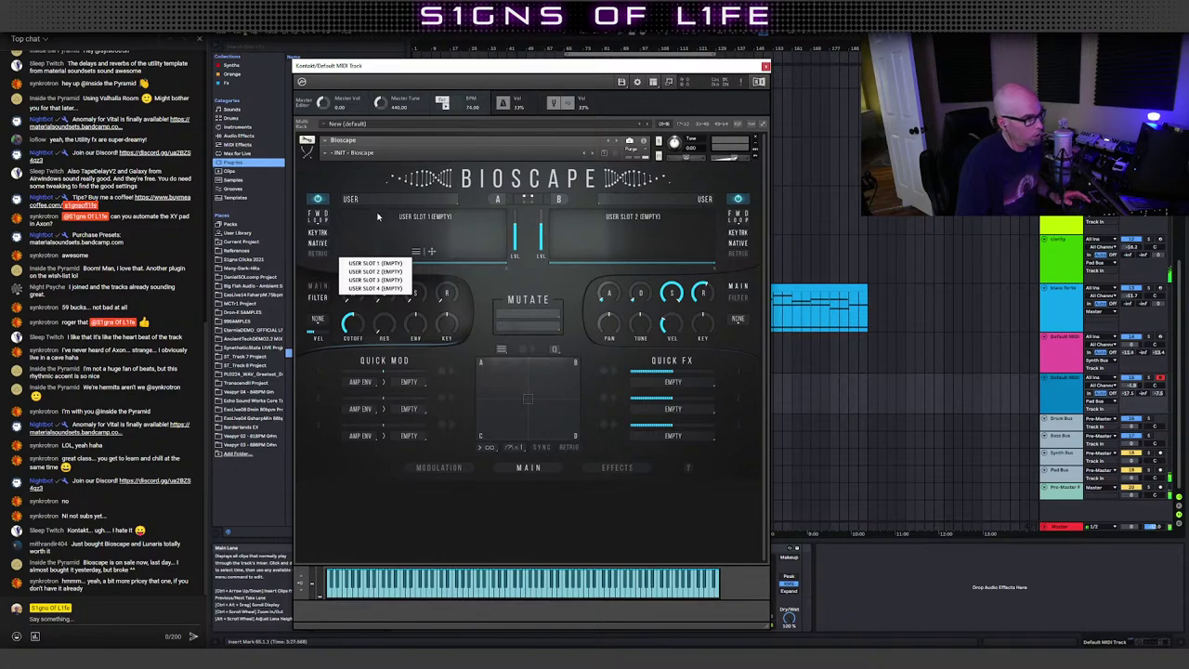
{"action": "left_click", "coordinate": [351, 199]}
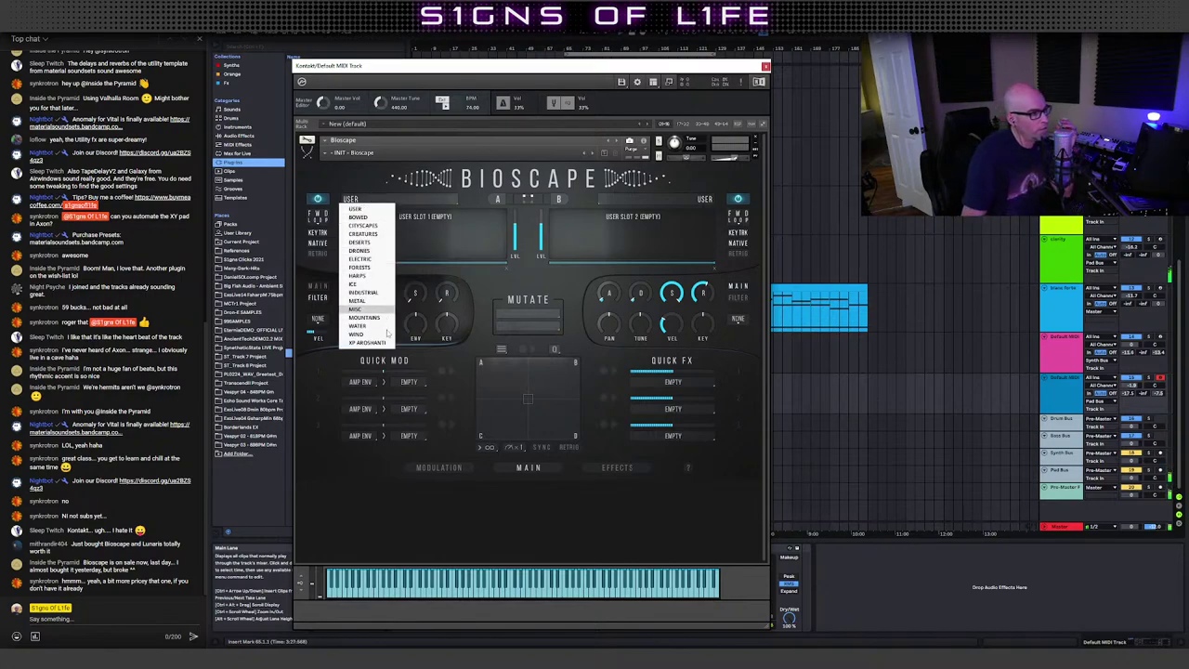
{"action": "left_click", "coordinate": [358, 218]}
{"action": "left_click", "coordinate": [405, 233]}
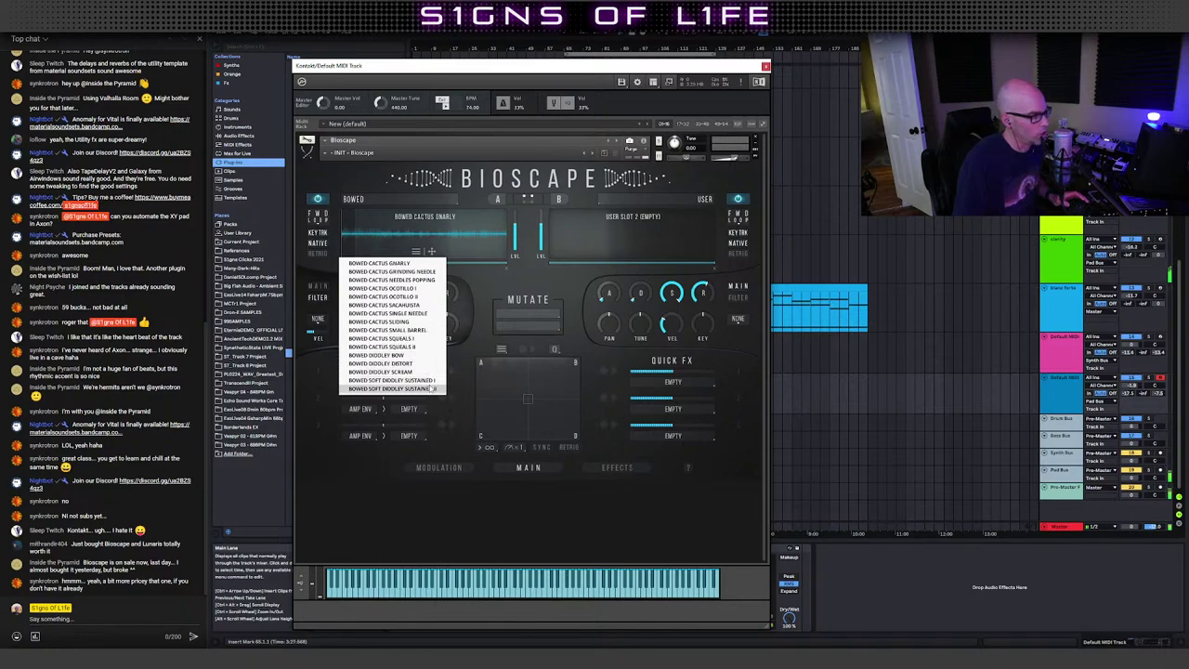
Step: Change layer A's source category to Forests and load the Bird Symphony I sample
{"action": "left_click", "coordinate": [364, 200]}
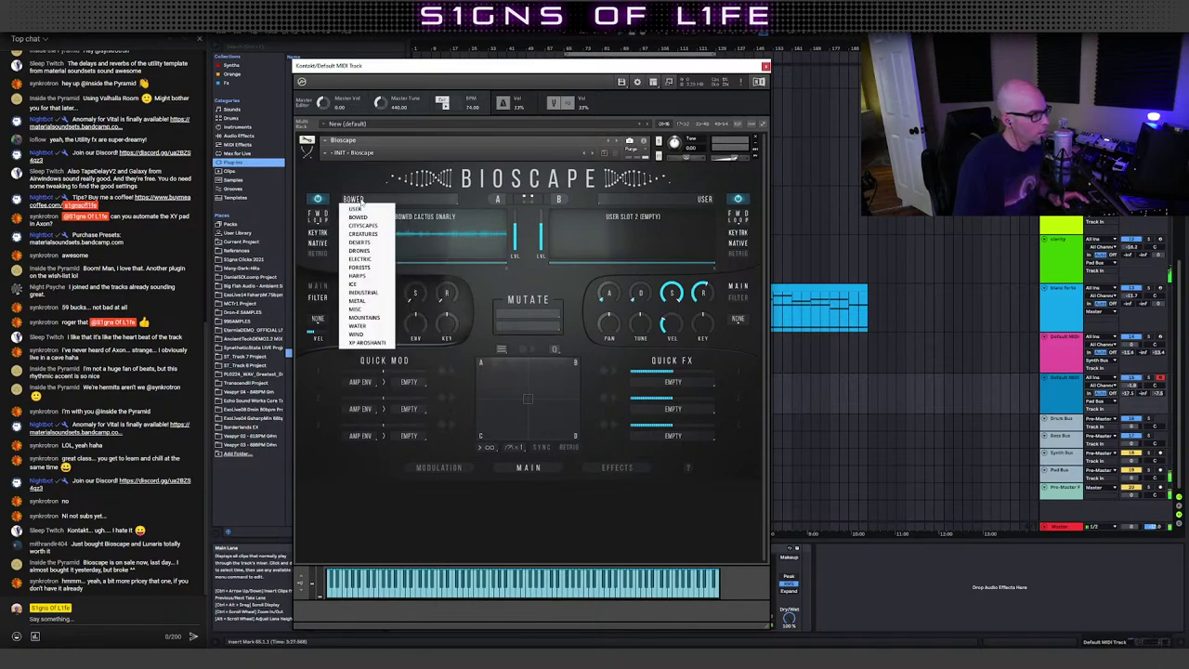
{"action": "left_click", "coordinate": [377, 267]}
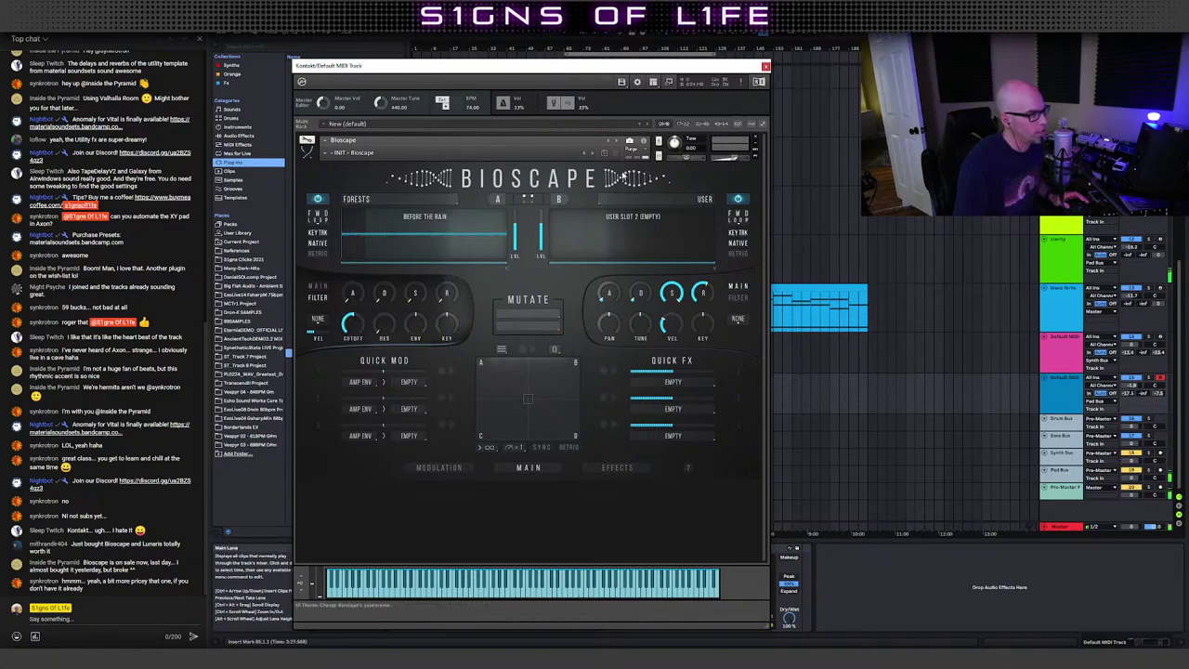
{"action": "left_click", "coordinate": [415, 251]}
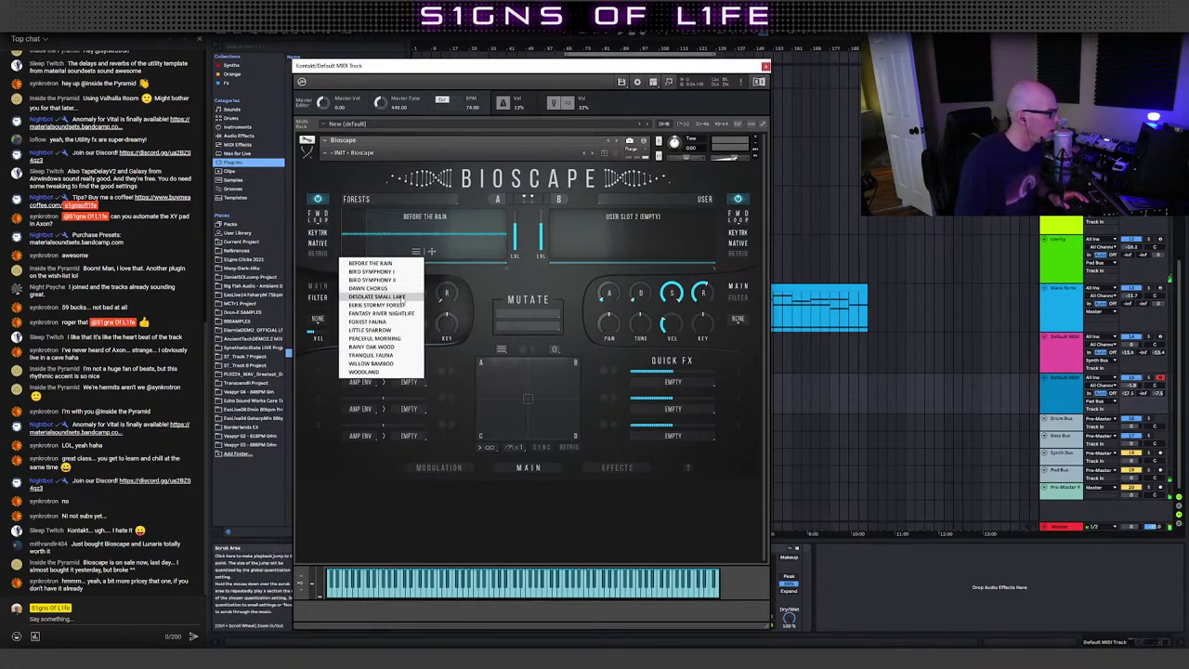
{"action": "left_click", "coordinate": [372, 271]}
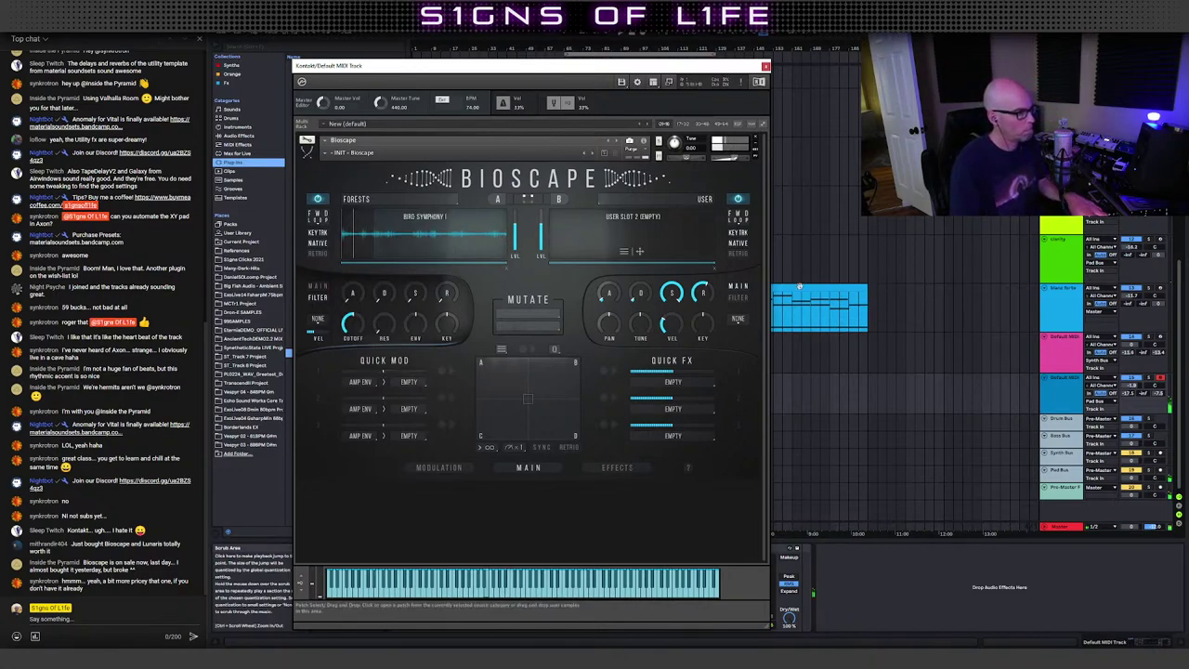
Step: Lower the Bioscape track's effect sends to -inf, enable the global reverb for layers A-B and turn its mix down
{"action": "left_click_drag", "start_coordinate": [1130, 395], "coordinate": [1140, 393]}
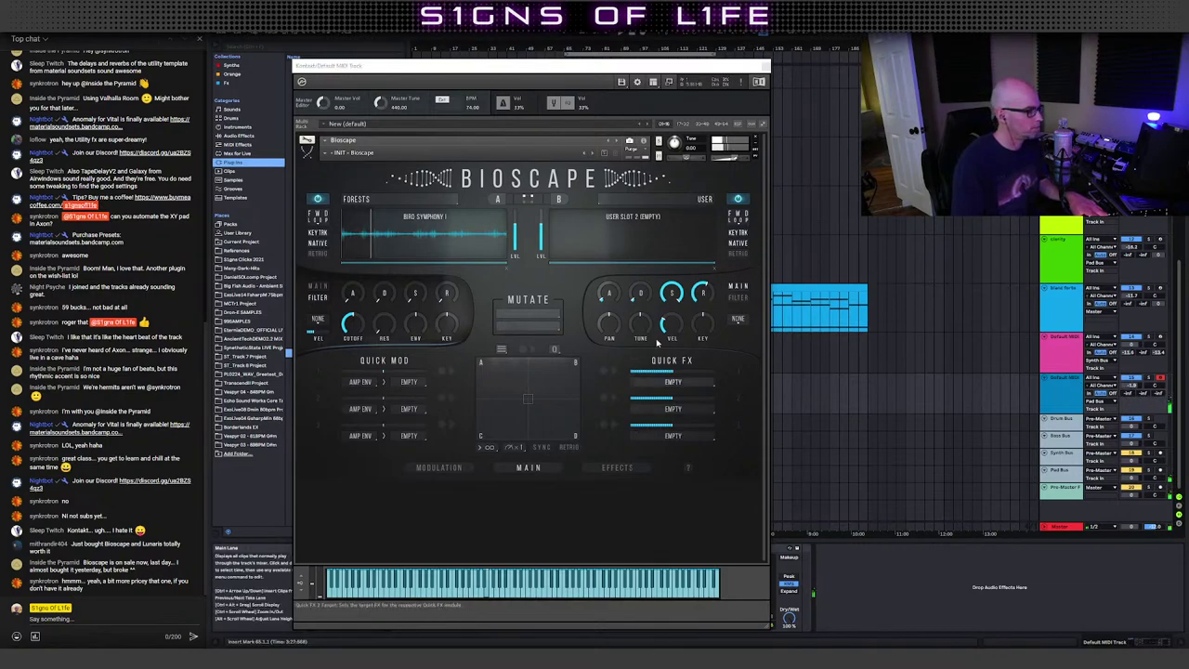
{"action": "left_click", "coordinate": [618, 469]}
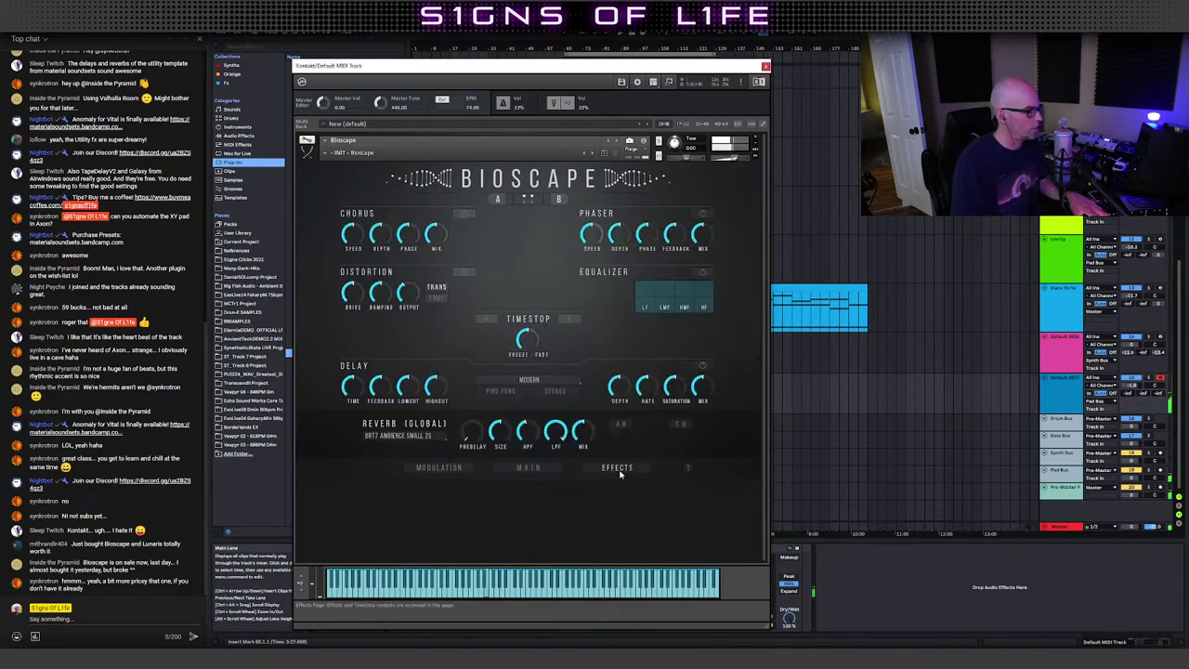
{"action": "left_click_drag", "start_coordinate": [583, 436], "coordinate": [592, 564]}
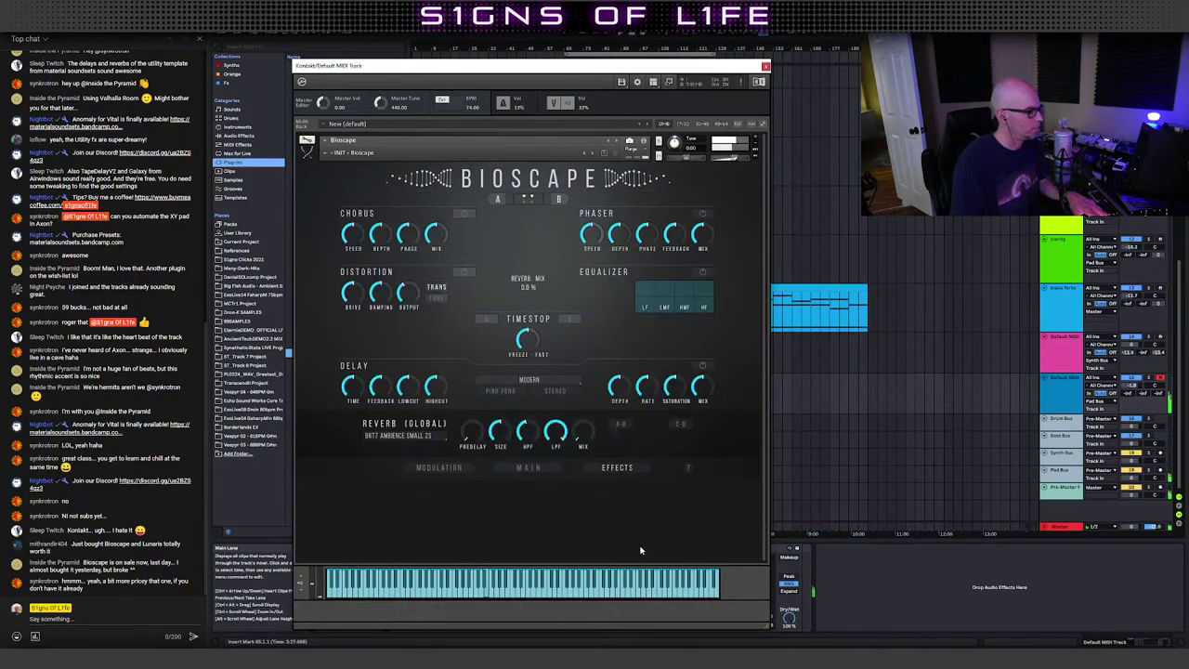
{"action": "left_click", "coordinate": [620, 424]}
{"action": "mouse_move", "coordinate": [582, 431]}
{"action": "left_mouse_down"}
{"action": "mouse_move", "coordinate": [596, 371]}
{"action": "mouse_move", "coordinate": [602, 429]}
{"action": "left_mouse_up"}
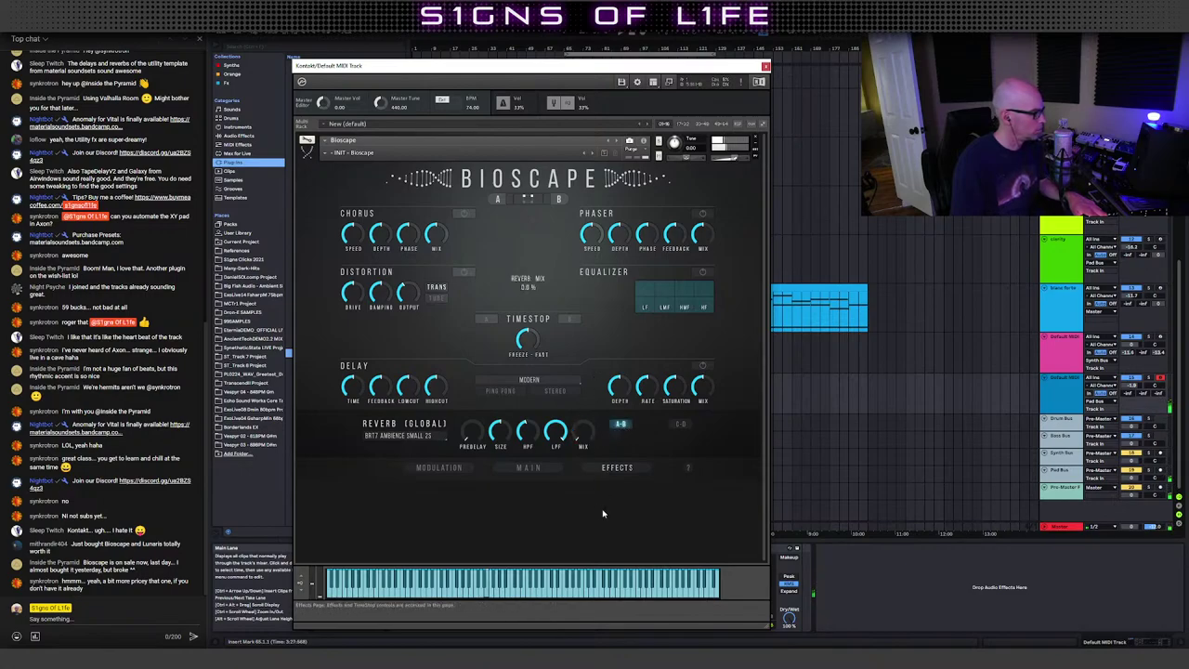
Step: Disable the global reverb for layers A-B and set layer A's playback mode to Reverse Loop
{"action": "left_click", "coordinate": [620, 424]}
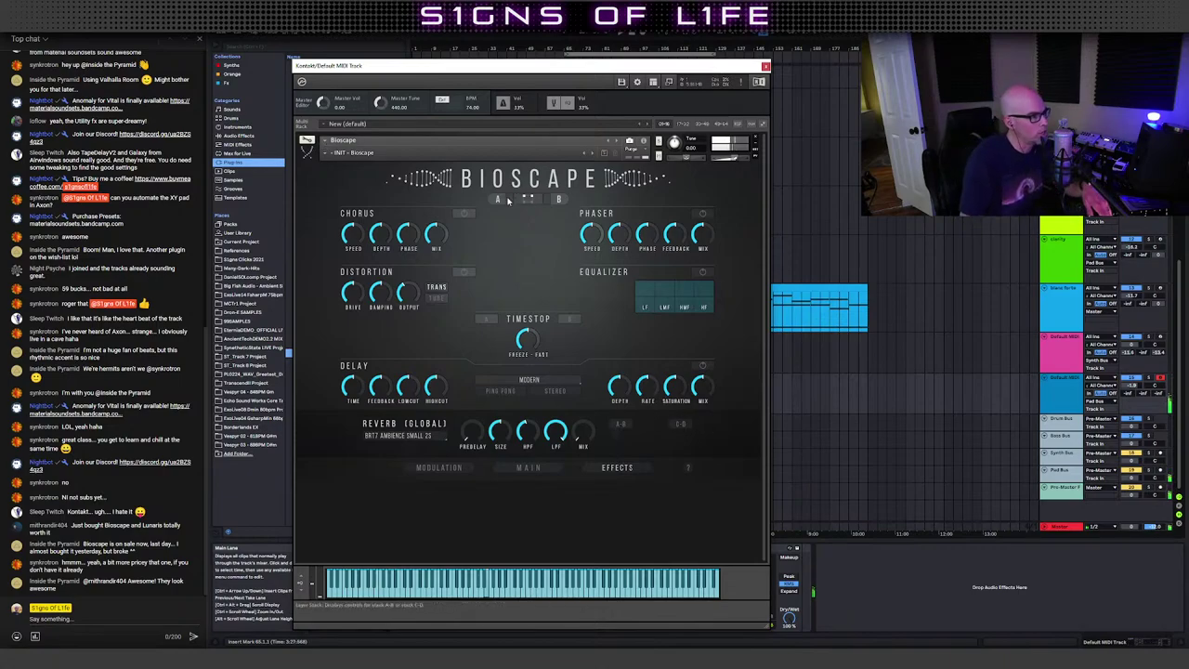
{"action": "left_click", "coordinate": [523, 469]}
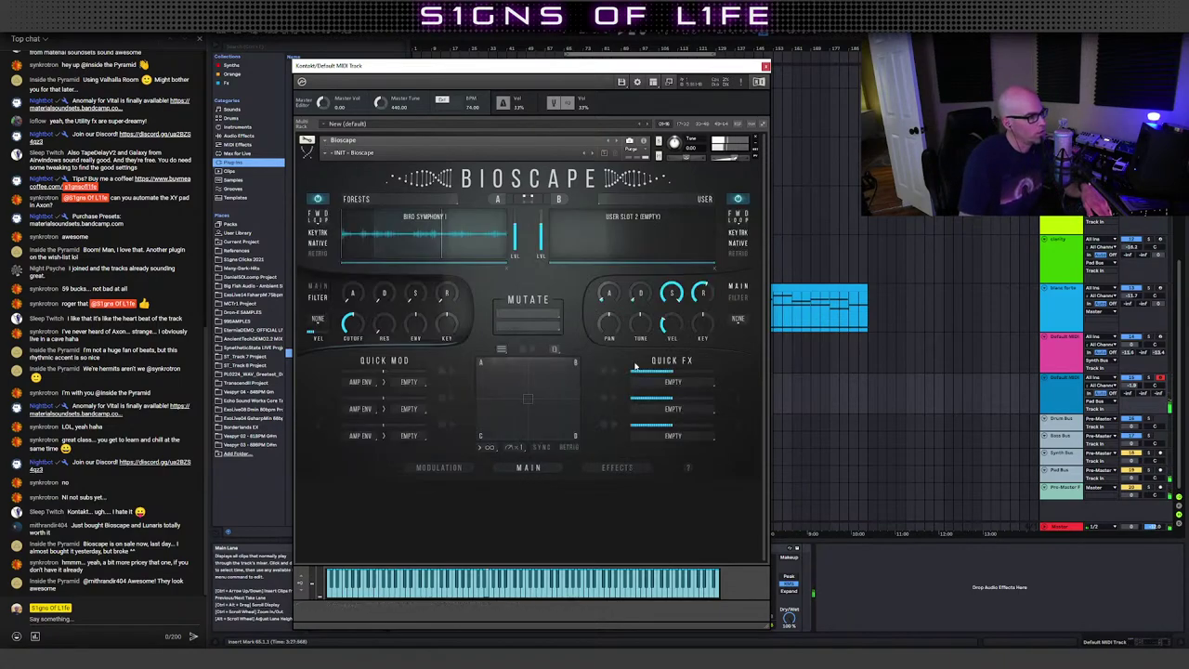
{"action": "left_click", "coordinate": [319, 216]}
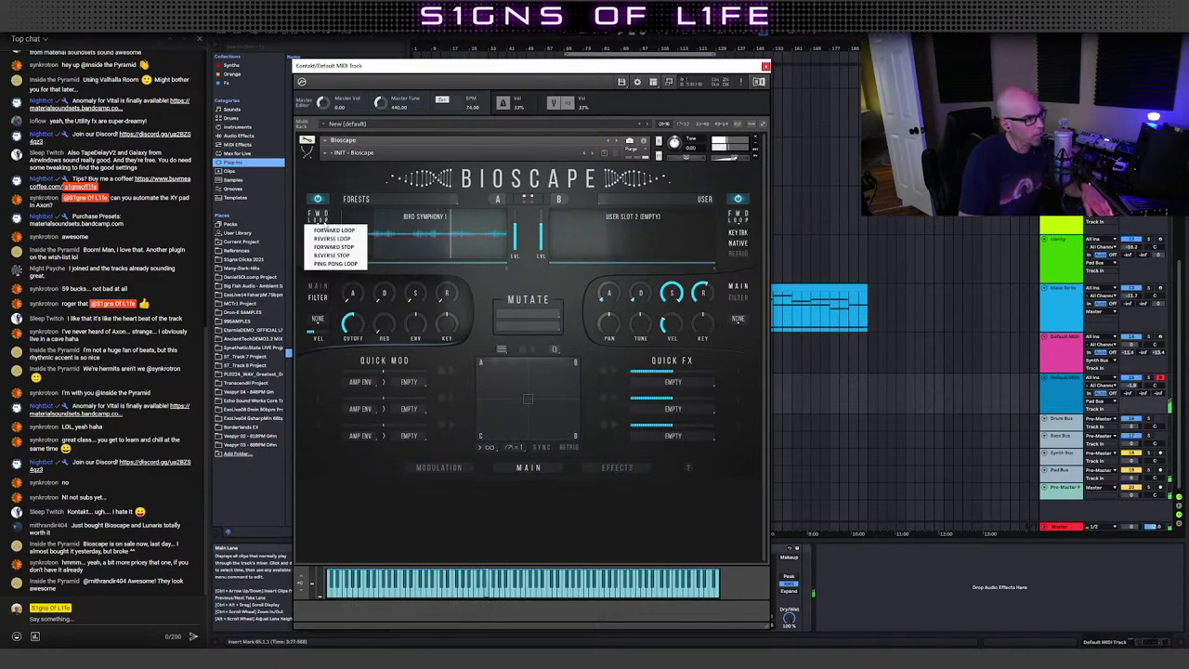
{"action": "left_click", "coordinate": [333, 239]}
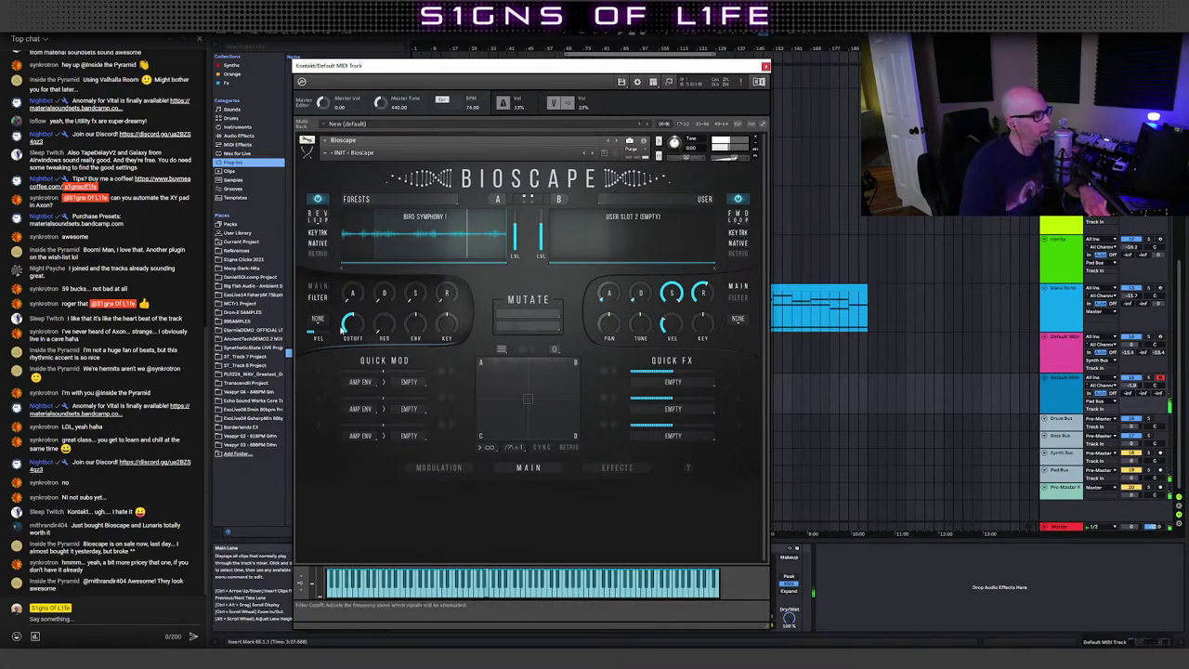
Step: Give layer A an SV LP4 lowpass filter and adjust its cutoff and resonance
{"action": "left_click", "coordinate": [318, 318]}
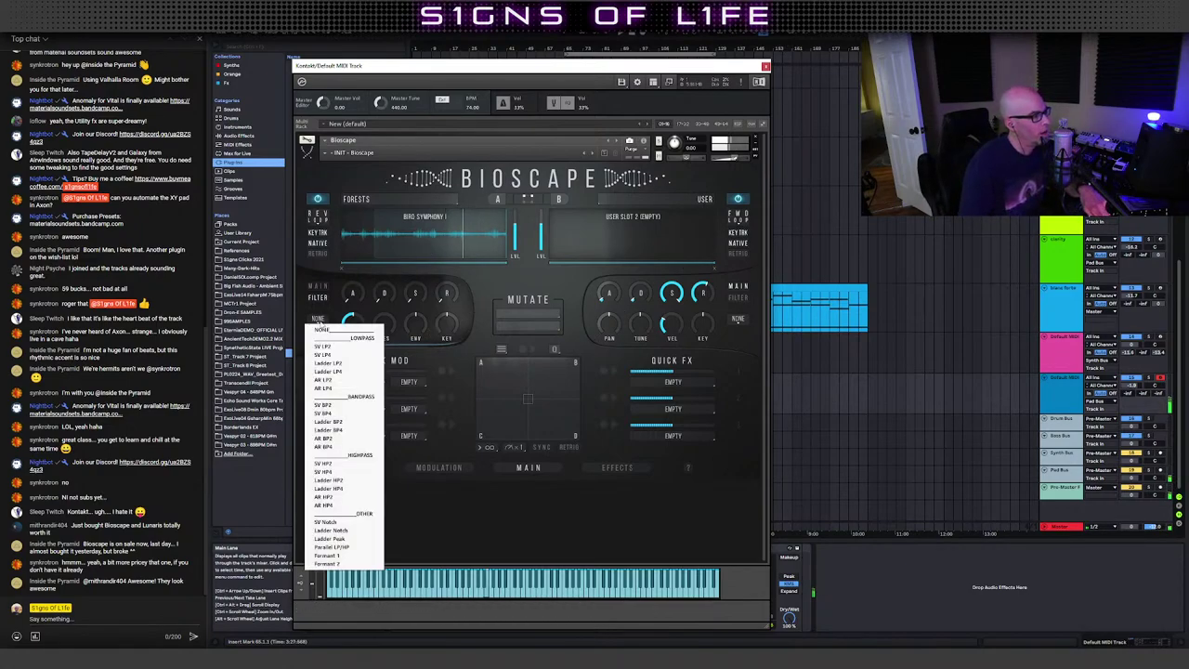
{"action": "left_click", "coordinate": [325, 354]}
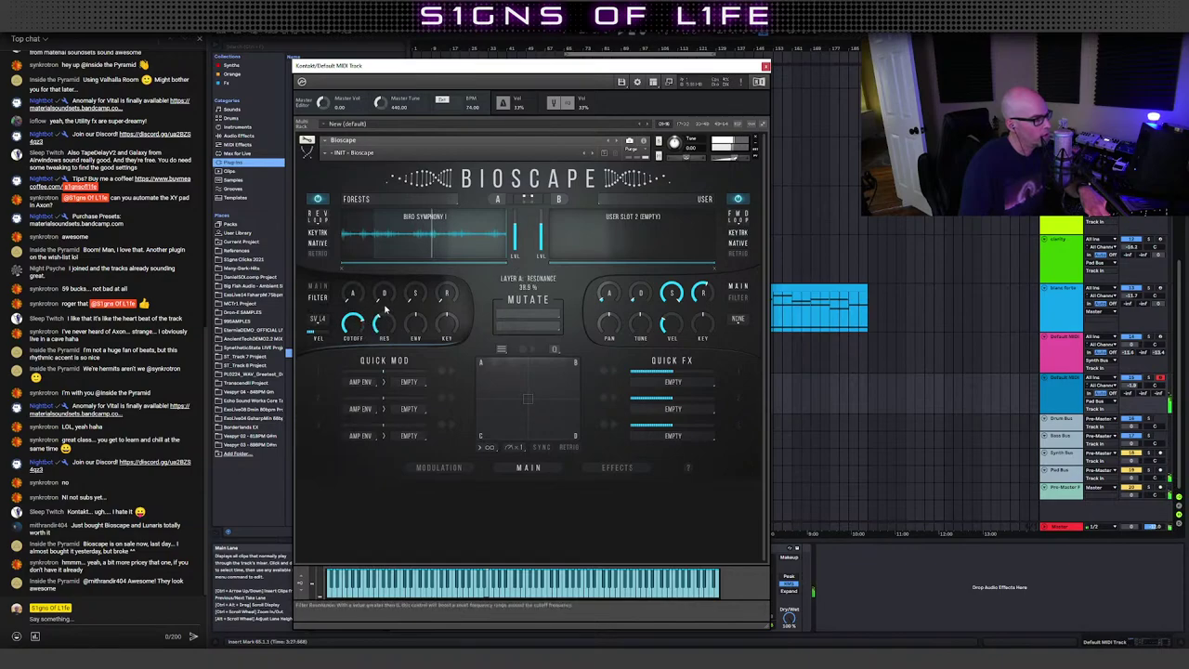
{"action": "left_click_drag", "start_coordinate": [358, 321], "coordinate": [366, 320]}
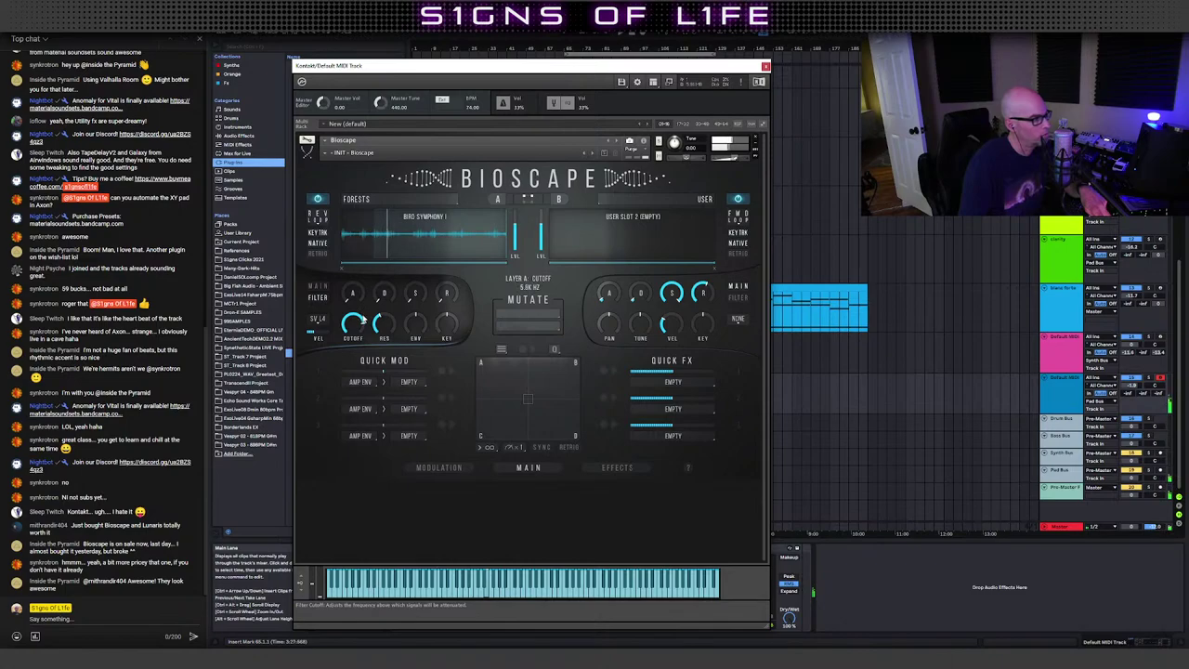
{"action": "left_click_drag", "start_coordinate": [362, 322], "coordinate": [361, 325]}
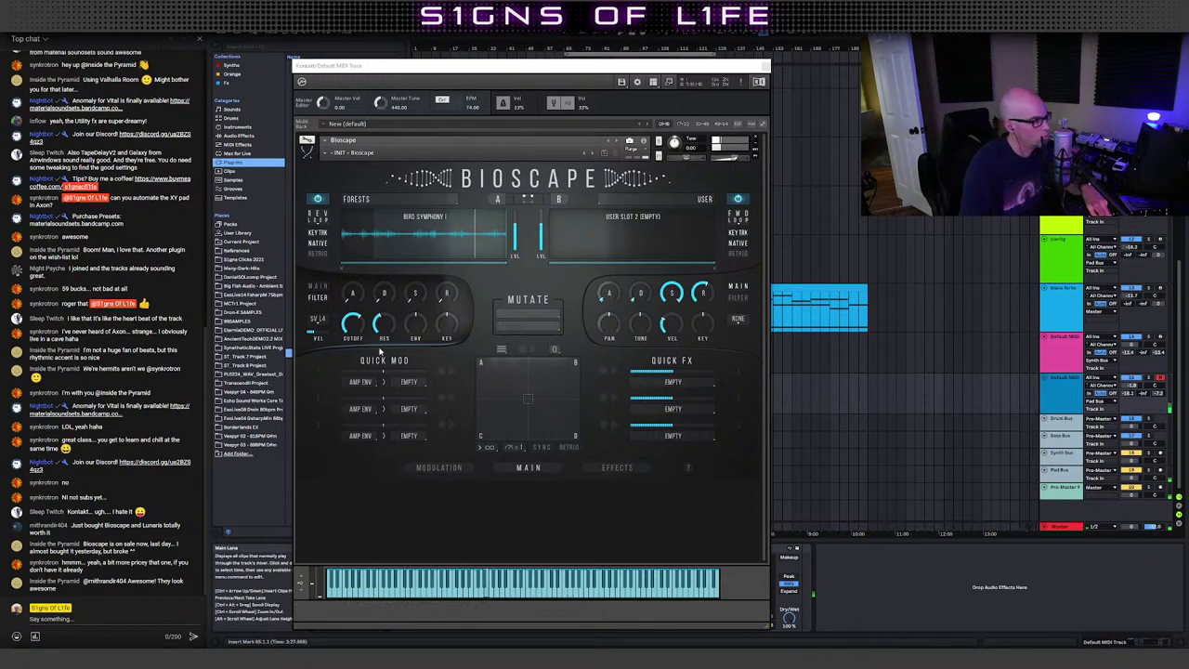
Step: Load the Industrial sample Forsaken Factory I into layer B and add an SV LP4 filter with low cutoff and some resonance
{"action": "left_click", "coordinate": [687, 198]}
{"action": "left_click", "coordinate": [626, 317]}
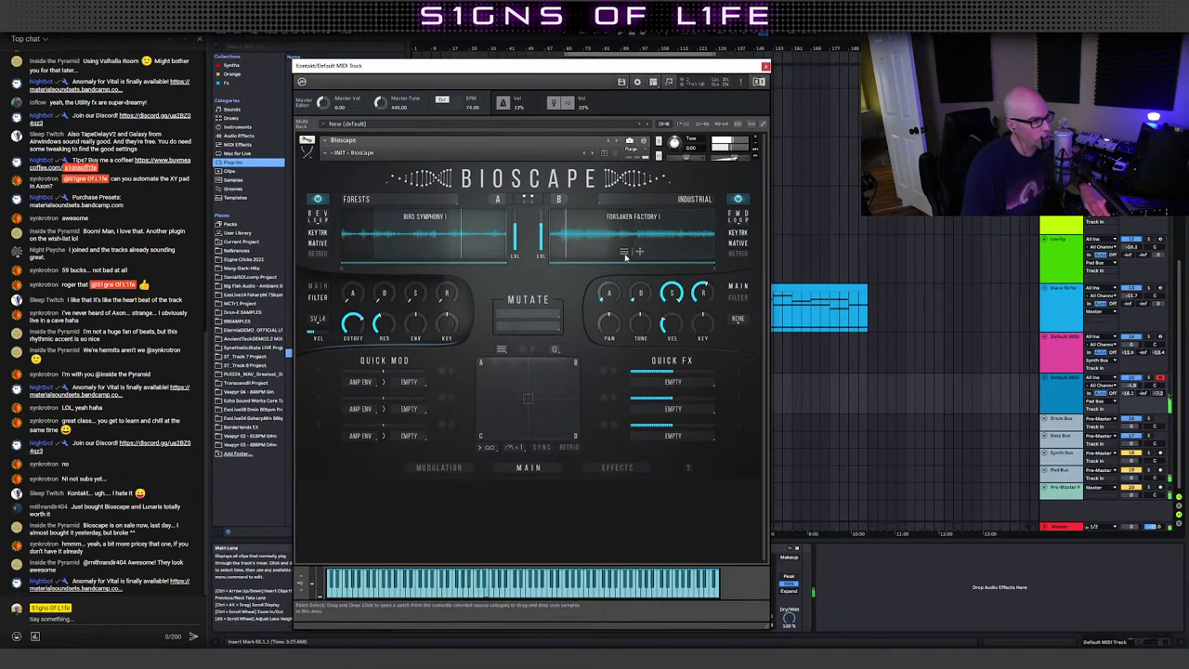
{"action": "left_click", "coordinate": [733, 322]}
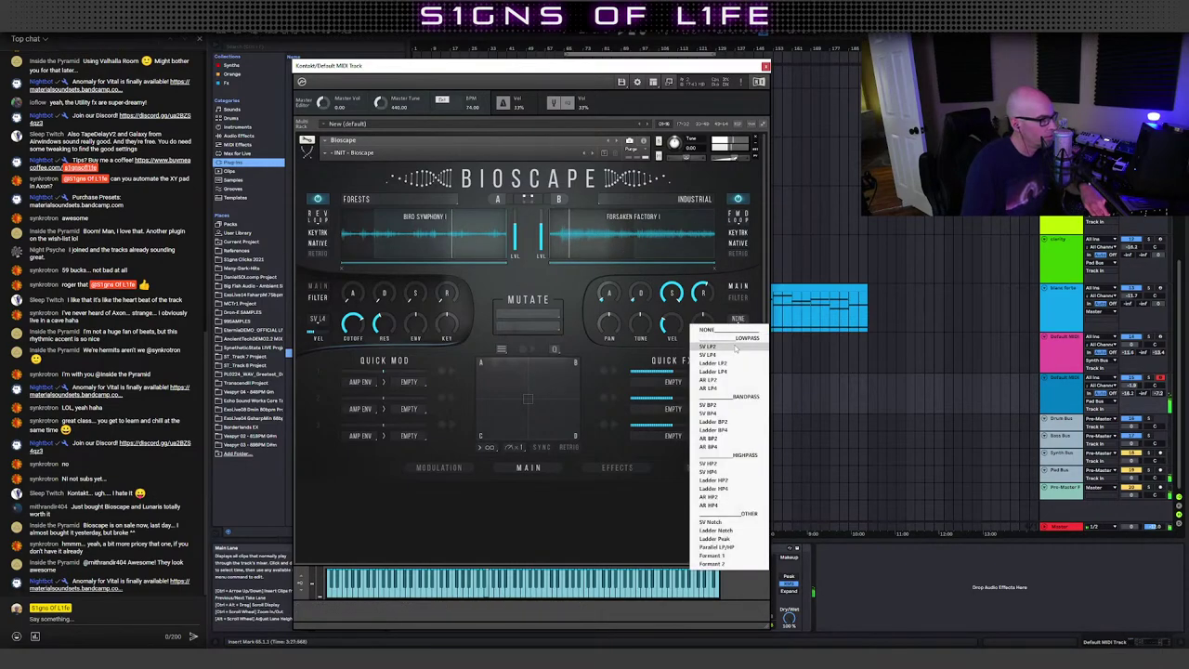
{"action": "left_click", "coordinate": [731, 357]}
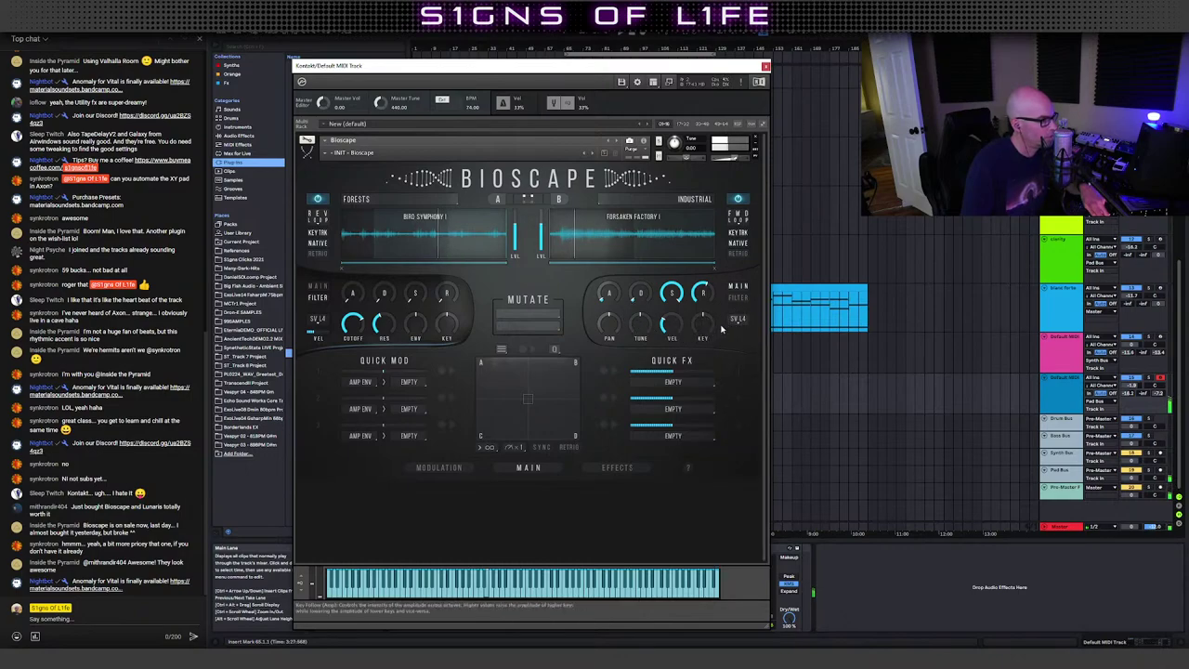
{"action": "left_click", "coordinate": [737, 297]}
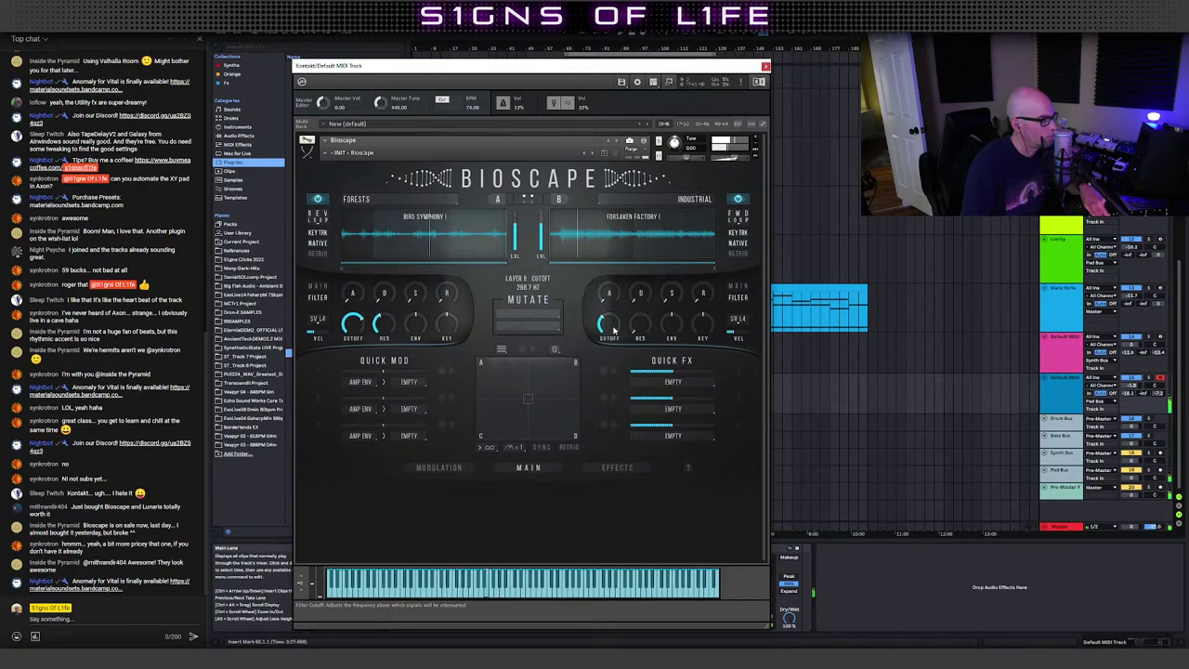
{"action": "left_click_drag", "start_coordinate": [613, 330], "coordinate": [615, 322]}
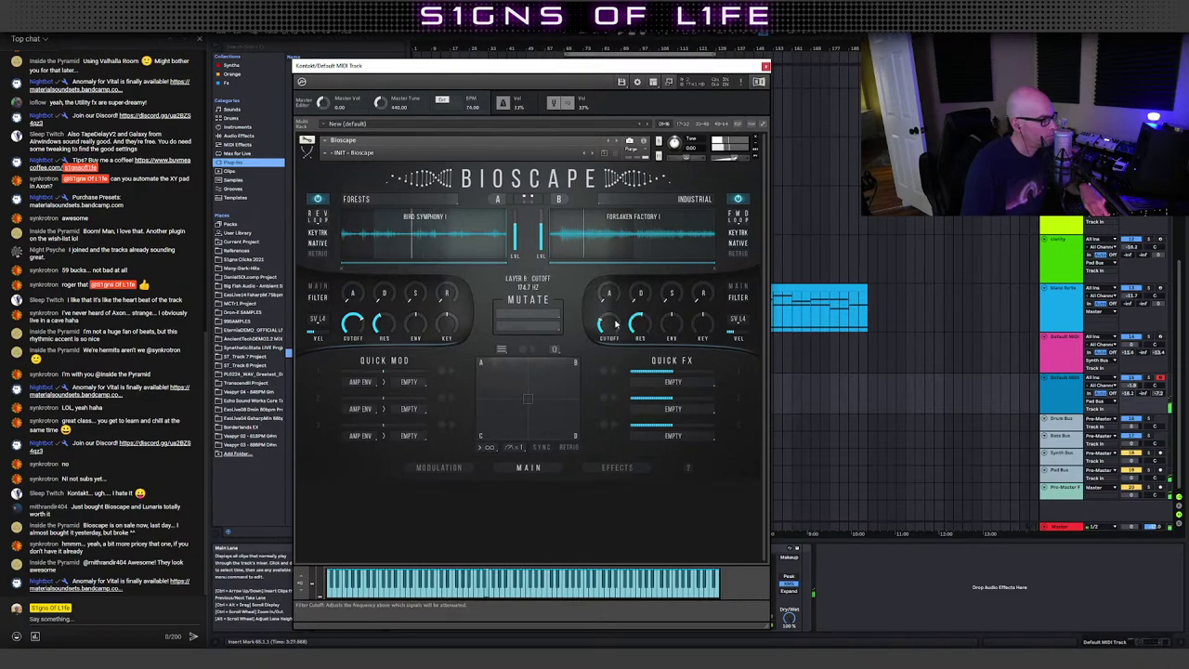
Step: Start project playback and lower layer A's filter cutoff by ear
{"action": "left_click", "coordinate": [624, 38]}
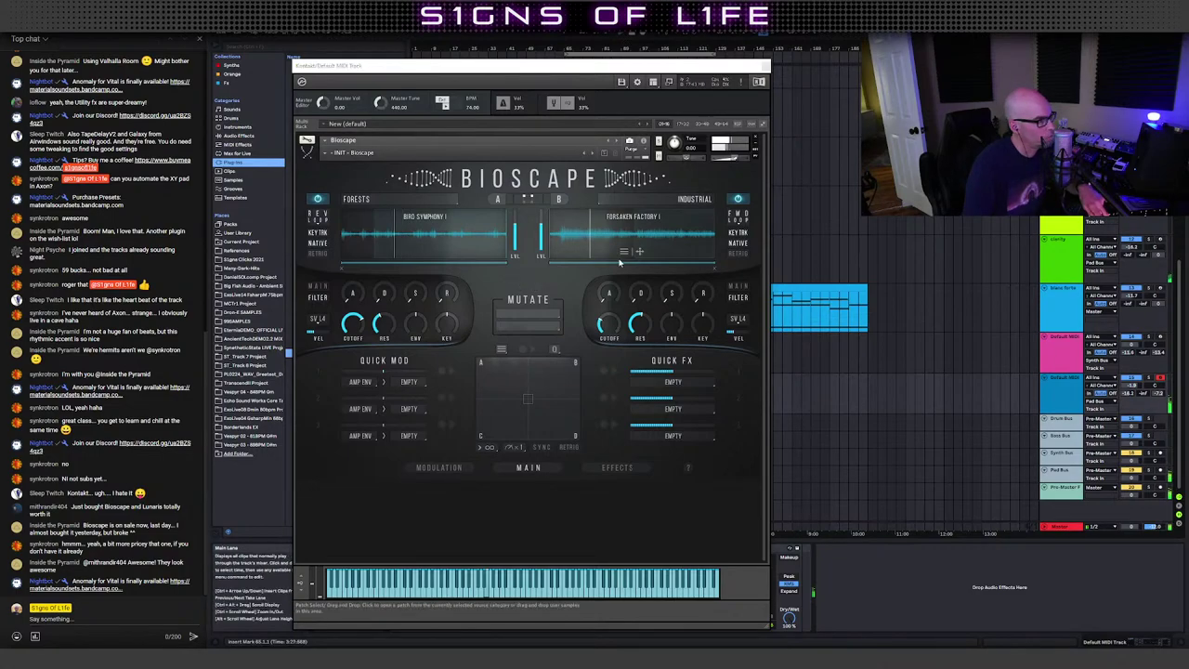
{"action": "left_click_drag", "start_coordinate": [351, 322], "coordinate": [350, 331]}
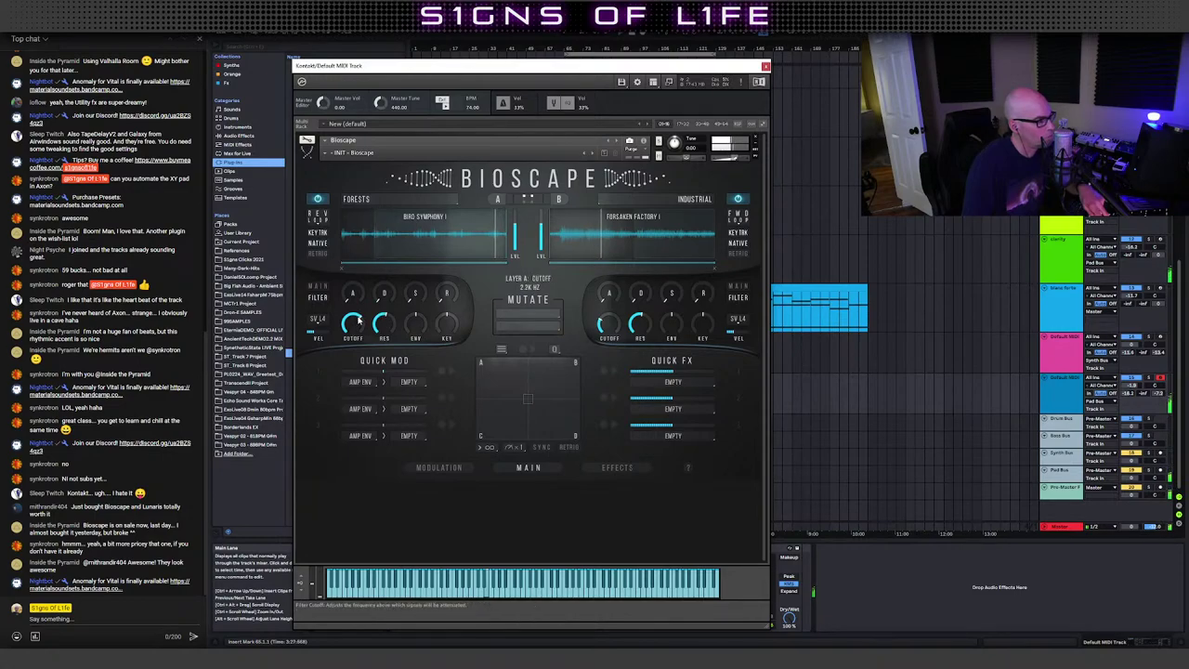
{"action": "left_click_drag", "start_coordinate": [359, 318], "coordinate": [362, 317]}
{"action": "left_click_drag", "start_coordinate": [363, 318], "coordinate": [362, 324]}
Step: Change layer B's source category to Water and load the Rain Pipe Dripping sample
{"action": "left_click", "coordinate": [602, 210]}
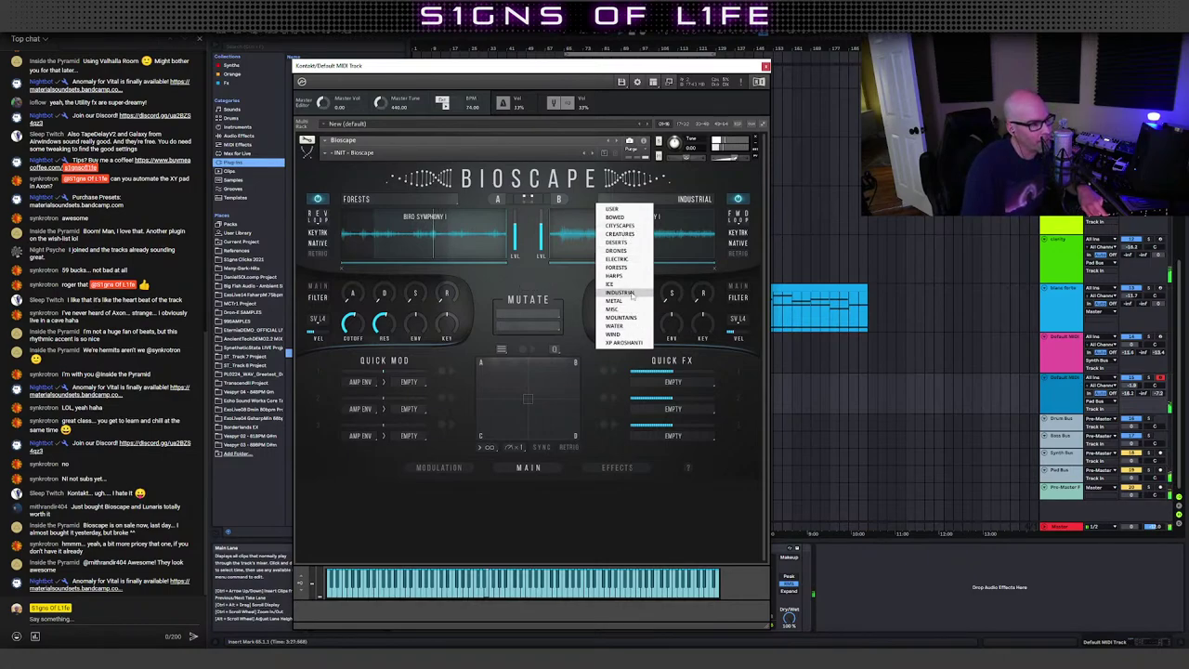
{"action": "left_click", "coordinate": [614, 325]}
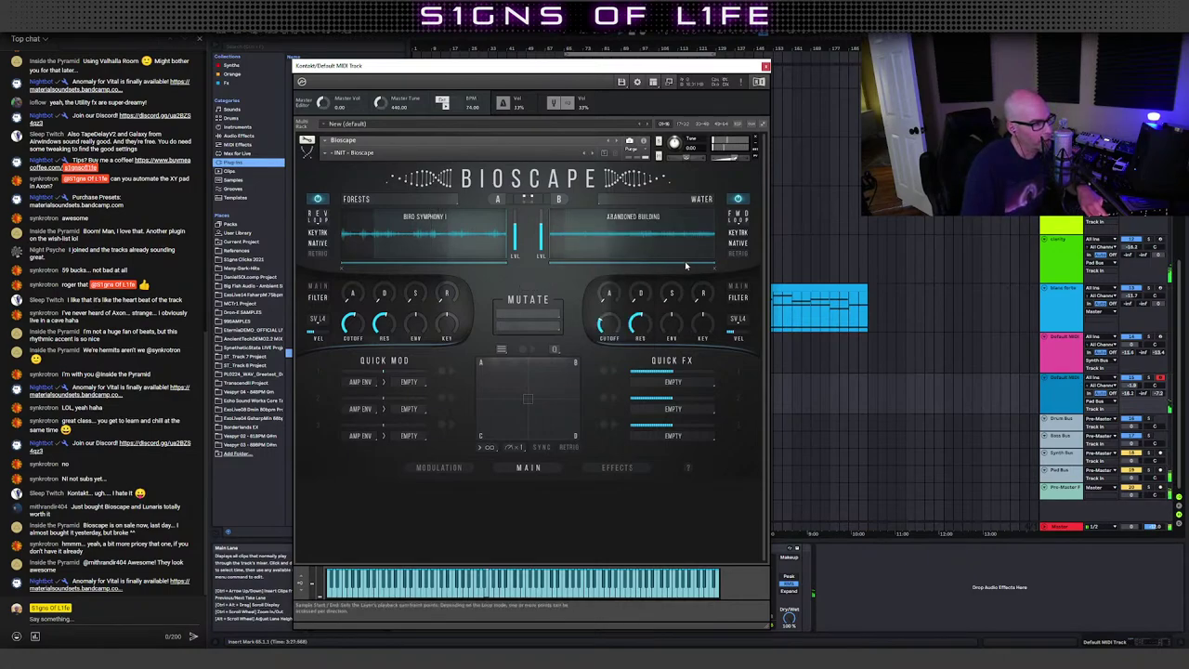
{"action": "left_click", "coordinate": [630, 229]}
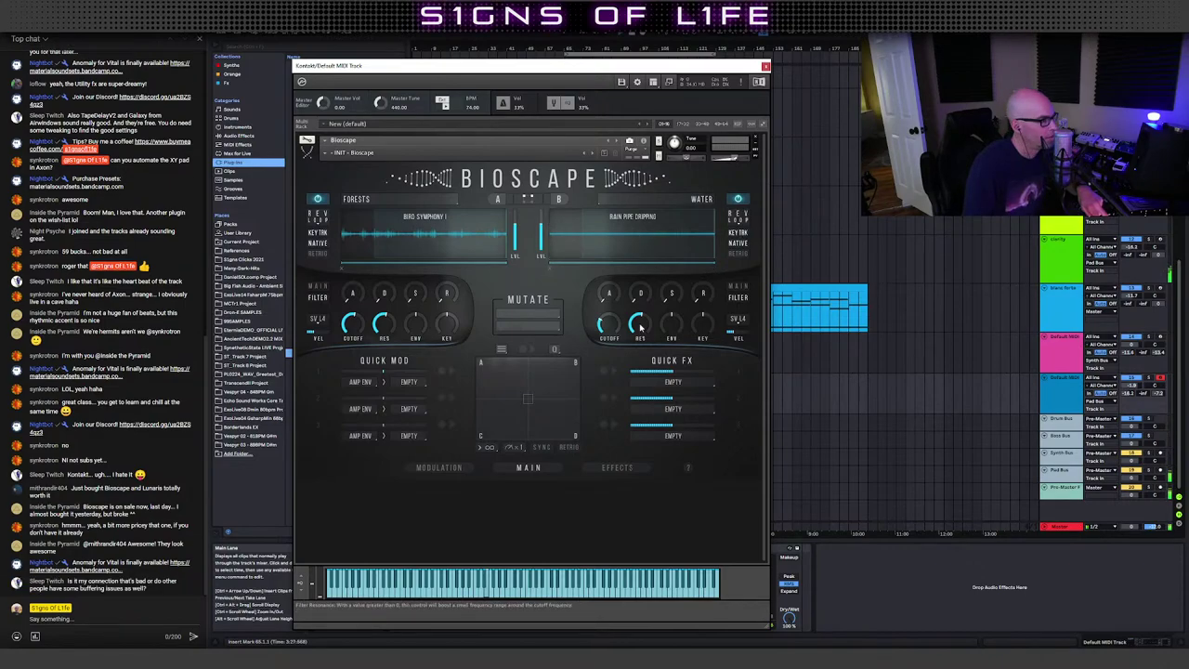
Step: Sweep layer B's filter cutoff upward, settle it at about 2 kHz, and stop playback
{"action": "left_click_drag", "start_coordinate": [612, 325], "coordinate": [615, 307]}
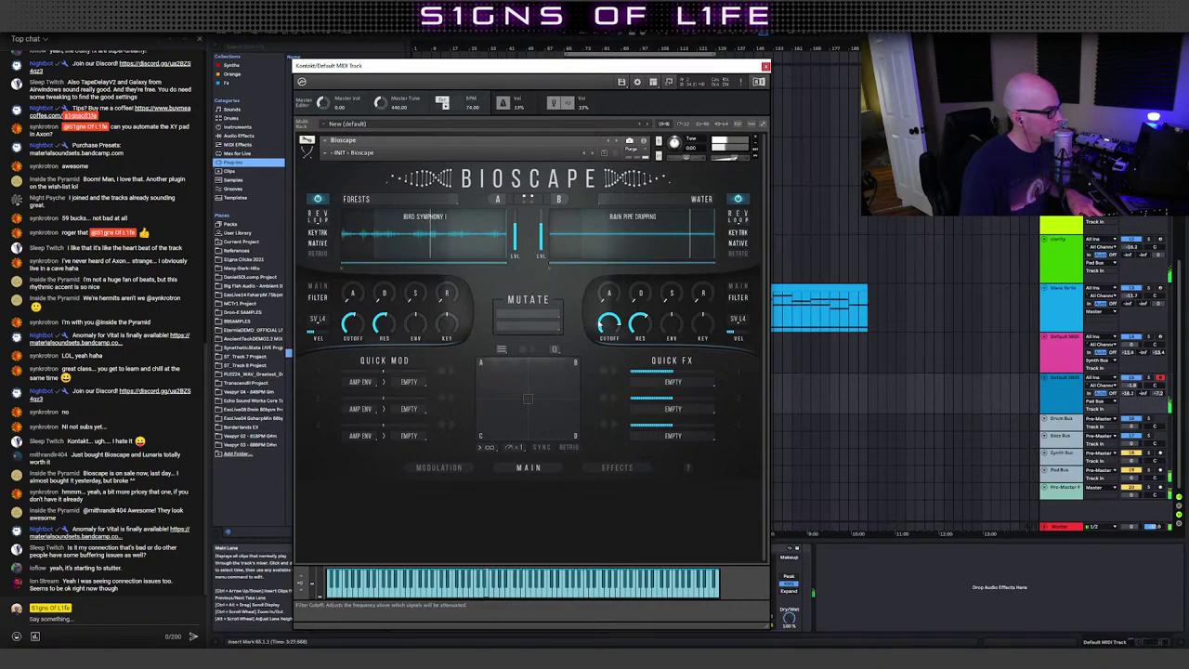
{"action": "mouse_move", "coordinate": [602, 338]}
{"action": "left_mouse_down"}
{"action": "mouse_move", "coordinate": [633, 329]}
{"action": "mouse_move", "coordinate": [620, 331]}
{"action": "left_mouse_up"}
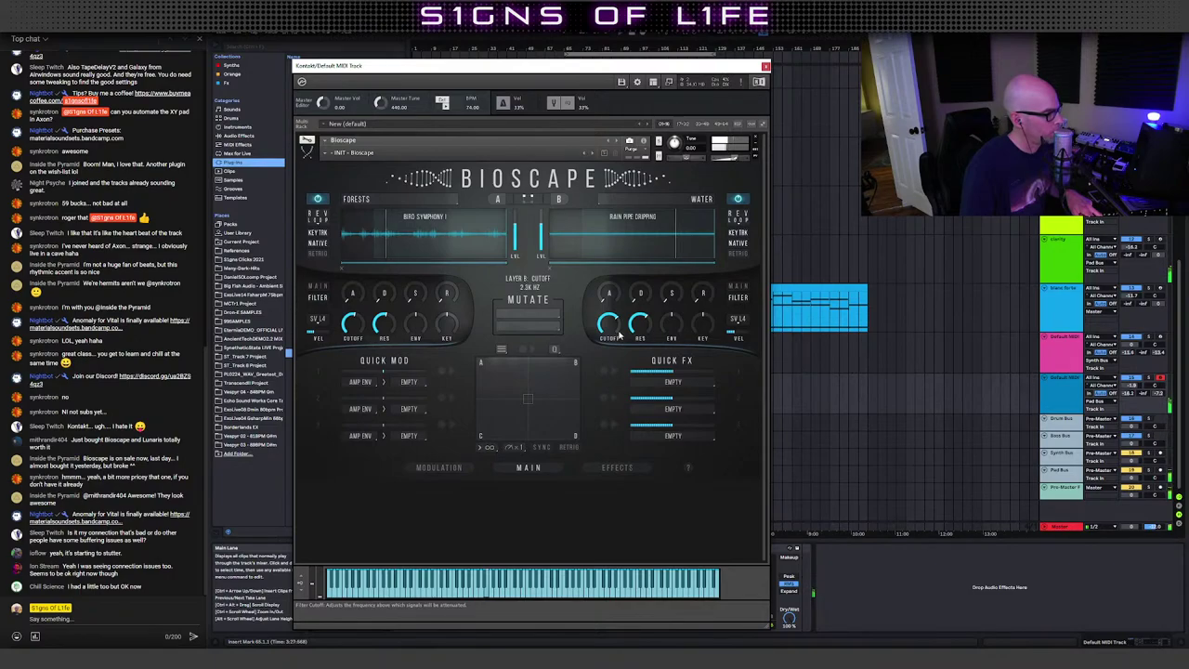
{"action": "left_click_drag", "start_coordinate": [620, 332], "coordinate": [620, 334]}
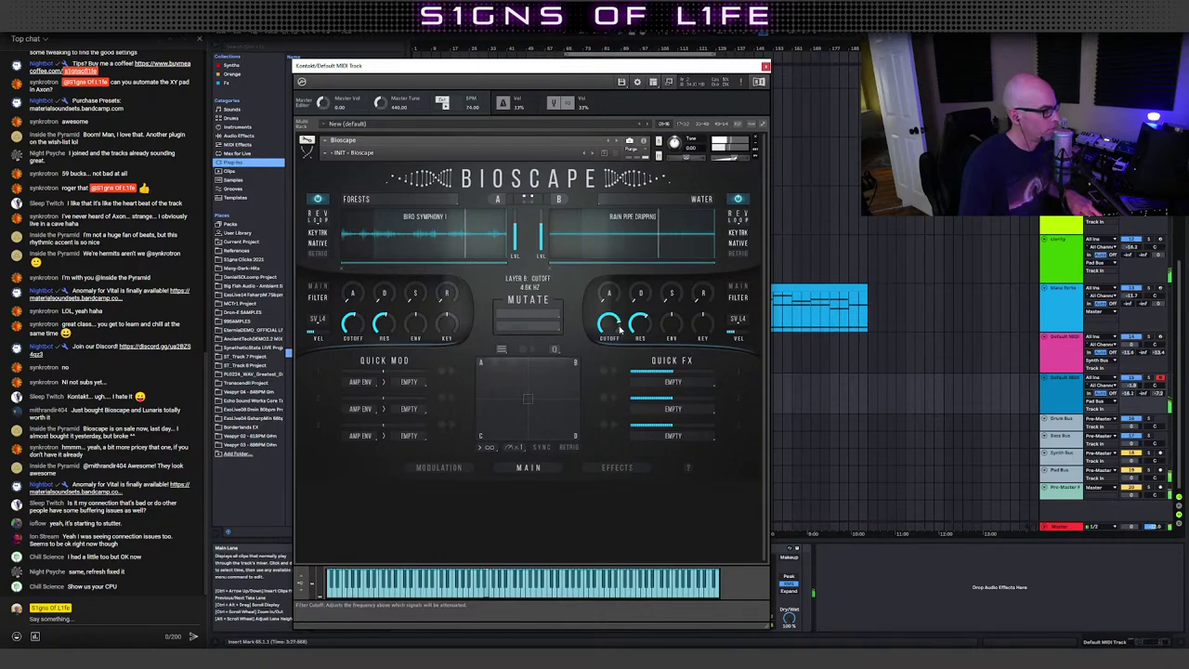
{"action": "left_click_drag", "start_coordinate": [619, 327], "coordinate": [620, 338]}
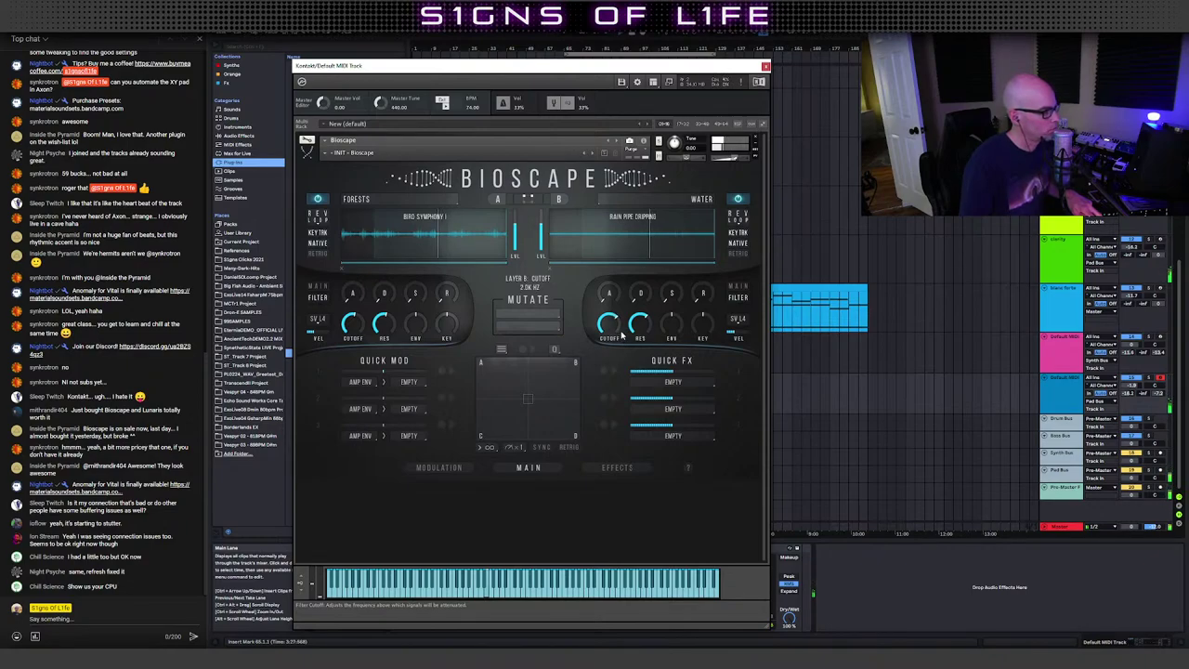
{"action": "mouse_move", "coordinate": [622, 340]}
{"action": "left_mouse_down"}
{"action": "mouse_move", "coordinate": [627, 319]}
{"action": "mouse_move", "coordinate": [624, 338]}
{"action": "left_mouse_up"}
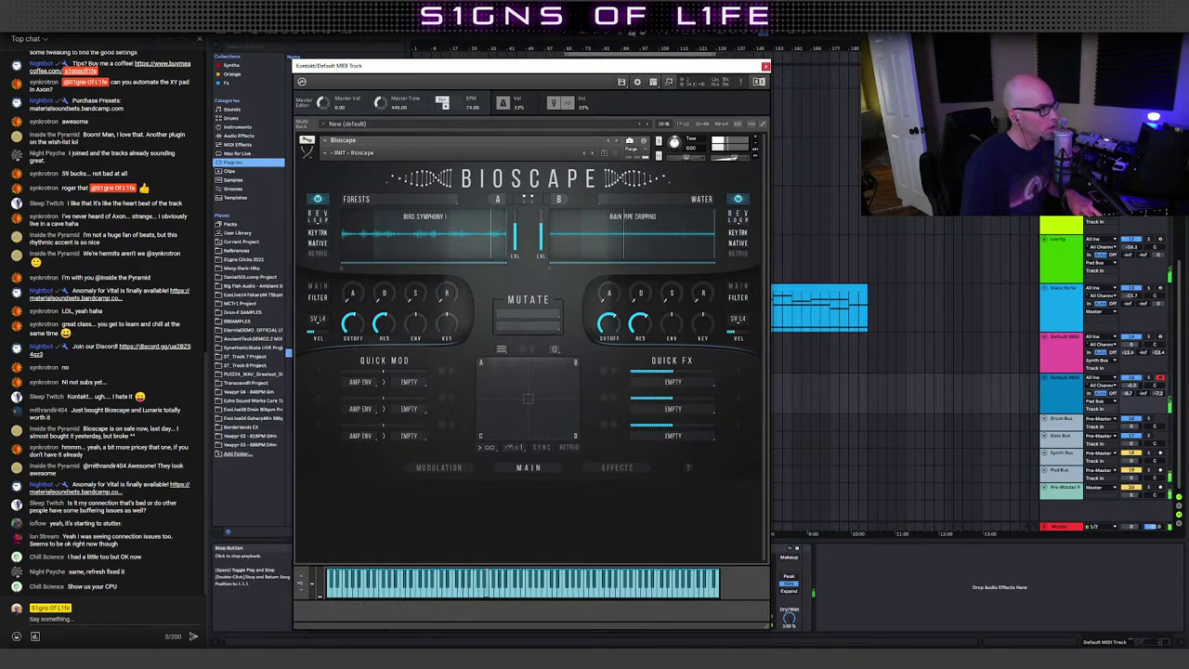
{"action": "left_click", "coordinate": [632, 28]}
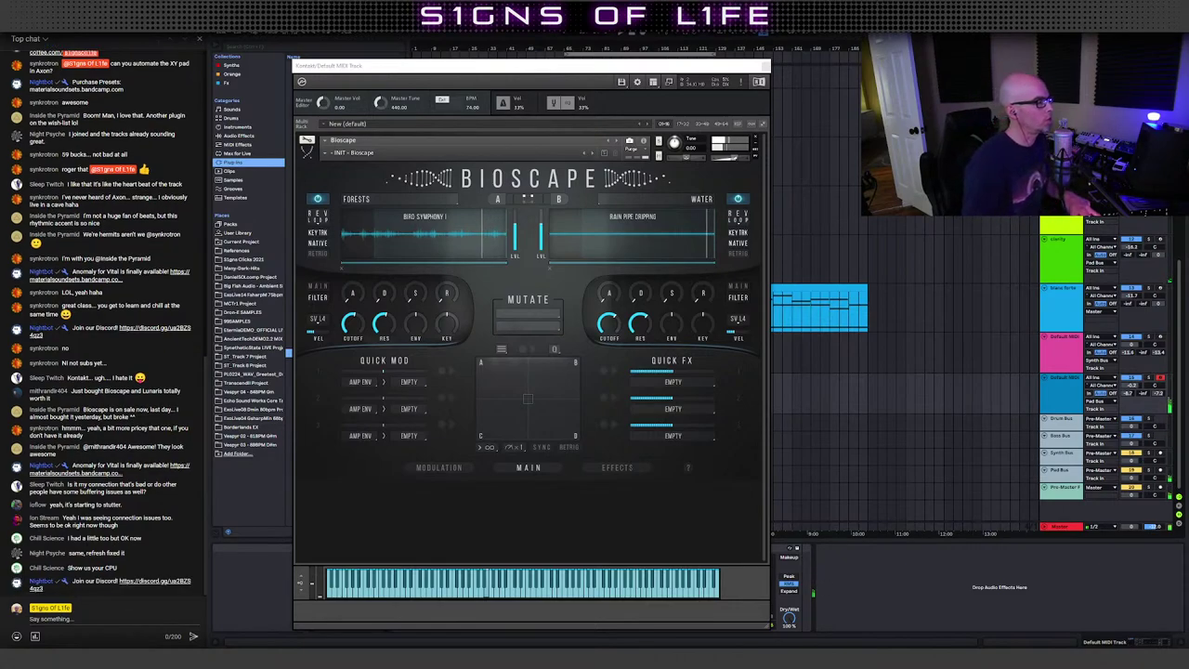
Step: Switch to layers C-D, set layer C's source category to Drones and load the Drone Harmonic I sample
{"action": "left_click", "coordinate": [527, 200]}
{"action": "left_click", "coordinate": [434, 221]}
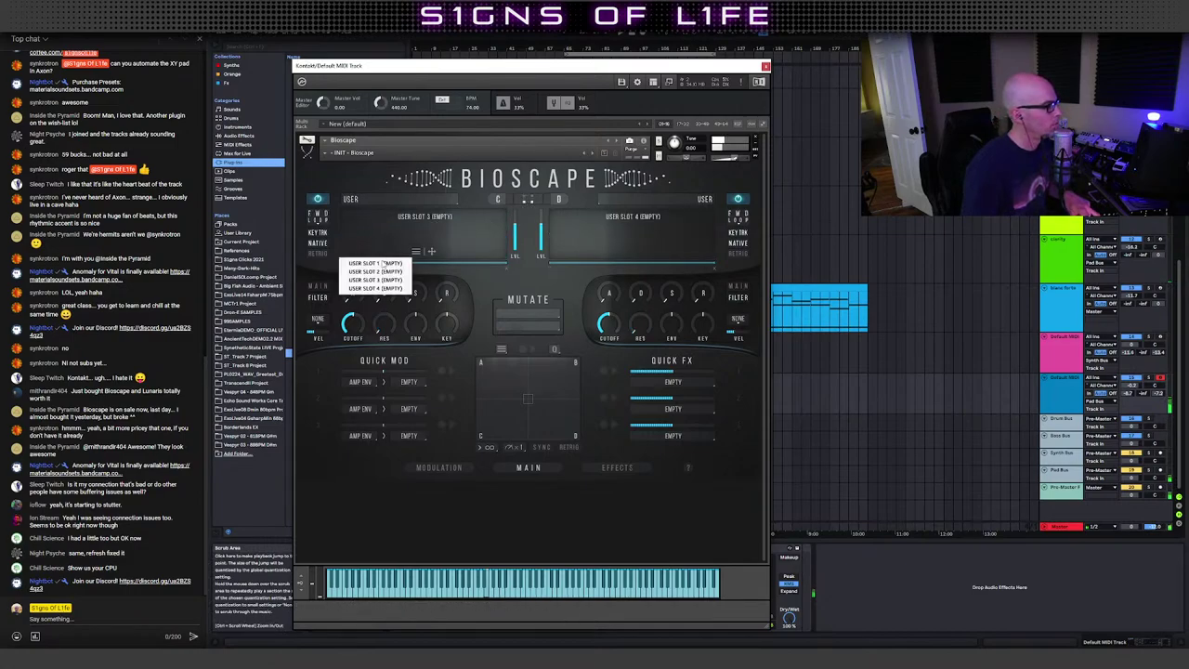
{"action": "left_click", "coordinate": [360, 205]}
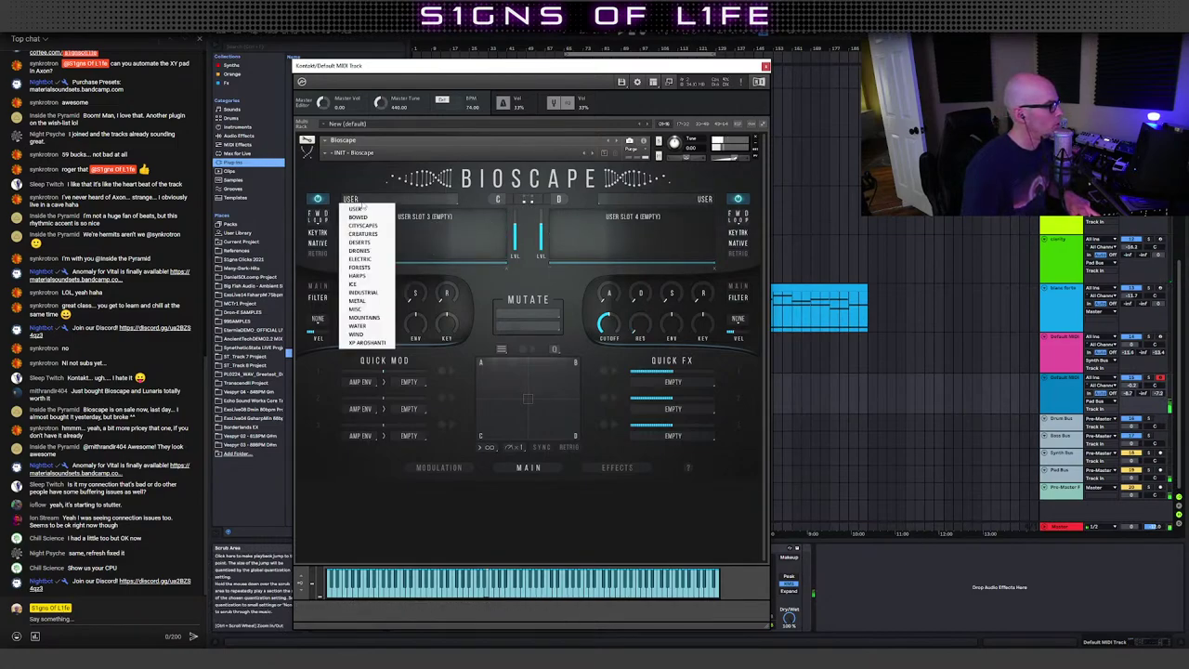
{"action": "left_click", "coordinate": [364, 250]}
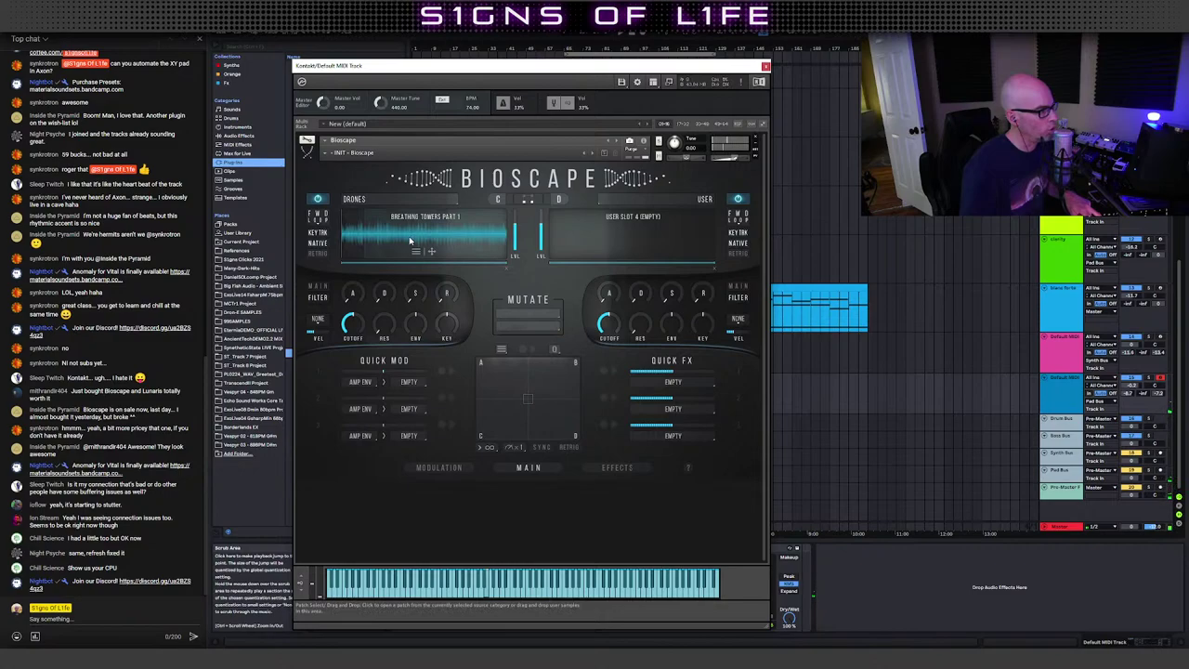
{"action": "left_click", "coordinate": [410, 241]}
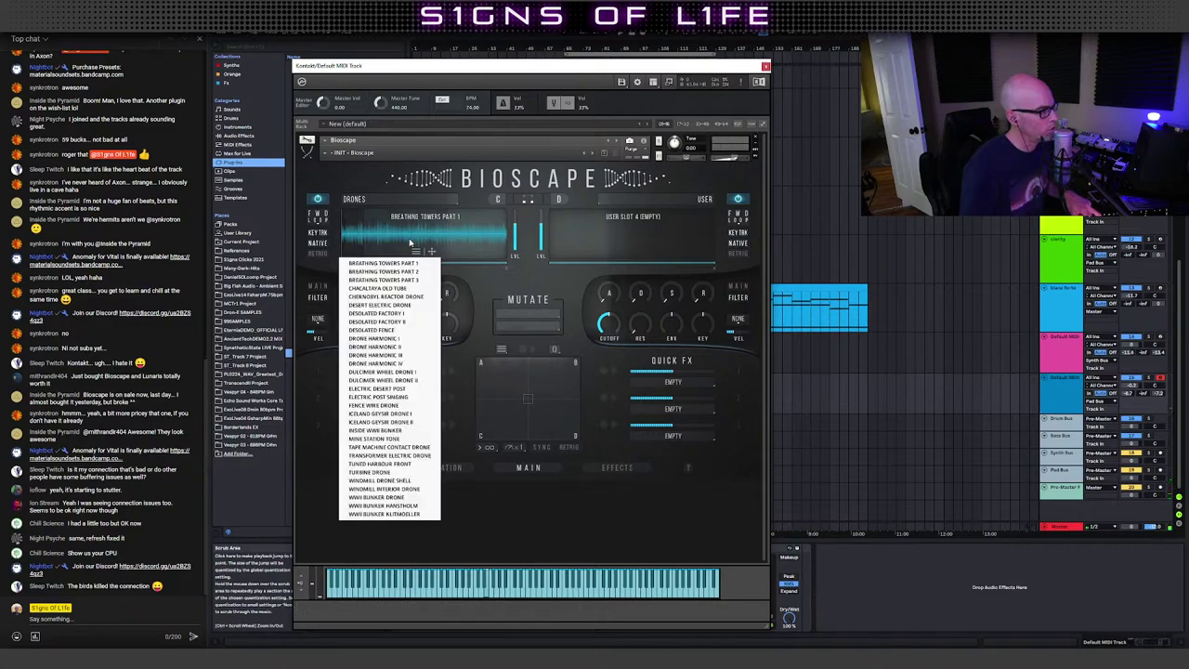
{"action": "left_click", "coordinate": [390, 338]}
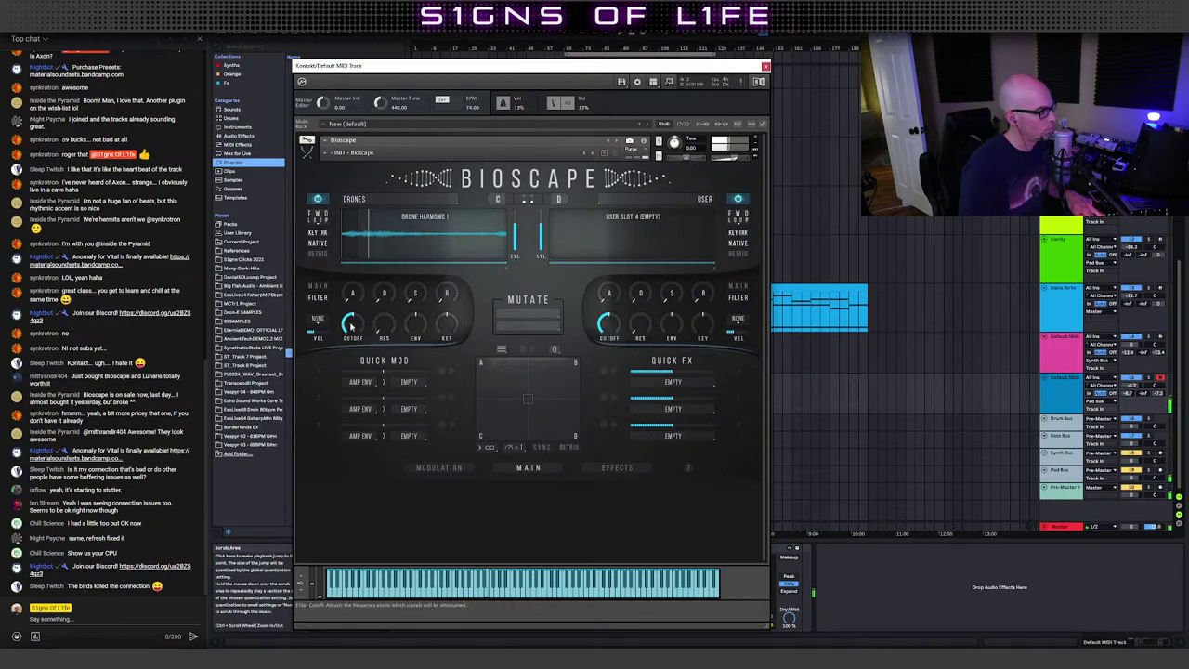
Step: Give layer C an SV LP2 lowpass filter, raising its resonance and lowering its cutoff
{"action": "left_click", "coordinate": [318, 320]}
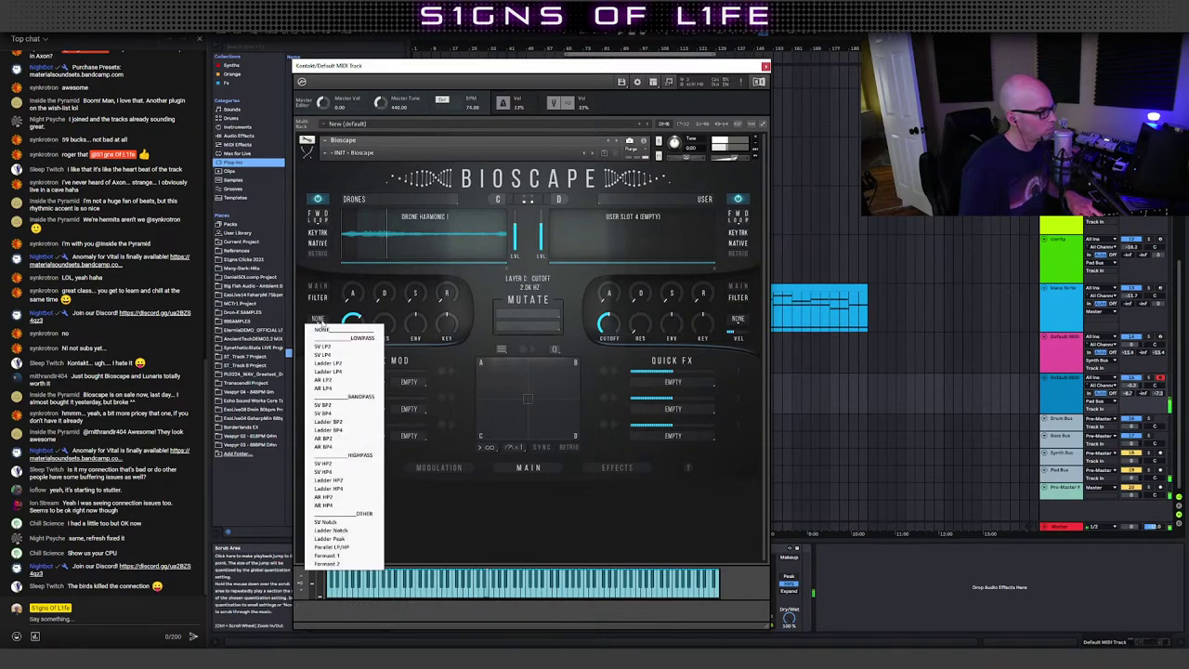
{"action": "left_click", "coordinate": [325, 346]}
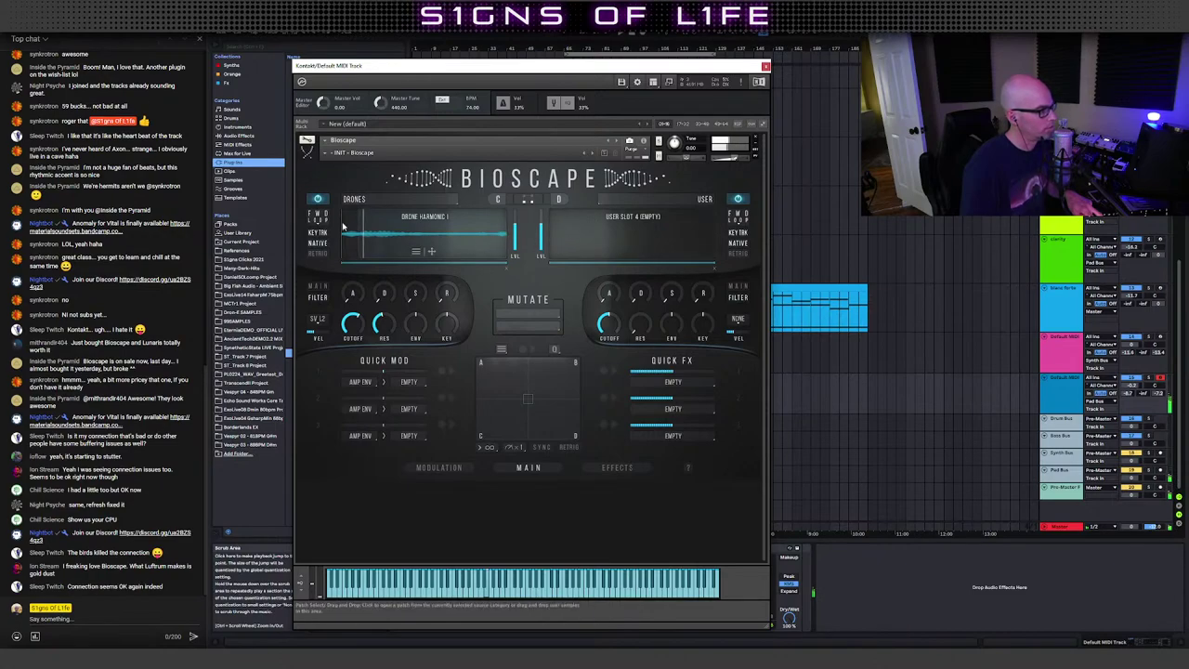
{"action": "left_click_drag", "start_coordinate": [384, 326], "coordinate": [351, 330]}
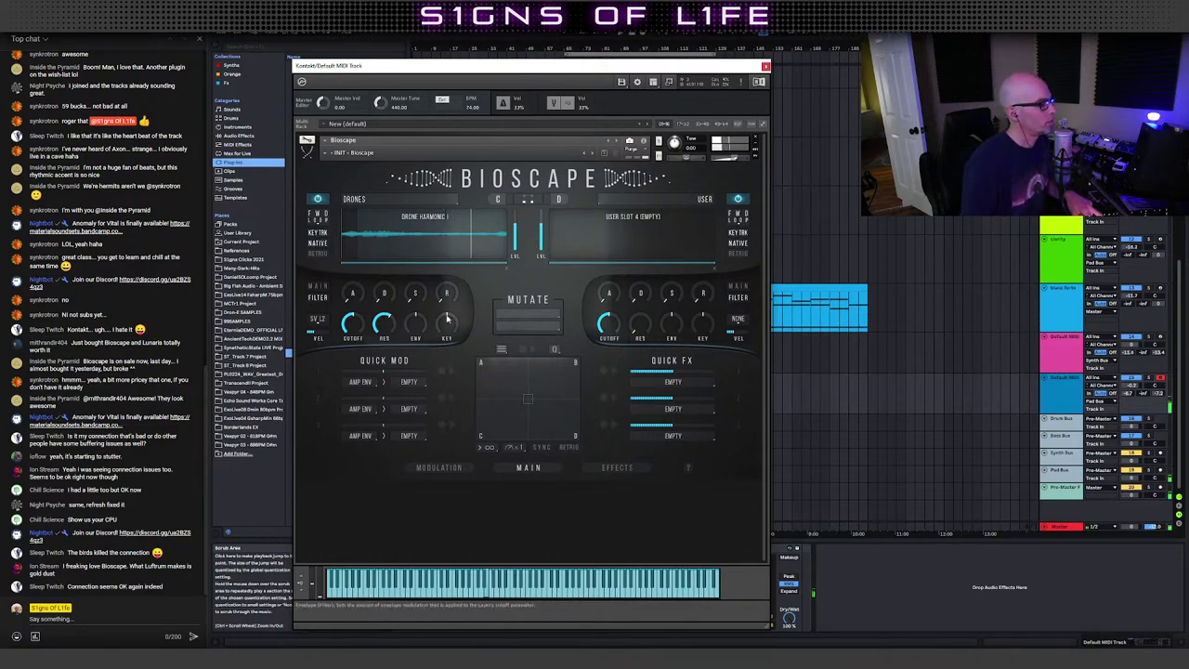
Step: Slow down LFO1's rate, enable sync for the LFOs, and return to the main page of layers C-D
{"action": "left_click", "coordinate": [438, 469]}
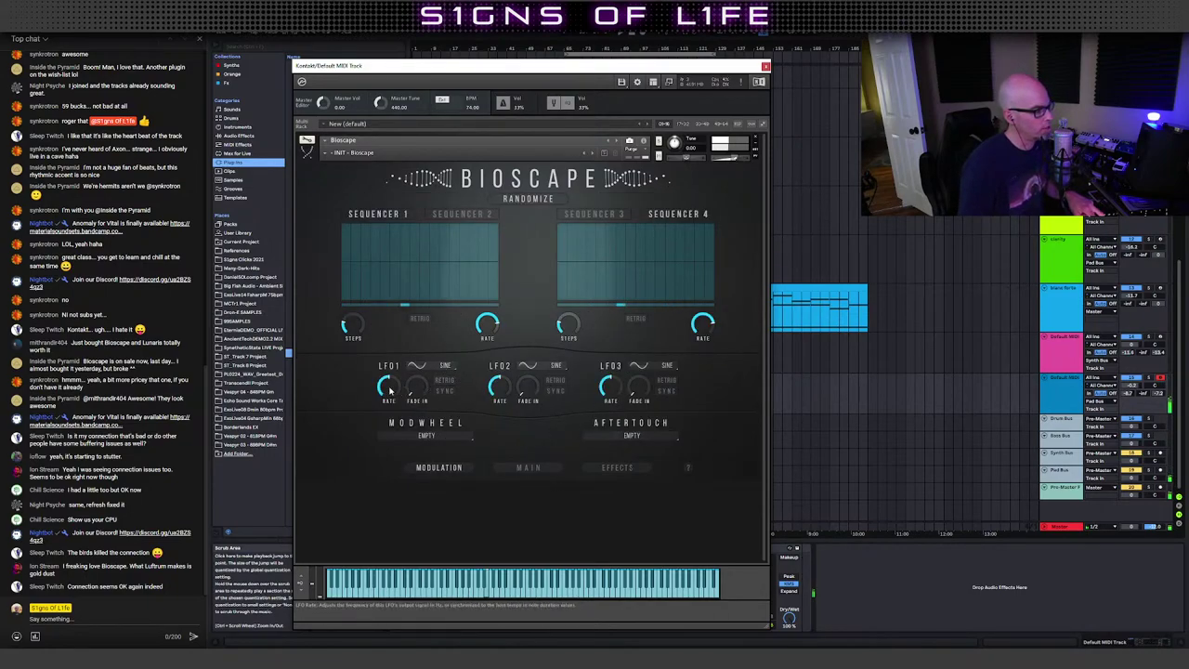
{"action": "left_click_drag", "start_coordinate": [389, 396], "coordinate": [388, 403]}
{"action": "left_click", "coordinate": [445, 391]}
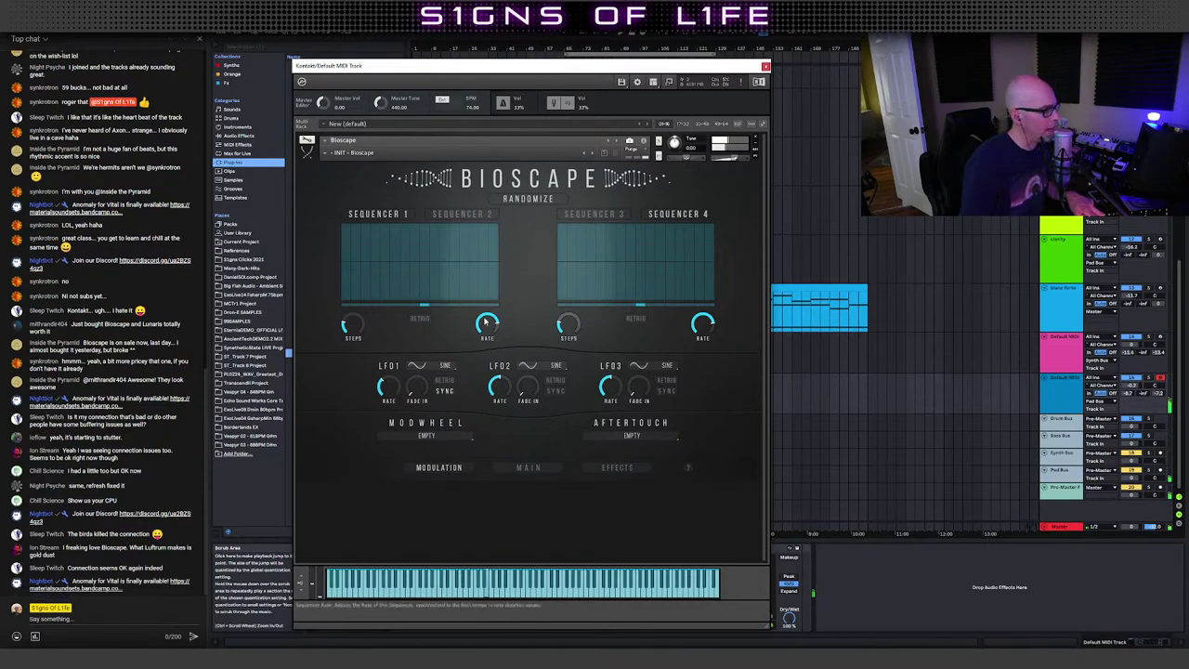
{"action": "left_click", "coordinate": [528, 467]}
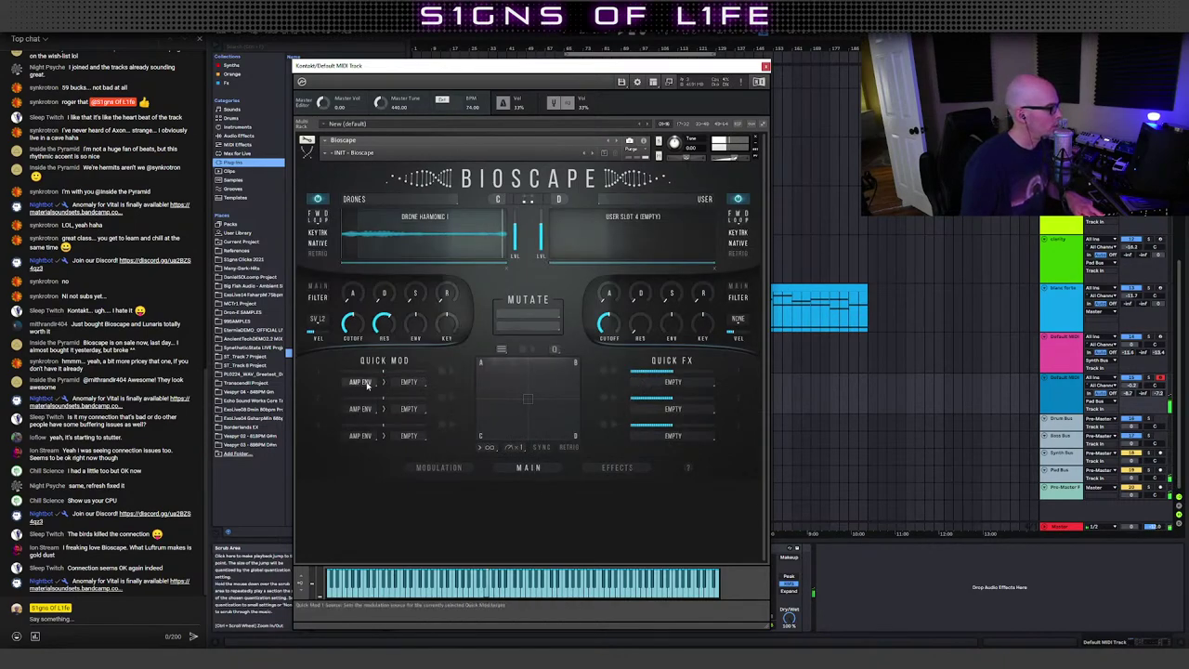
Step: Route LFO 1 to Cutoff A in the first Quick Mod slot and settle on a small positive modulation amount
{"action": "left_click", "coordinate": [362, 382]}
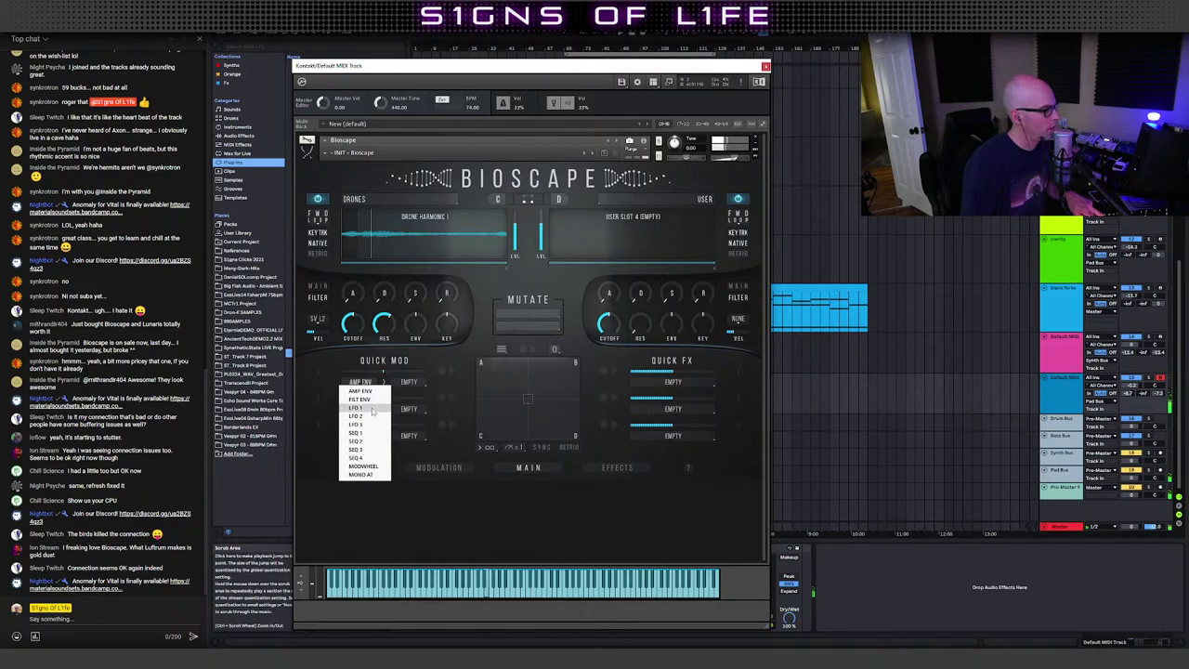
{"action": "left_click", "coordinate": [355, 406]}
{"action": "left_click", "coordinate": [409, 382]}
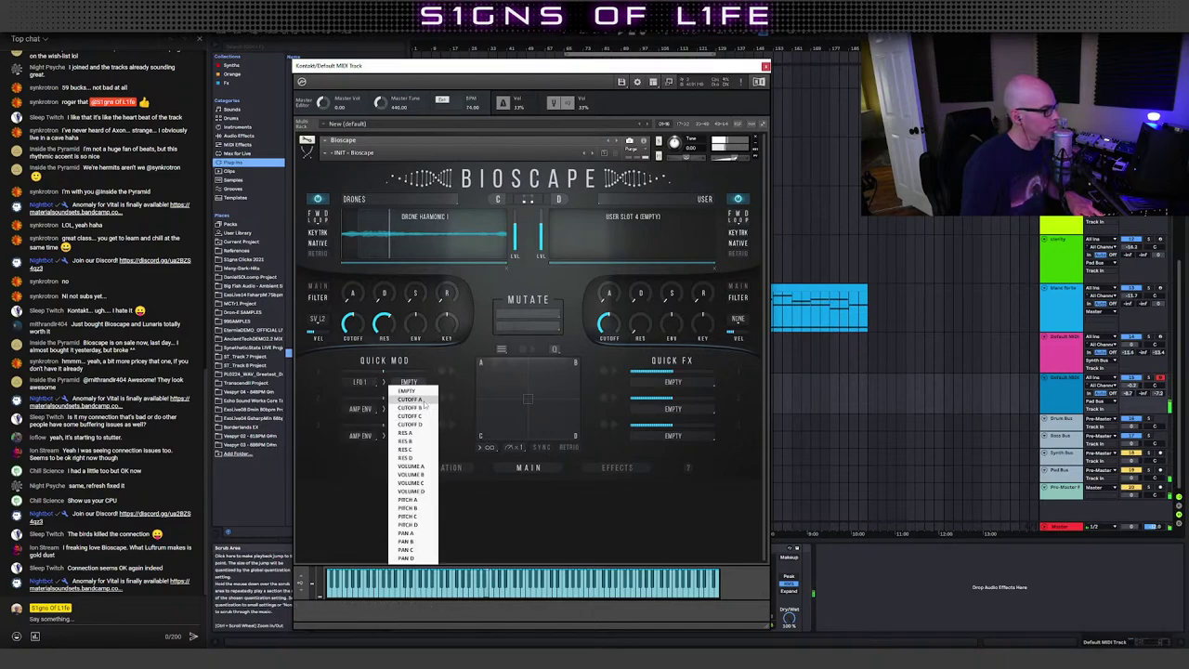
{"action": "left_click", "coordinate": [424, 402]}
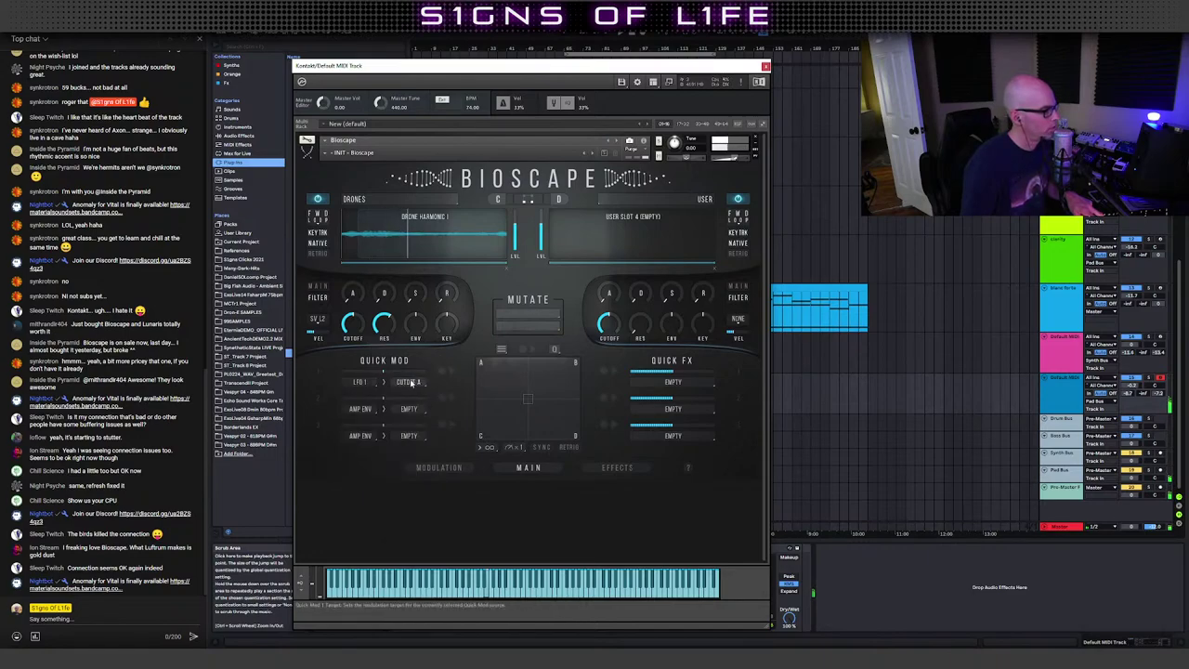
{"action": "left_click_drag", "start_coordinate": [378, 371], "coordinate": [424, 374]}
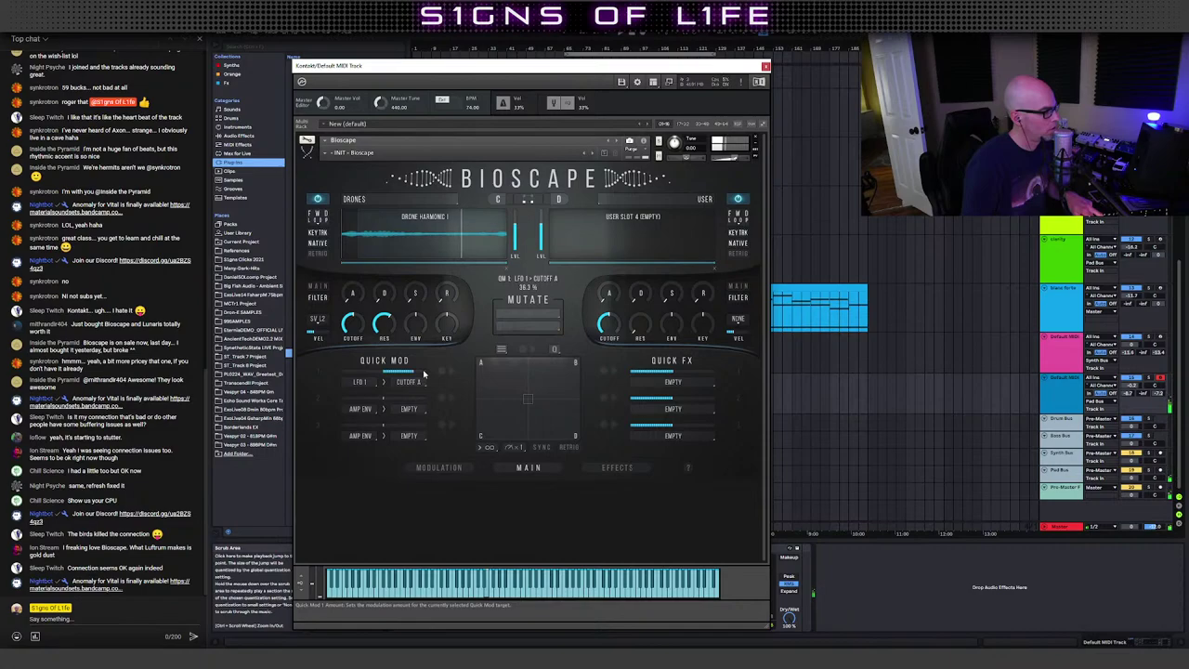
{"action": "left_click_drag", "start_coordinate": [424, 374], "coordinate": [389, 382]}
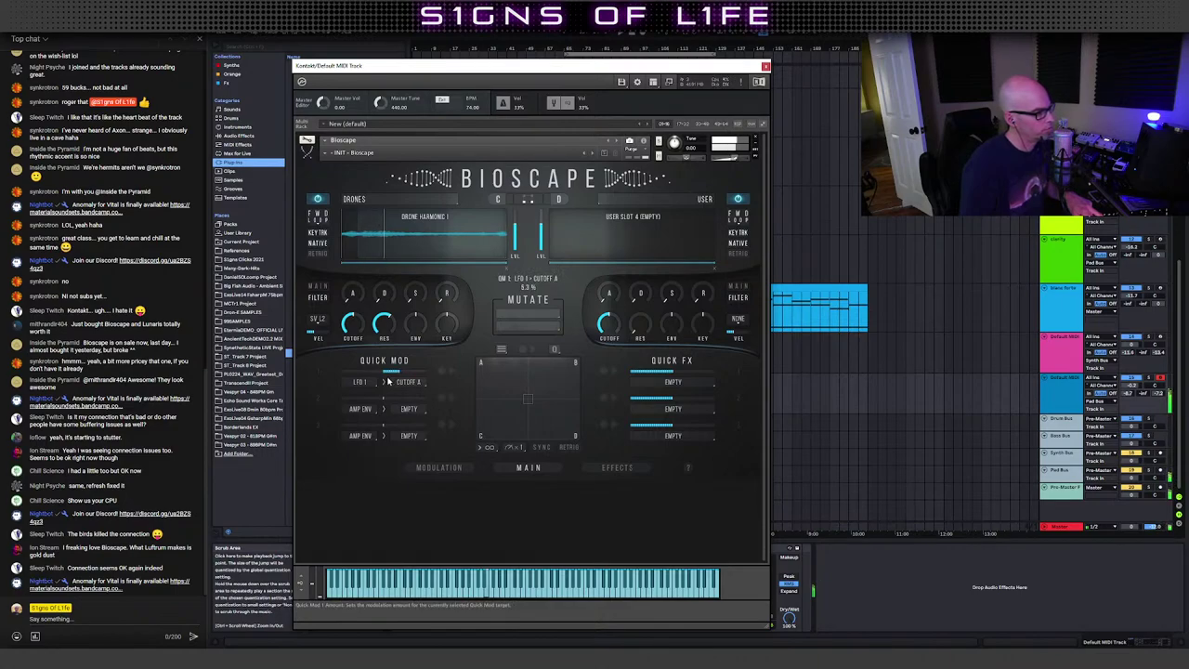
{"action": "left_click_drag", "start_coordinate": [388, 380], "coordinate": [390, 381]}
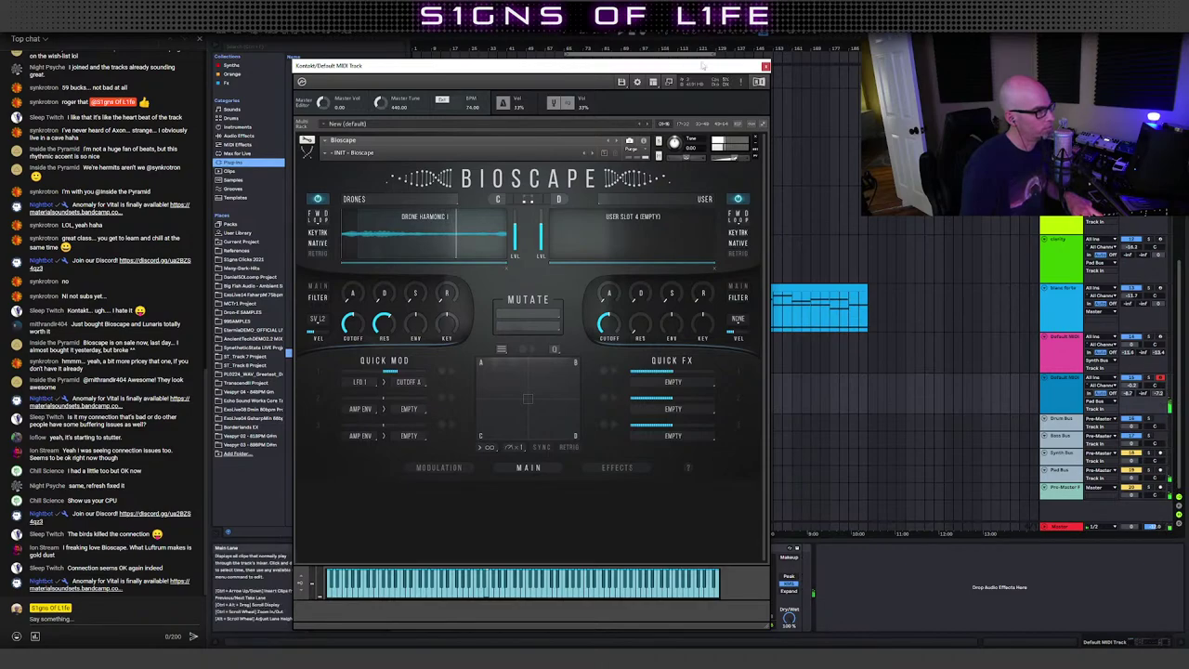
Step: Move the Kontakt window aside, place the insert marker at bar 65 to replay from there, and bring the window back
{"action": "left_click_drag", "start_coordinate": [650, 65], "coordinate": [388, 144]}
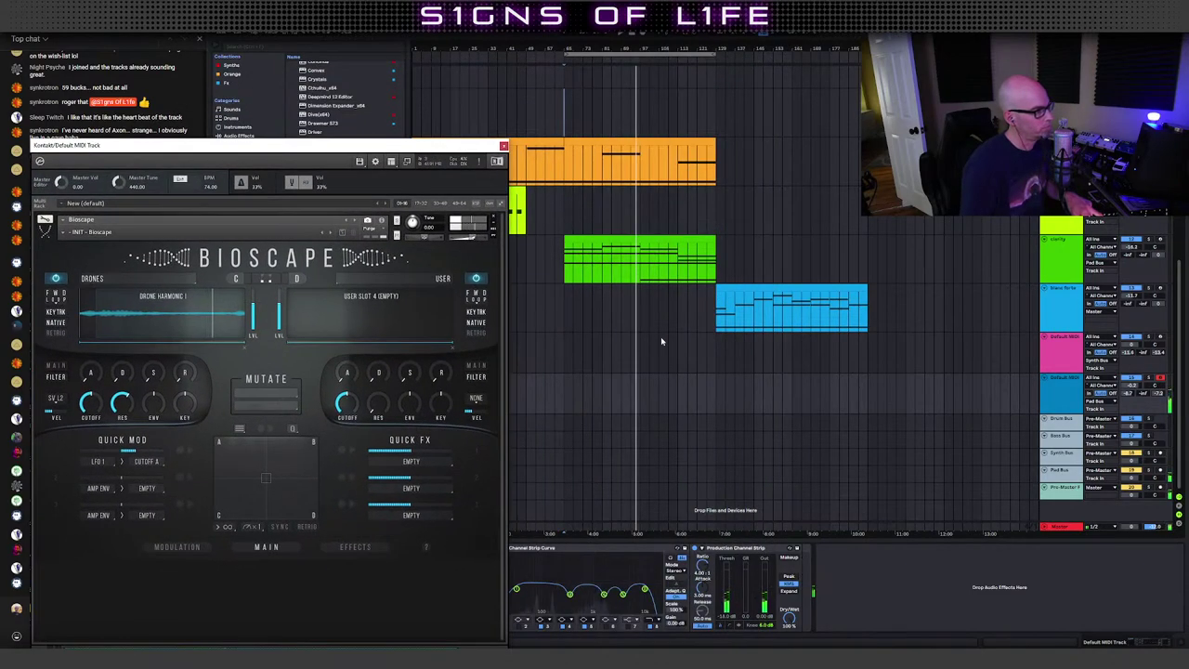
{"action": "left_click", "coordinate": [564, 384]}
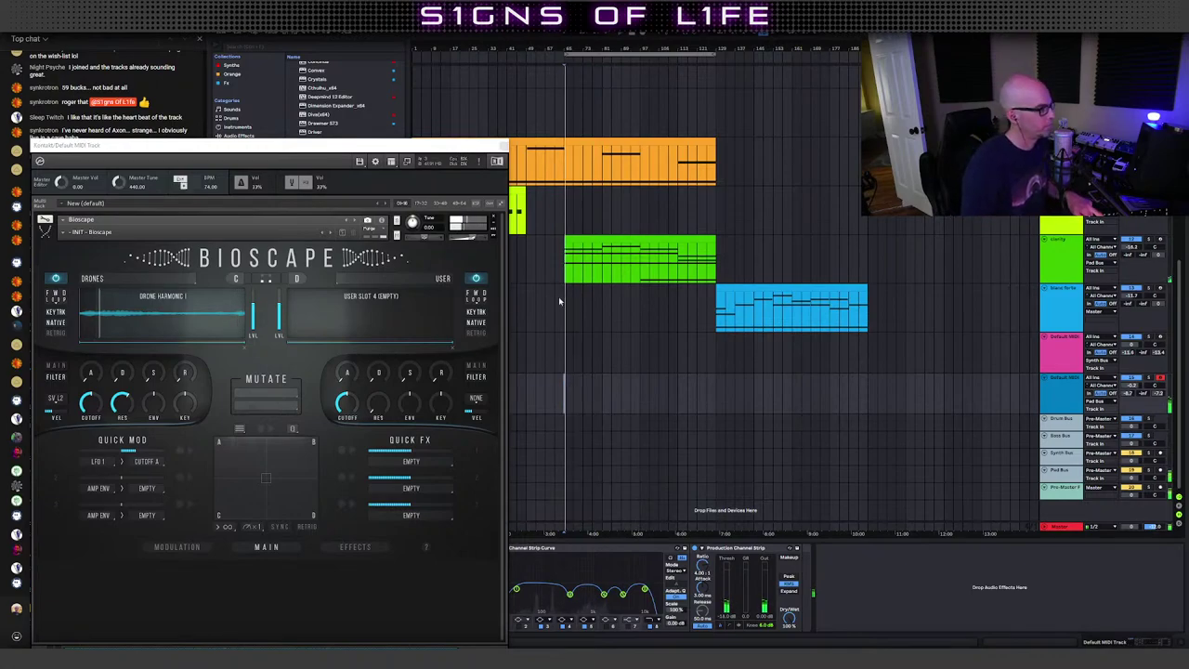
{"action": "left_click_drag", "start_coordinate": [341, 166], "coordinate": [729, 110]}
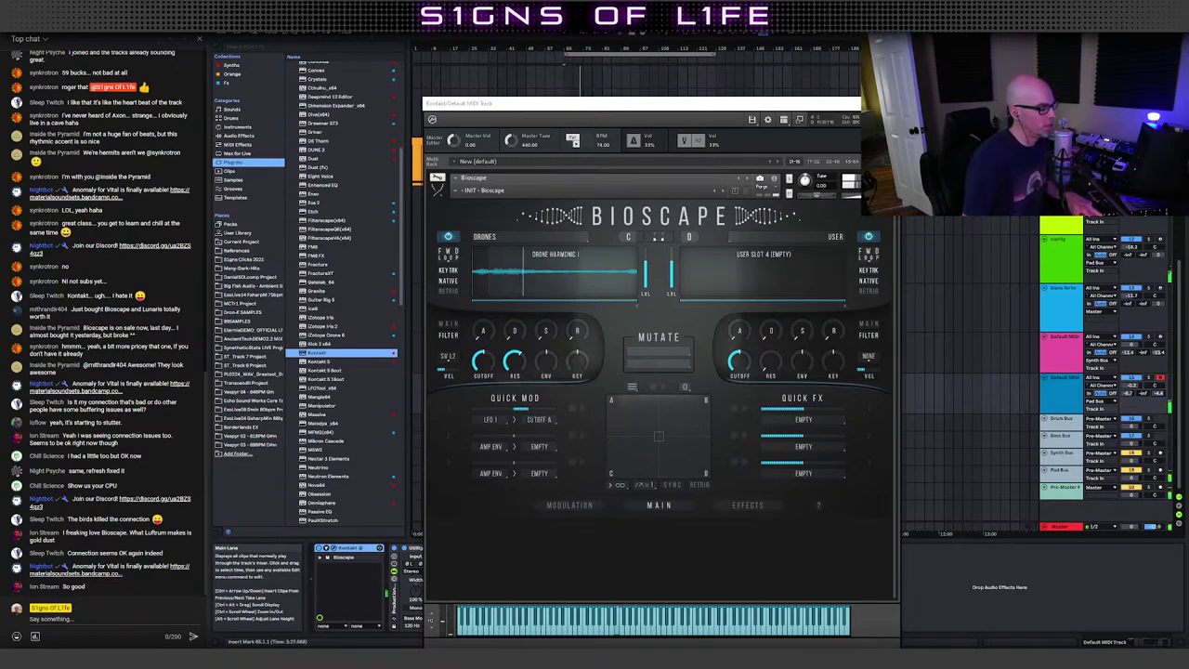
Step: Switch to the lesson notes, review the Ambient Tools and Bringing It All Together points, and return to Kontakt
{"action": "key", "text": "alt+Tab"}
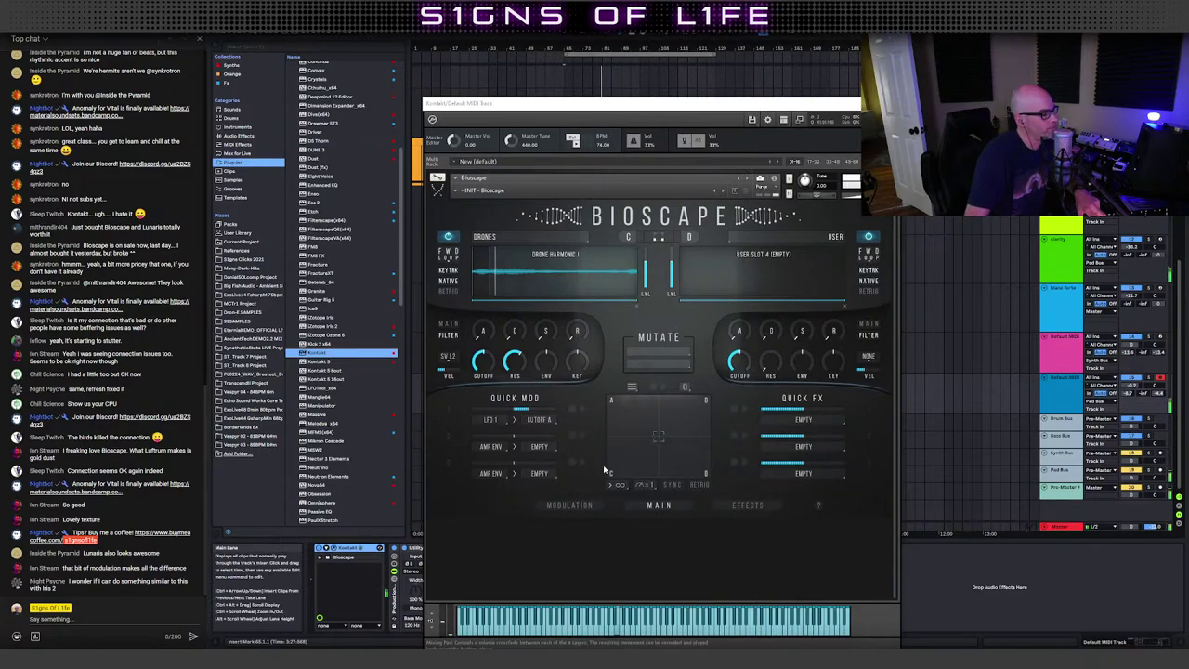
{"action": "left_click", "coordinate": [565, 658]}
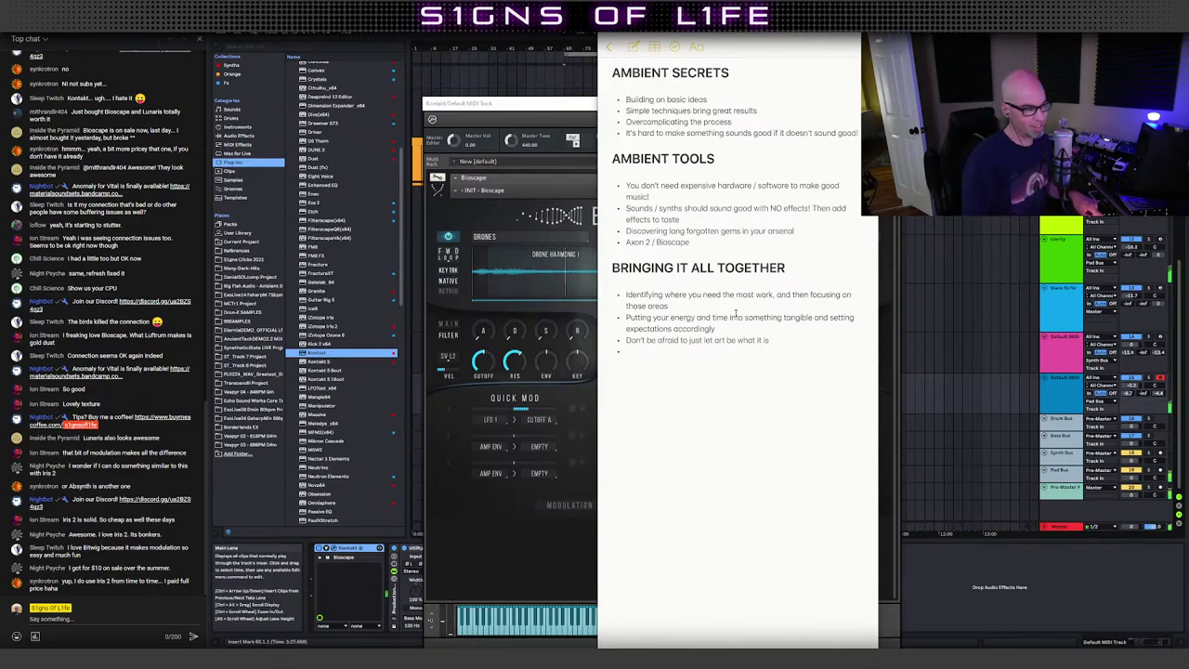
{"action": "left_click", "coordinate": [521, 105]}
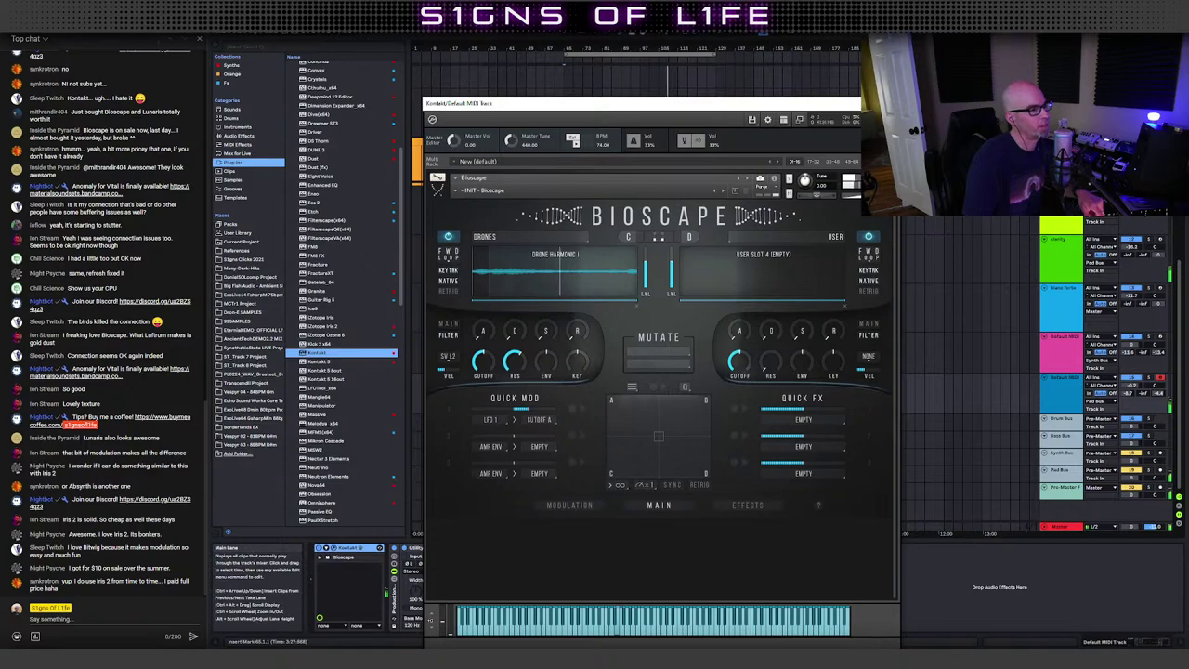
Step: Close the Kontakt window and save the Live Set as a new version named ExoLive07 Emin 74bpm v1.4.1 EM.als
{"action": "left_click", "coordinate": [890, 103]}
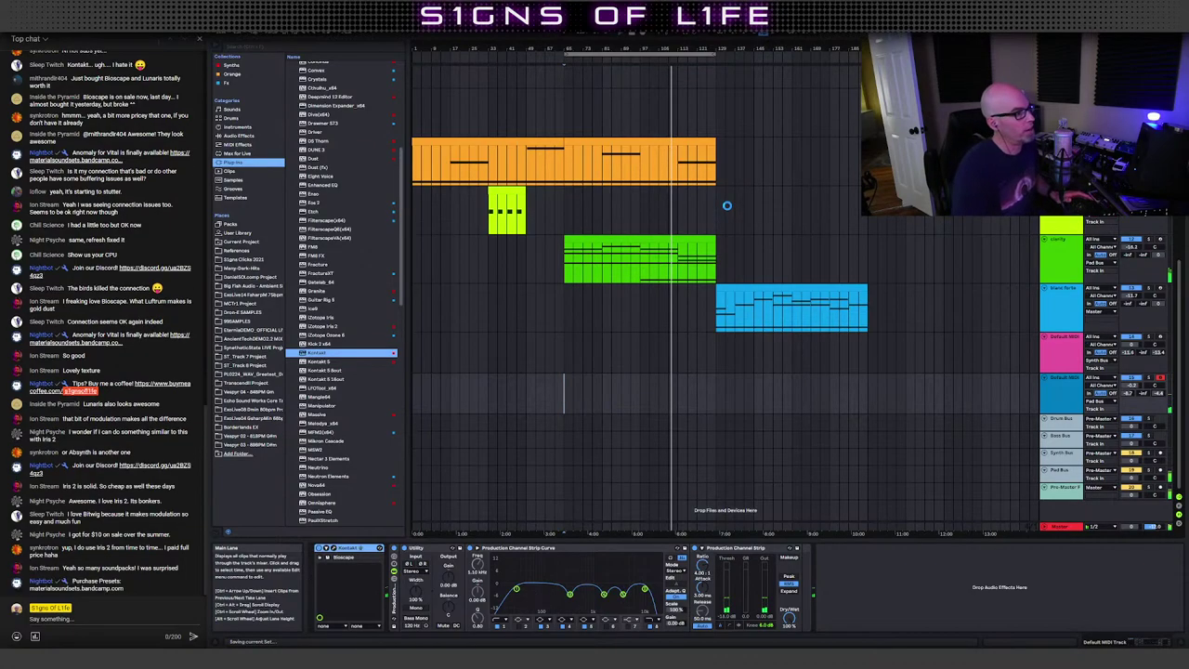
{"action": "left_click", "coordinate": [697, 351]}
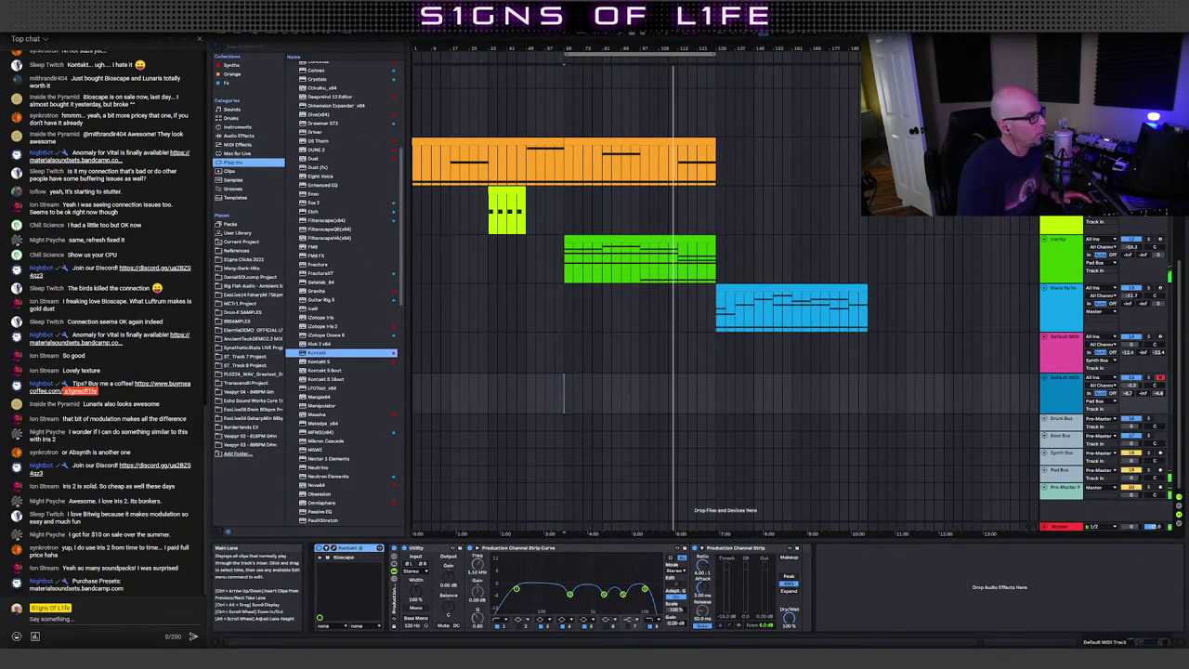
{"action": "left_click", "coordinate": [221, 26]}
{"action": "left_click", "coordinate": [243, 110]}
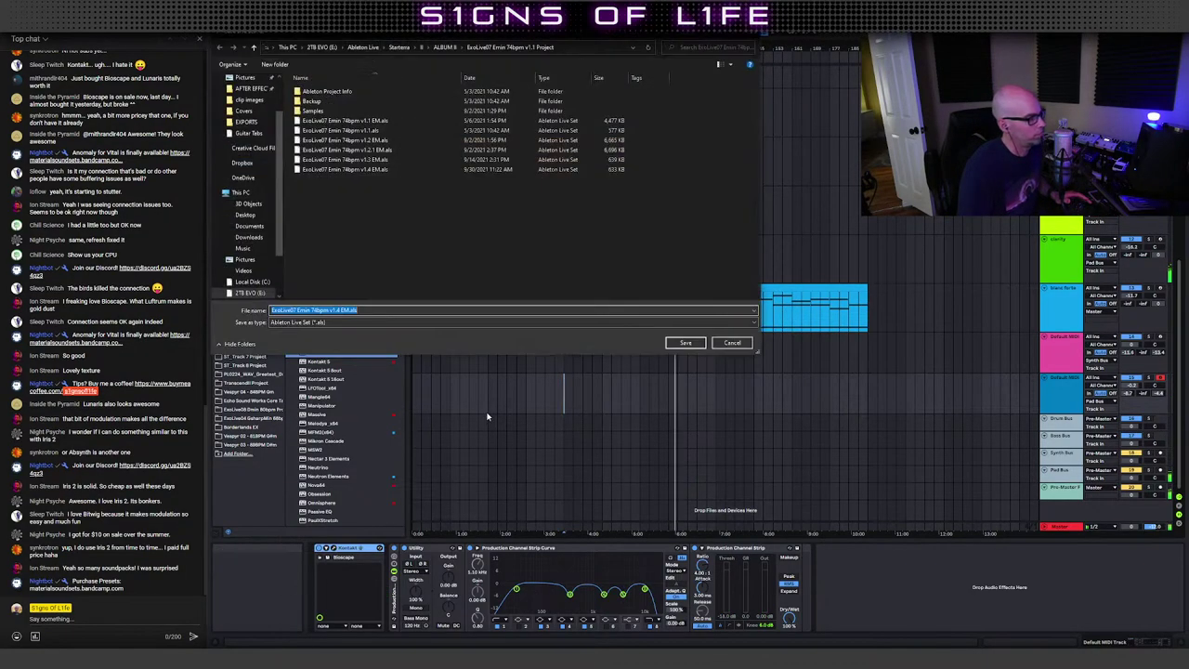
{"action": "left_click", "coordinate": [343, 310]}
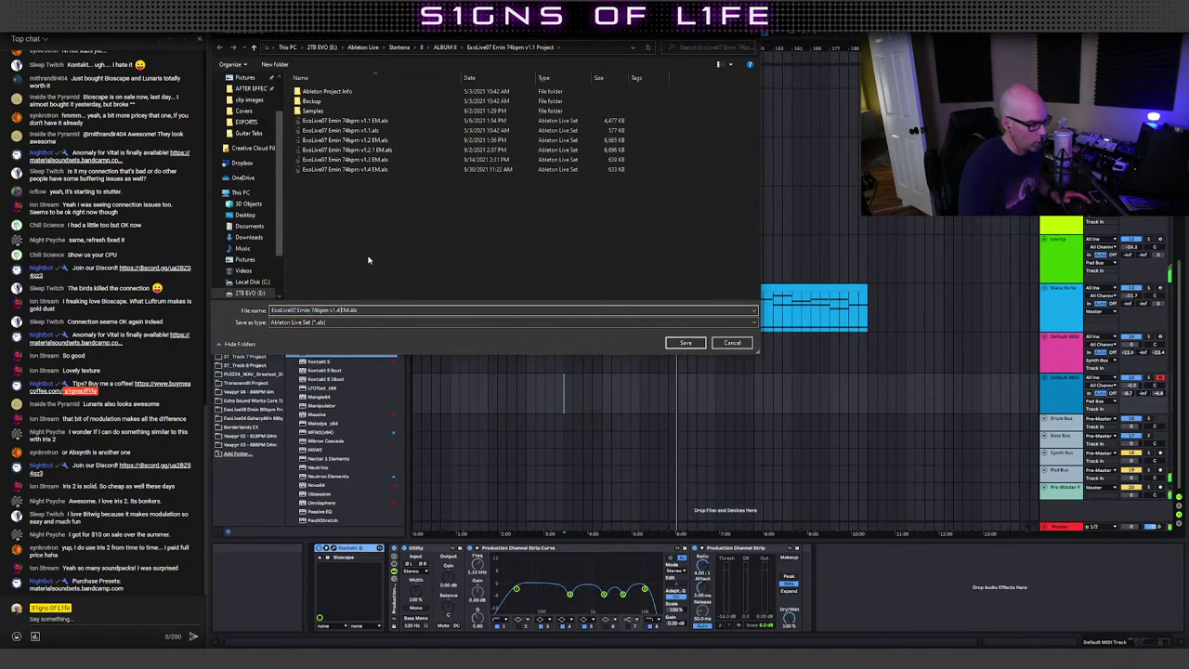
{"action": "key", "text": "BackSpace"}
{"action": "type", "text": "5.1 b"}
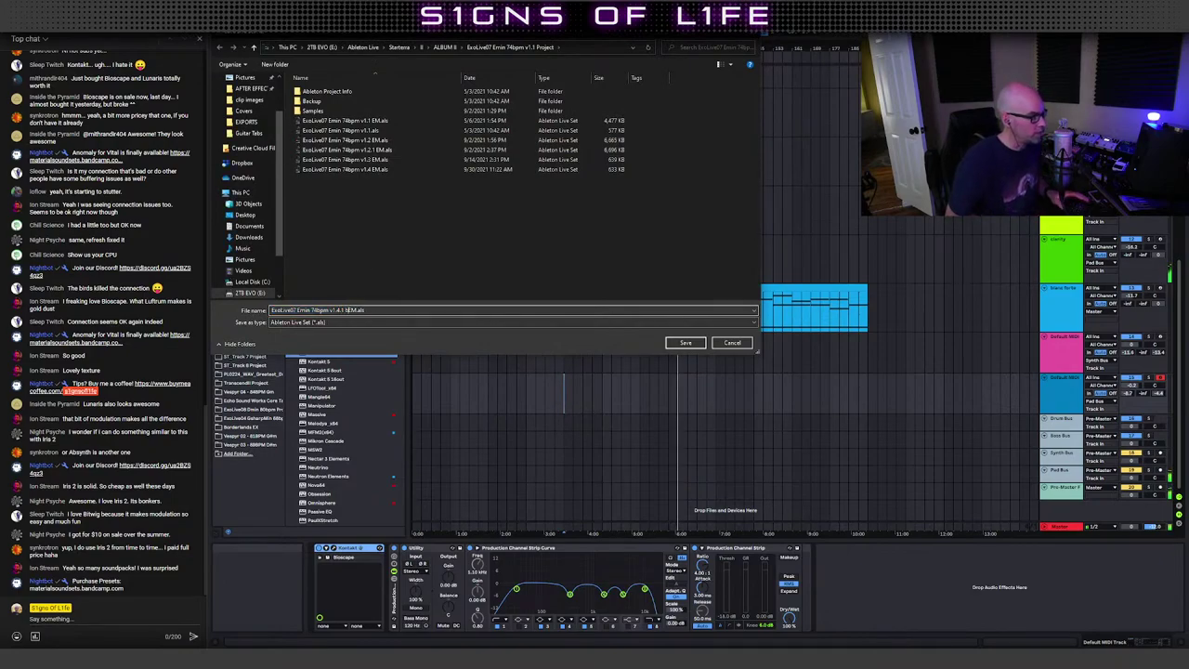
{"action": "key", "text": "Return"}
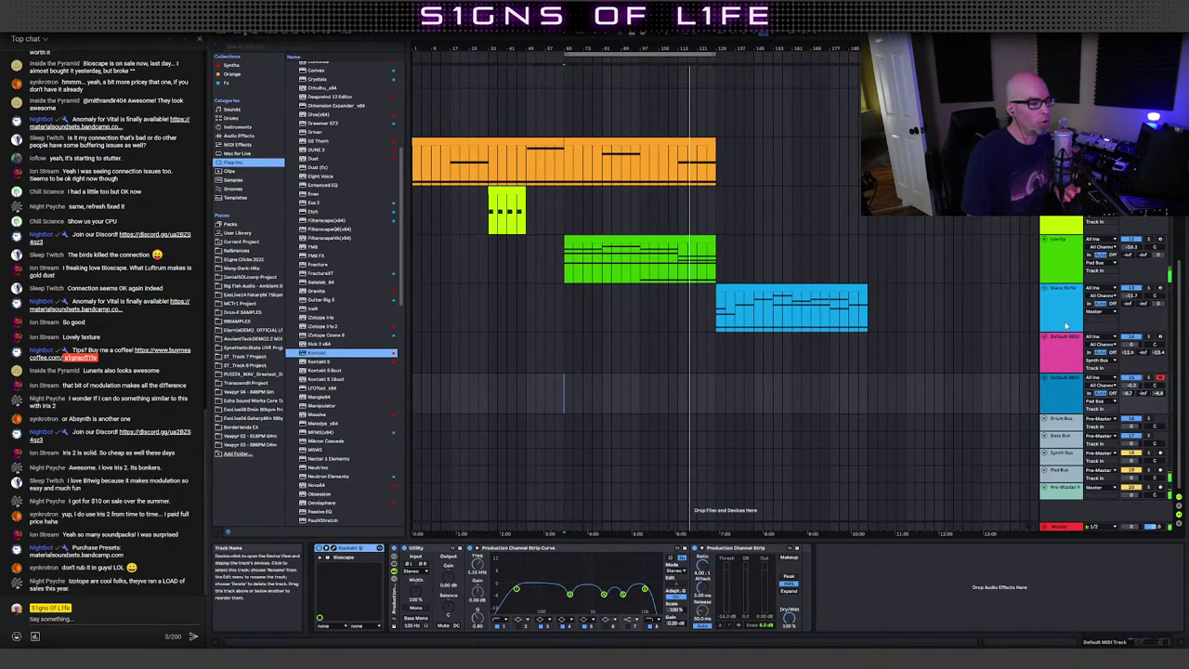
Step: Arm the pink Hydrasynth MIDI track for recording and disarm the blue Kontakt track below it
{"action": "left_click", "coordinate": [1159, 343]}
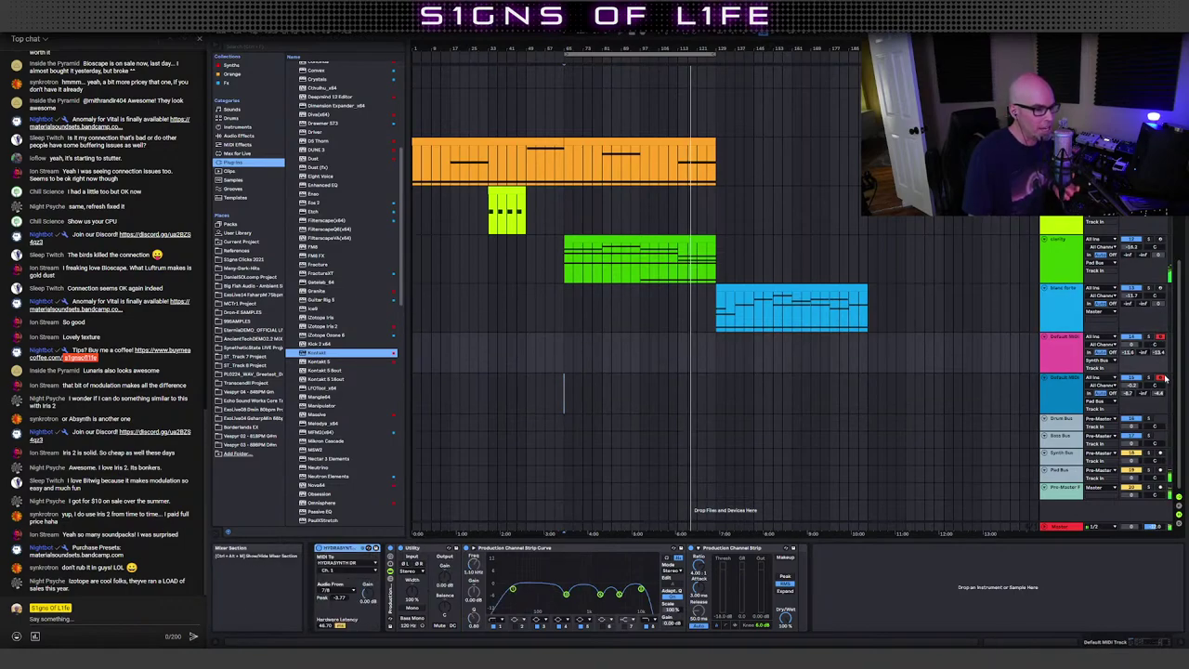
{"action": "left_click", "coordinate": [1159, 377]}
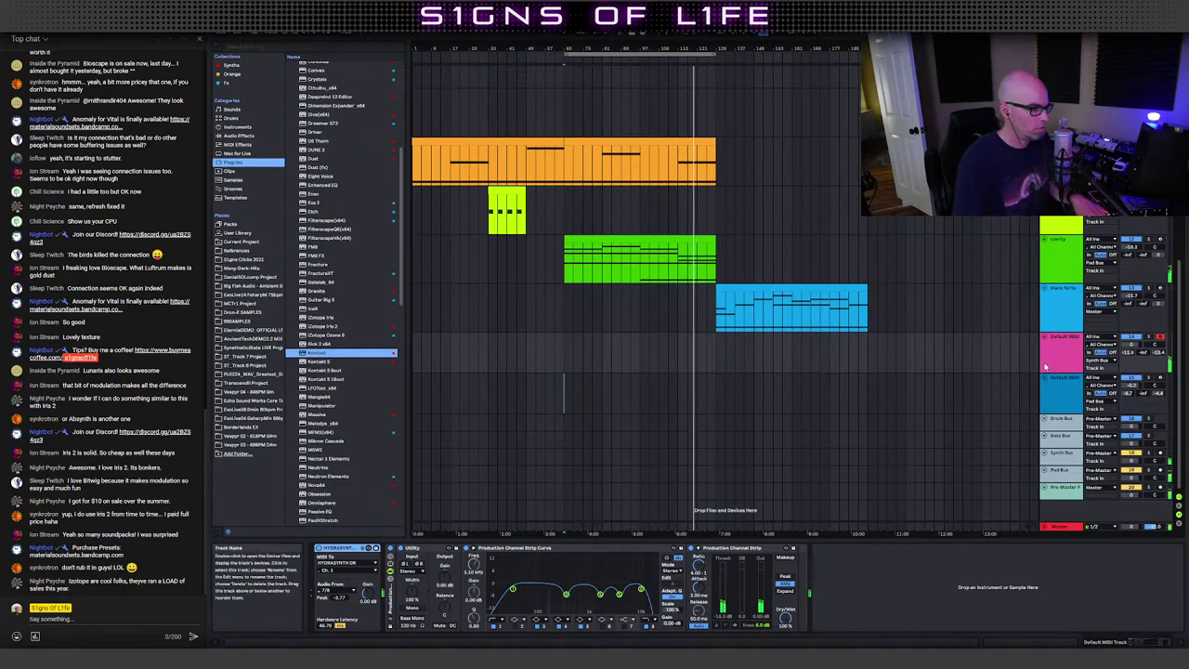
Step: Review the Bringing It All Together section of the lesson notes and look over the tracks in the arrangement
{"action": "key", "text": "super+Tab"}
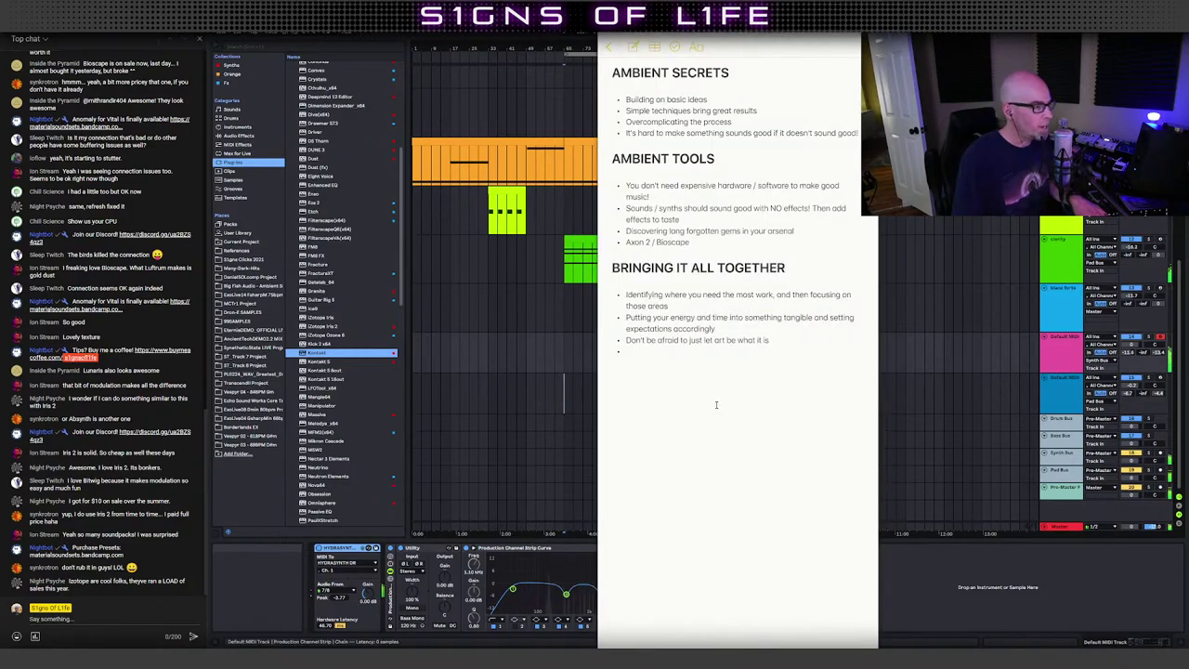
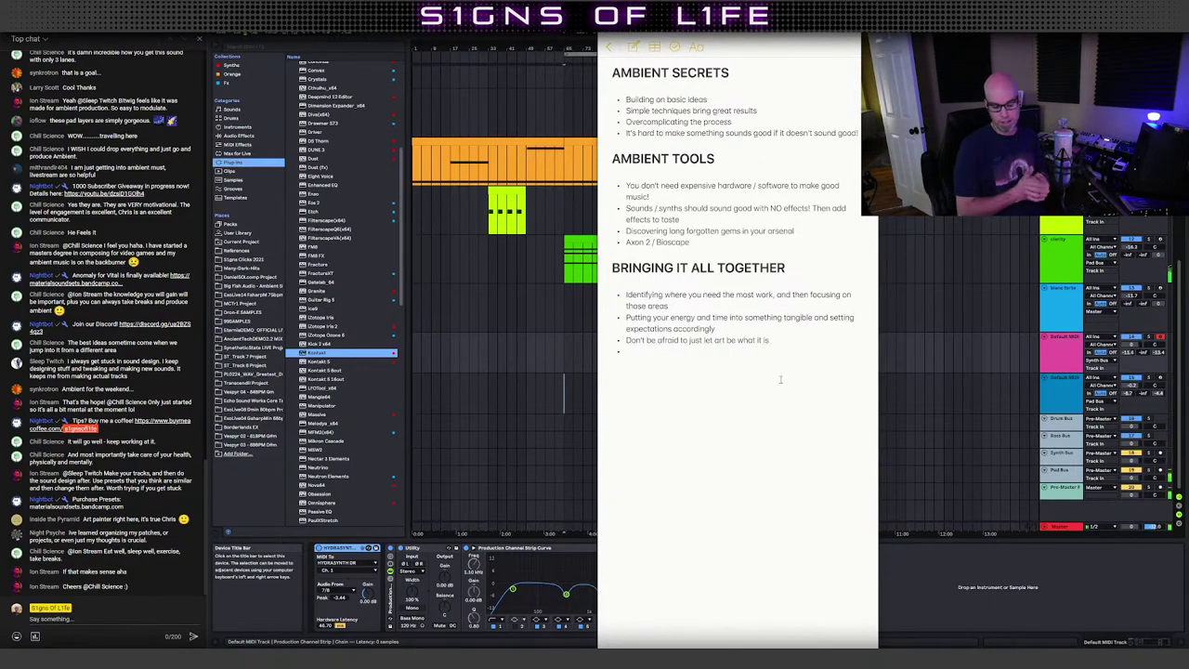
{"action": "left_click", "coordinate": [824, 9]}
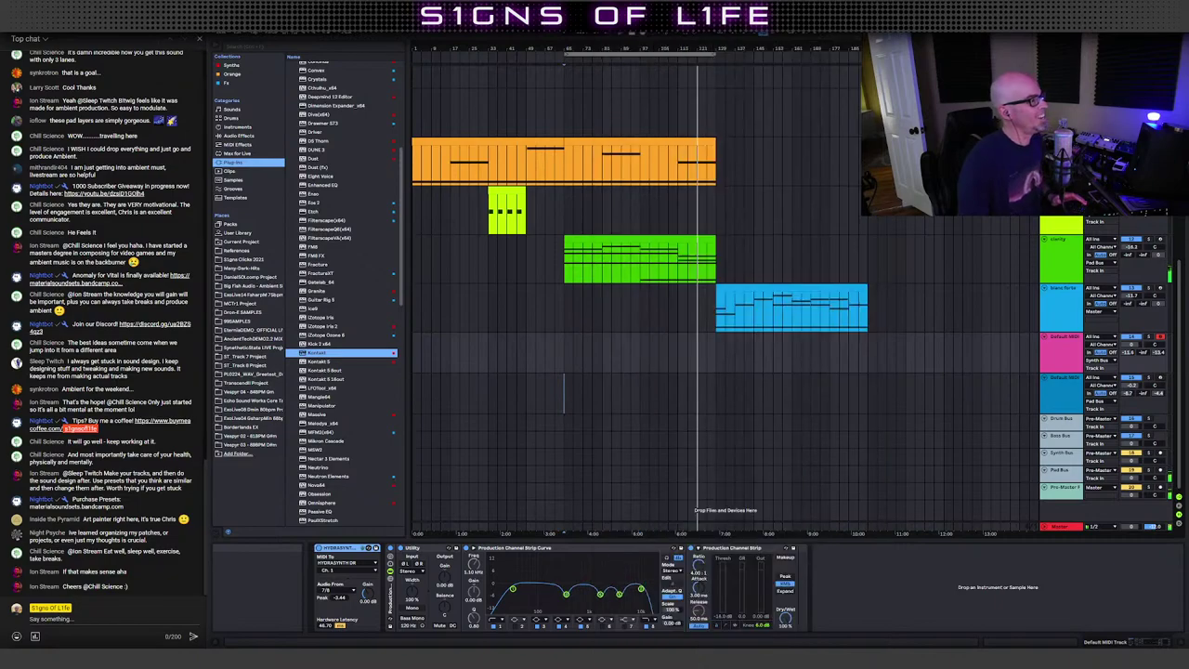
{"action": "scroll", "coordinate": [851, 361], "scroll_direction": "up", "scroll_amount": 10}
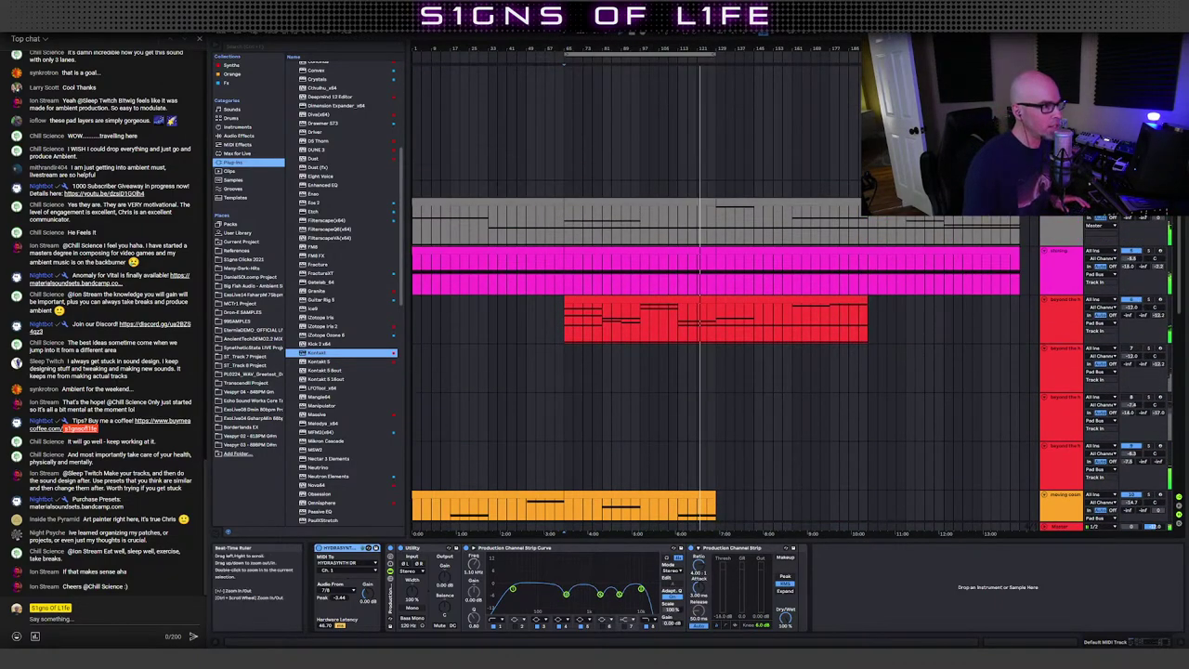
{"action": "scroll", "coordinate": [1089, 395], "scroll_direction": "down", "scroll_amount": 8}
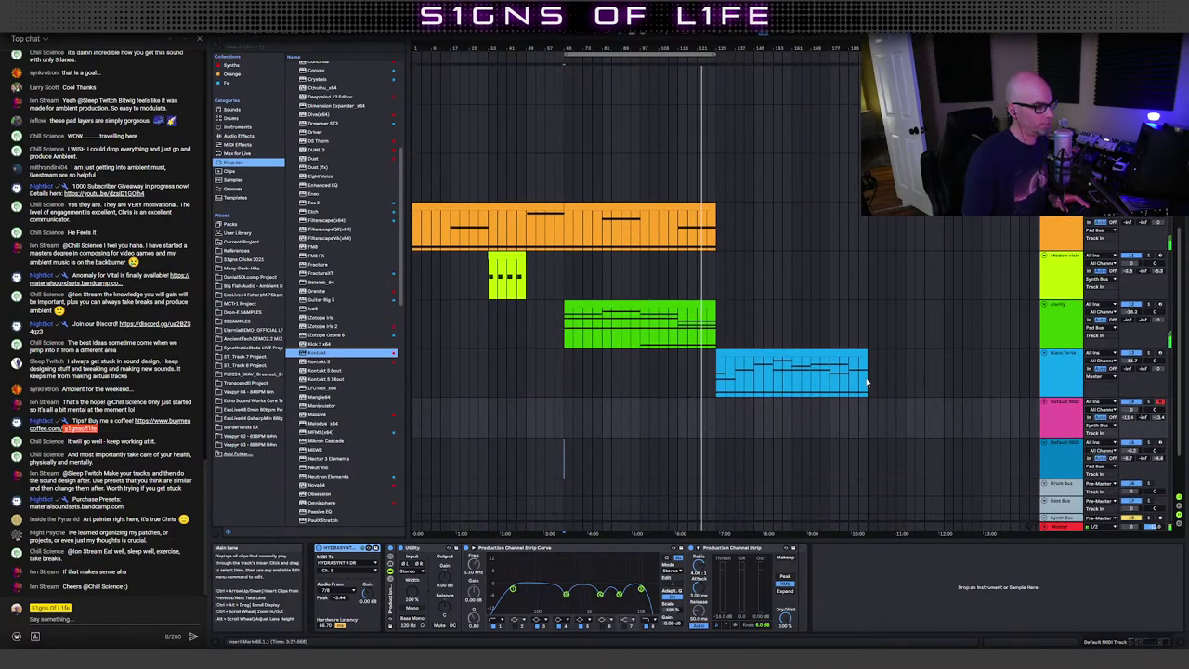
Step: Select the armed Hydrasynth track and turn its return sends, including C-ValhallaRoom, down to -inf
{"action": "left_click", "coordinate": [1082, 392]}
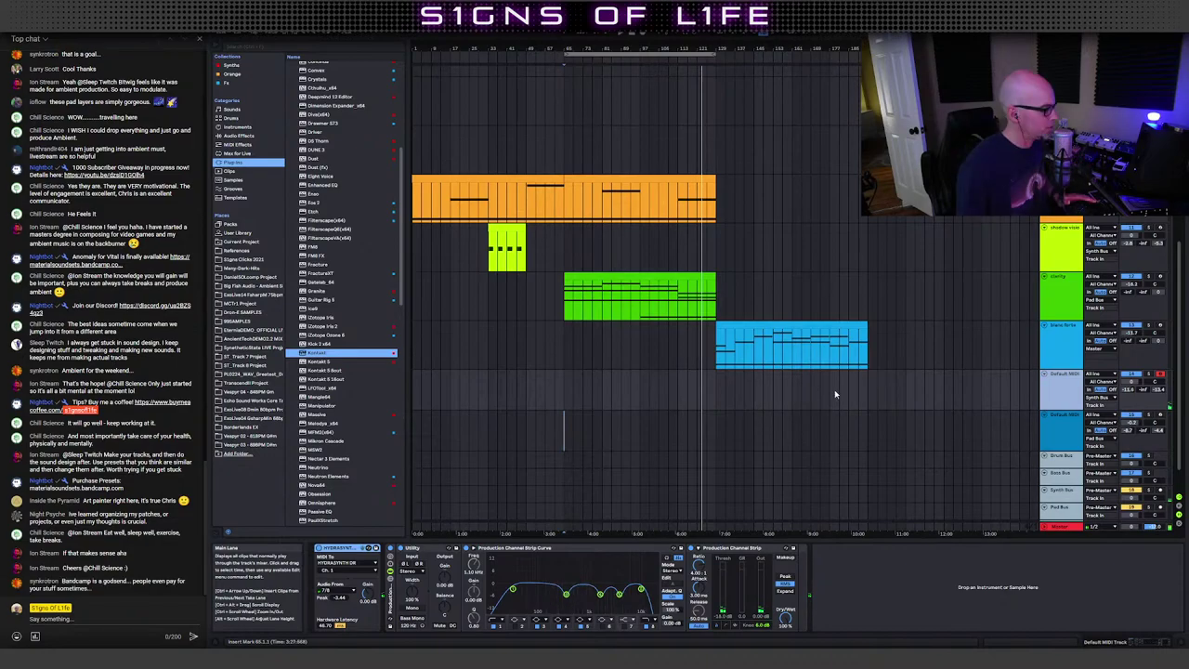
{"action": "left_click", "coordinate": [1108, 422]}
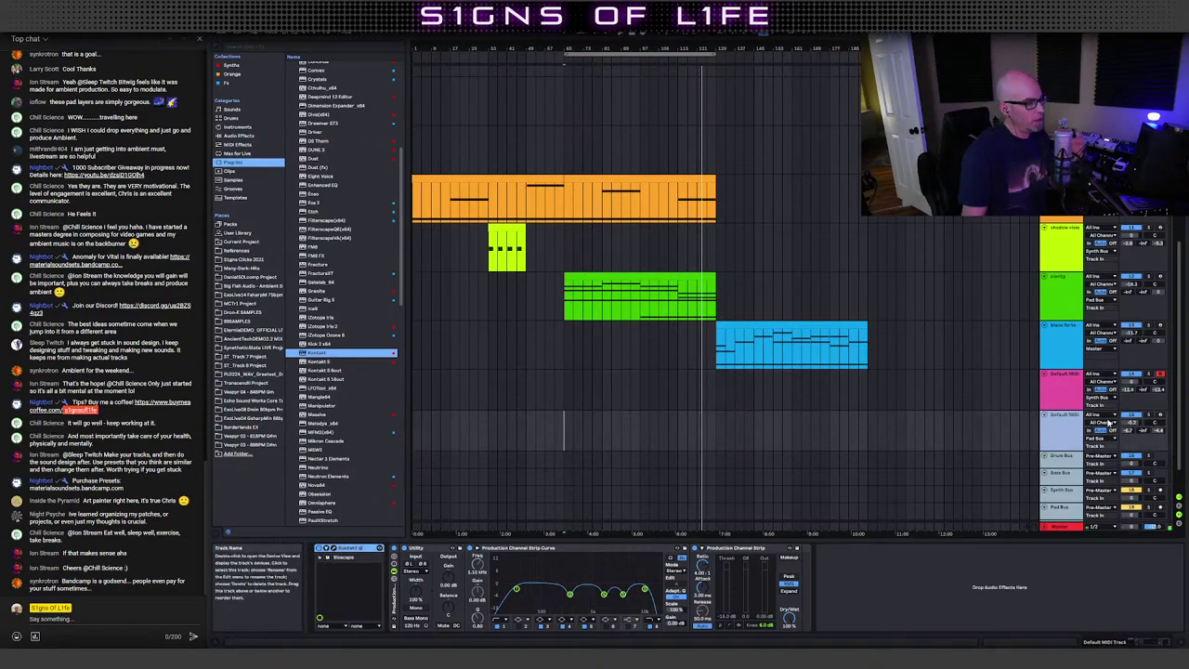
{"action": "left_click", "coordinate": [1107, 405]}
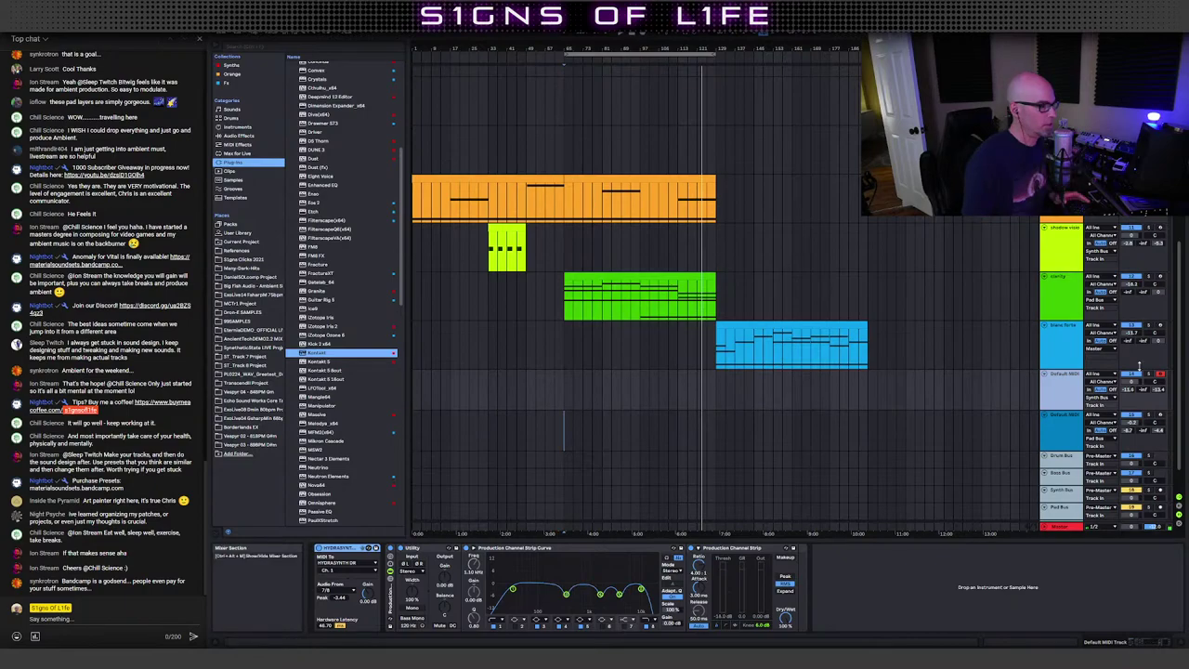
{"action": "double_click", "coordinate": [1129, 389]}
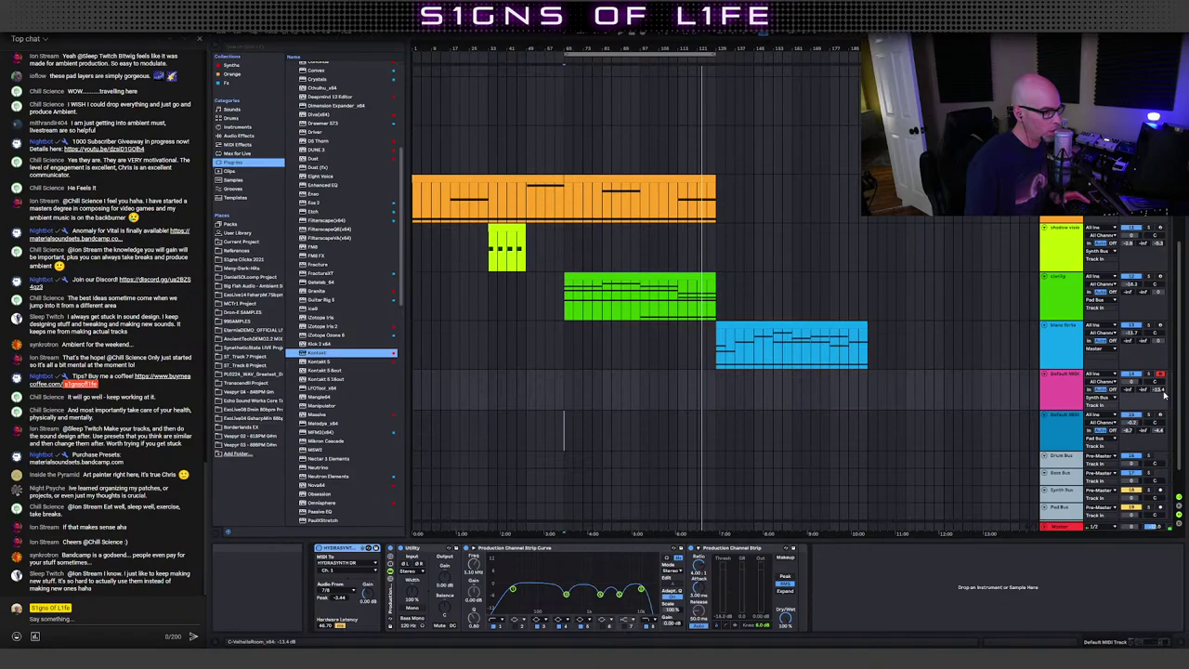
Step: Load HYDRASYNTH v2.adv from the Synths collection onto the Hydrasynth track and append PEDALBOARD CHAIN from the Fx collection to its device chain
{"action": "left_click", "coordinate": [228, 65]}
{"action": "left_click", "coordinate": [351, 118]}
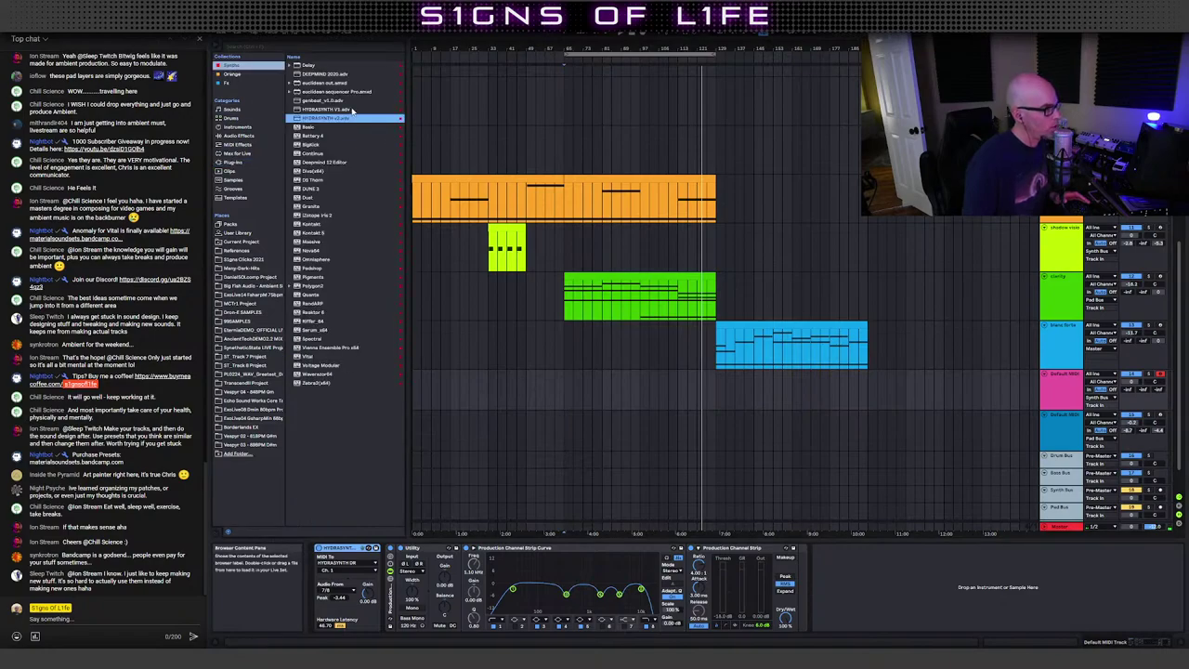
{"action": "left_click_drag", "start_coordinate": [339, 119], "coordinate": [885, 595]}
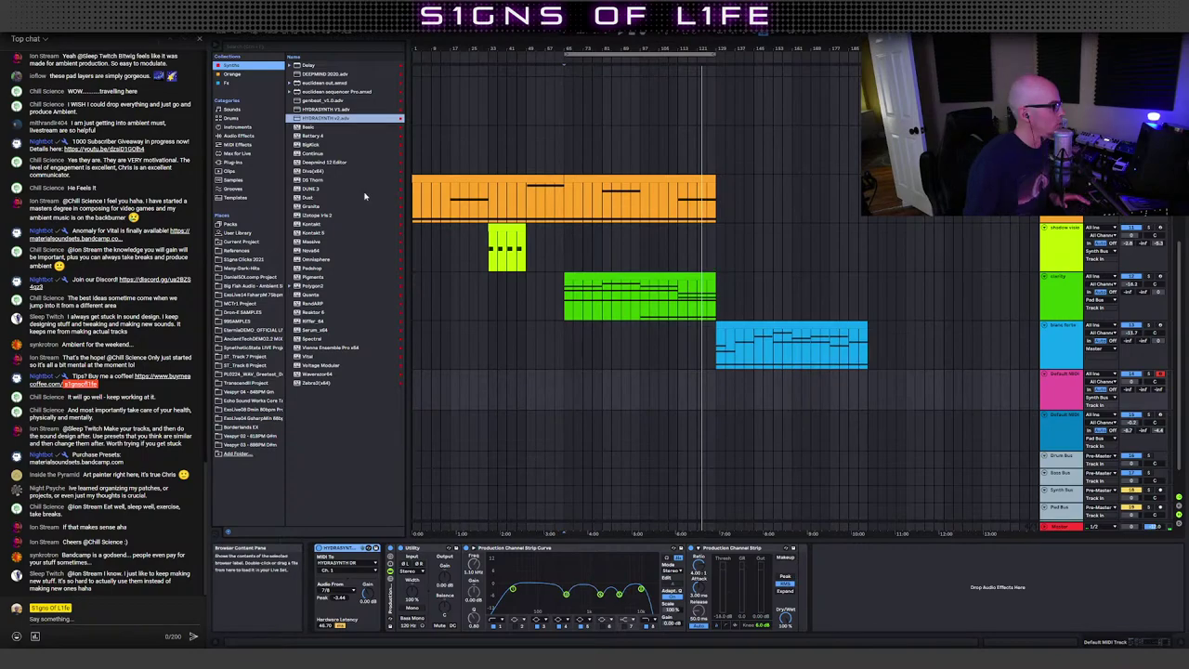
{"action": "left_click", "coordinate": [227, 83]}
{"action": "left_click_drag", "start_coordinate": [331, 136], "coordinate": [880, 612]}
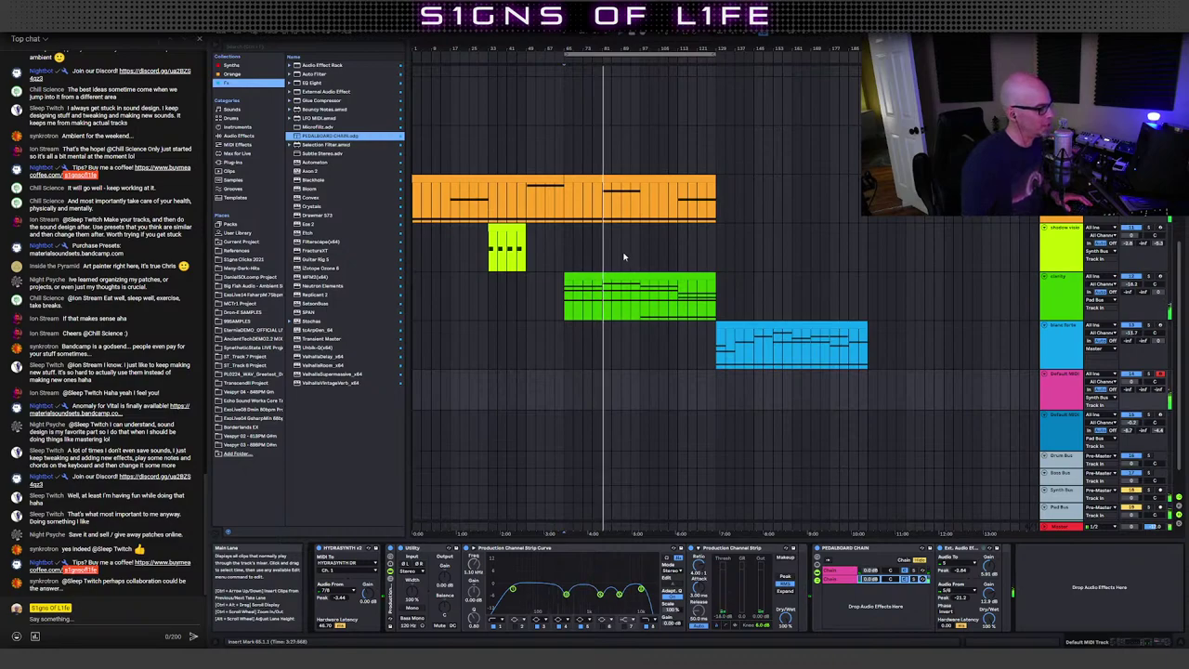
Step: Save the current Live Set
{"action": "left_click", "coordinate": [216, 18]}
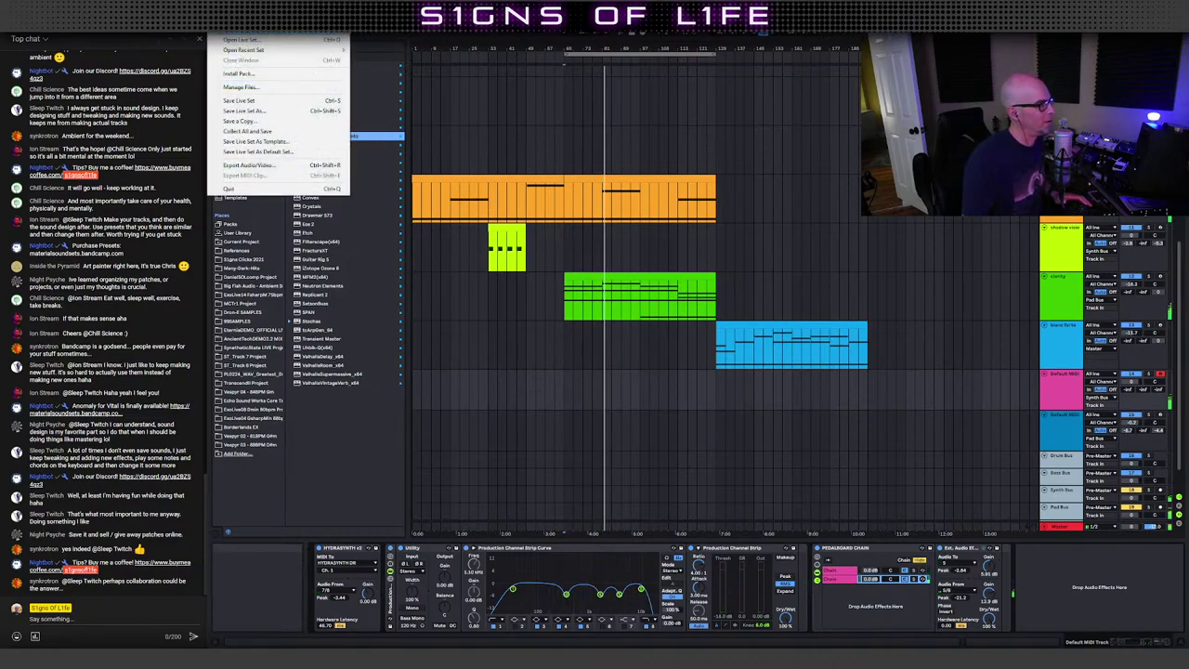
{"action": "left_click", "coordinate": [239, 100]}
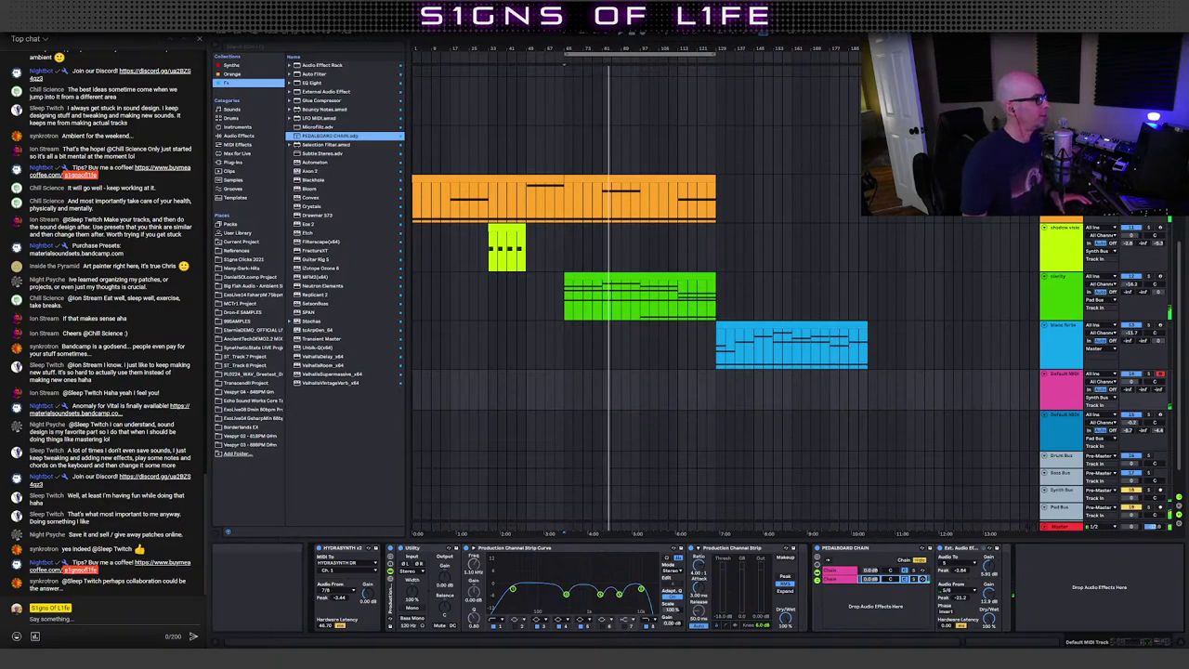
Step: Try to open ASCIII_T2 v1.1.als from the ASCIII_T2 Project folder in ALBUM II
{"action": "left_click", "coordinate": [227, 33]}
{"action": "left_click", "coordinate": [239, 41]}
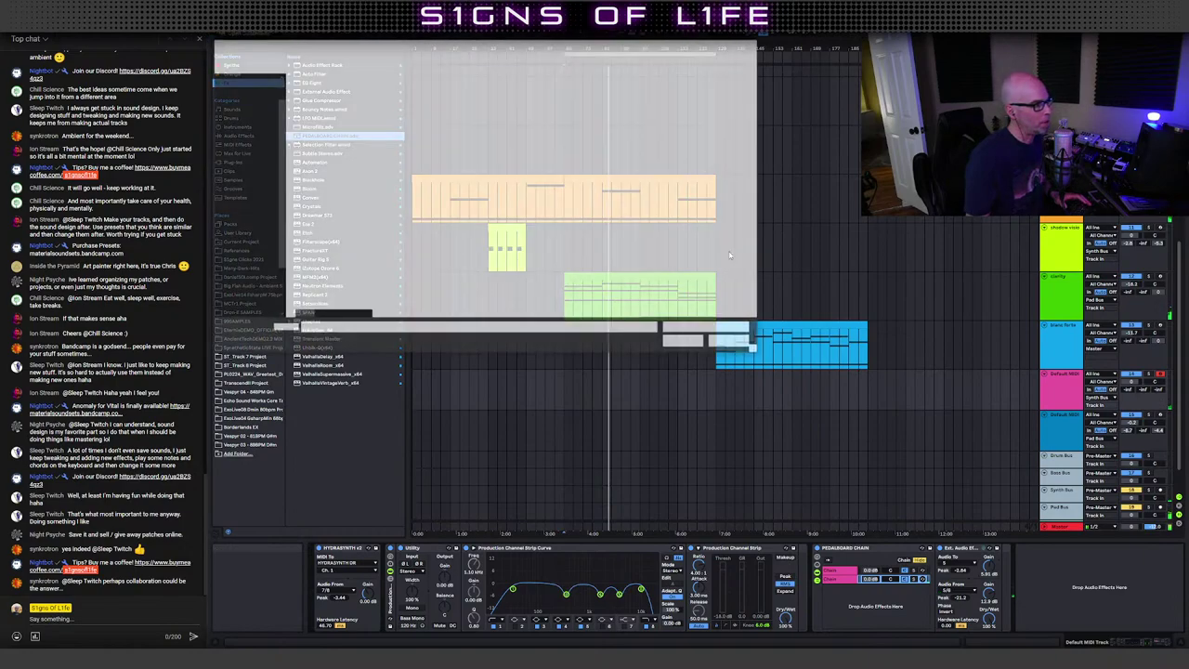
{"action": "left_click", "coordinate": [444, 46]}
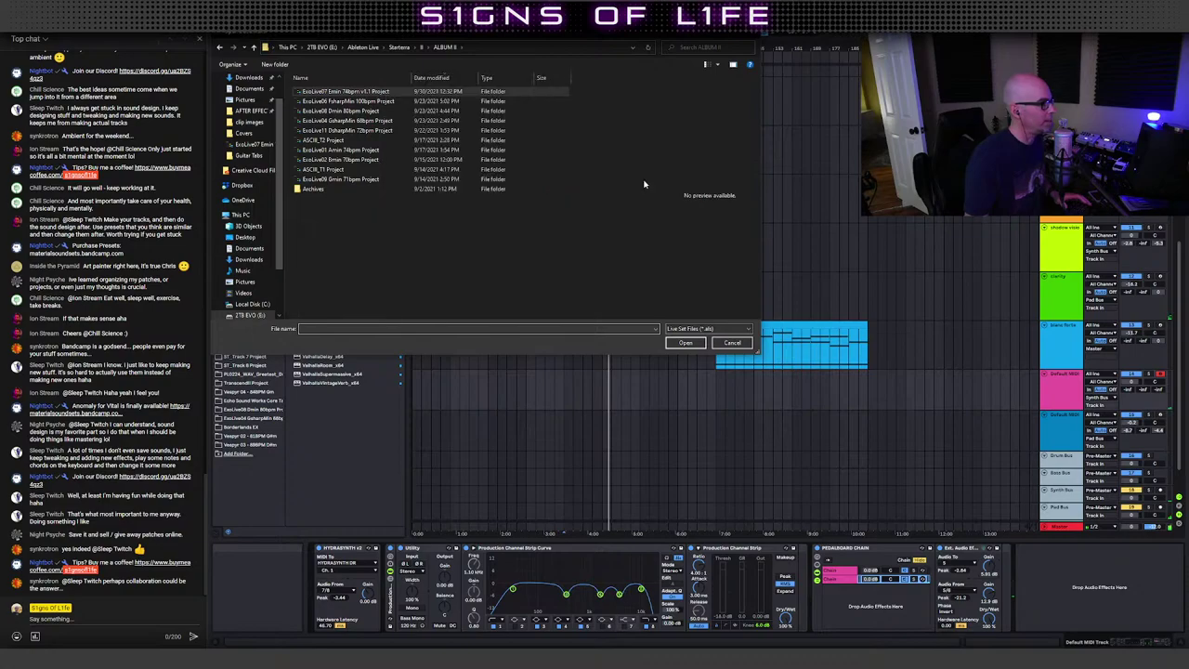
{"action": "double_click", "coordinate": [341, 141]}
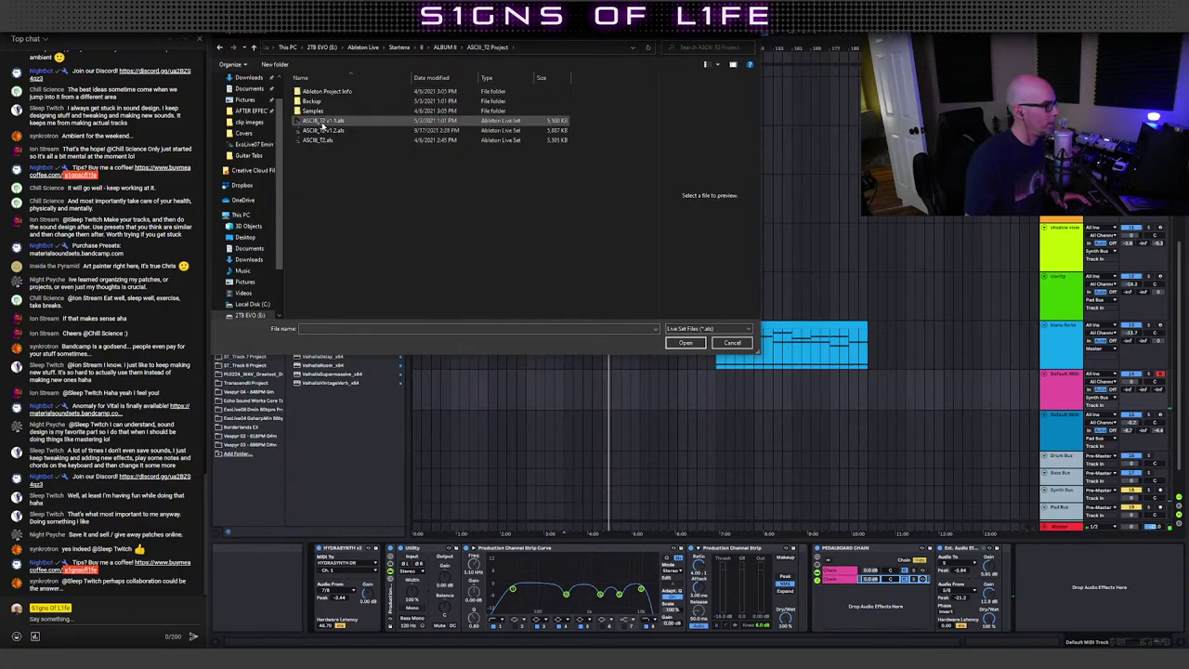
{"action": "double_click", "coordinate": [321, 122]}
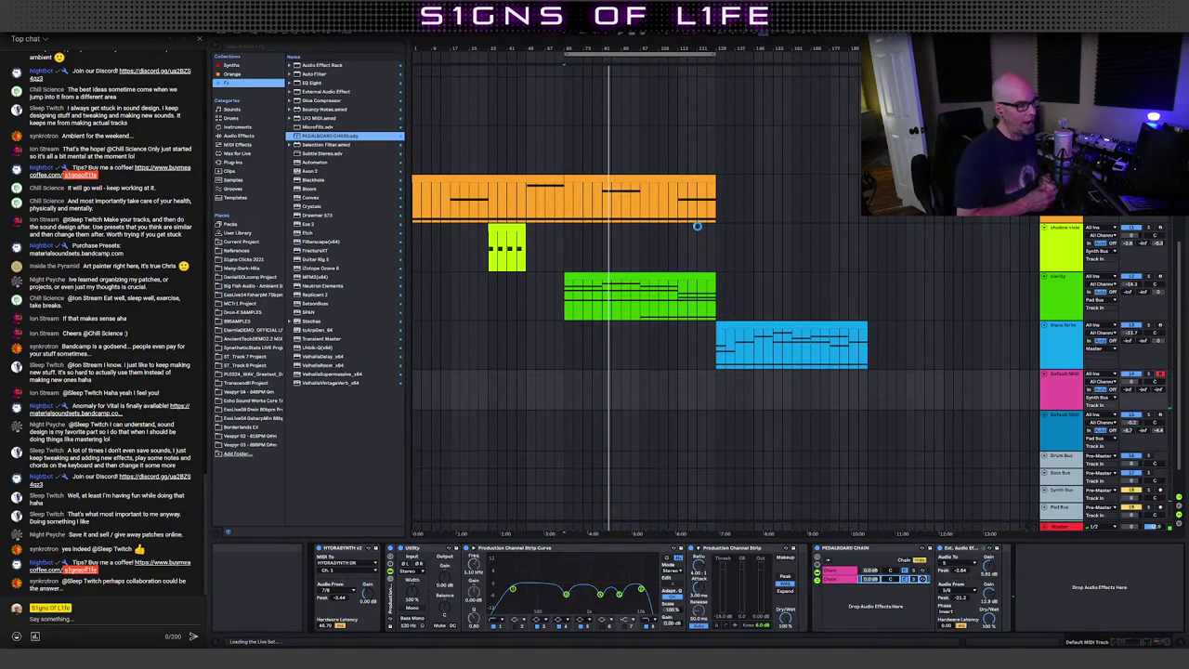
Step: Post the live chat messages "My two favorite pedals!!!" and "I can demo the MOOD for you..."
{"action": "left_click", "coordinate": [529, 647]}
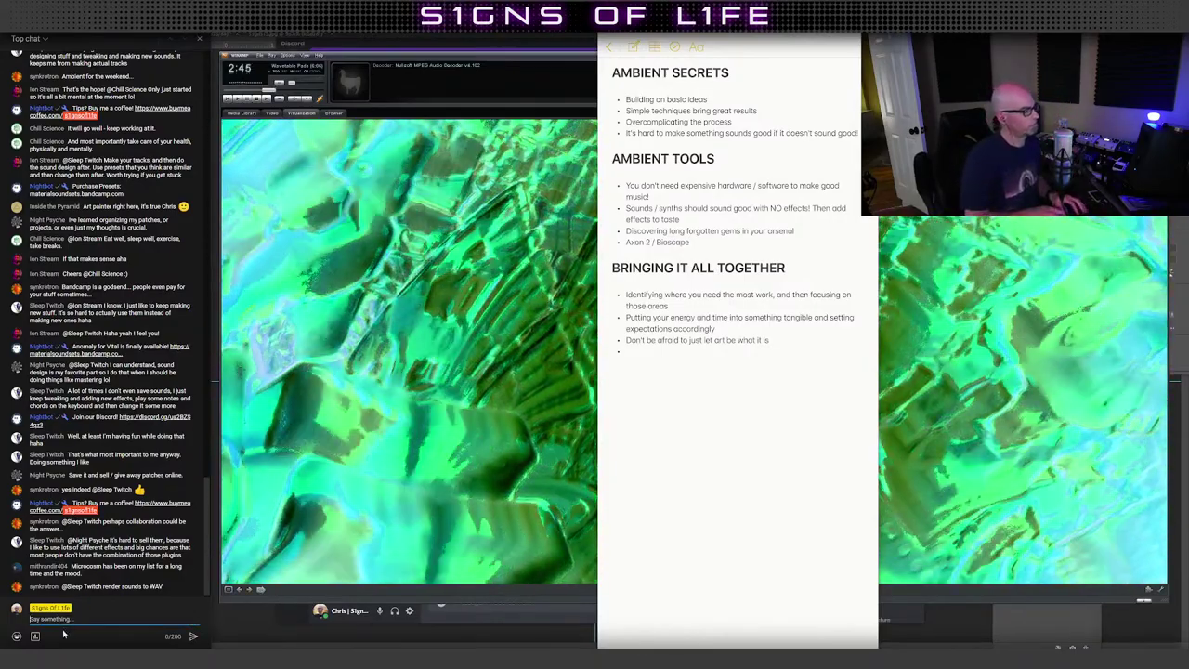
{"action": "type", "text": "My two fav"}
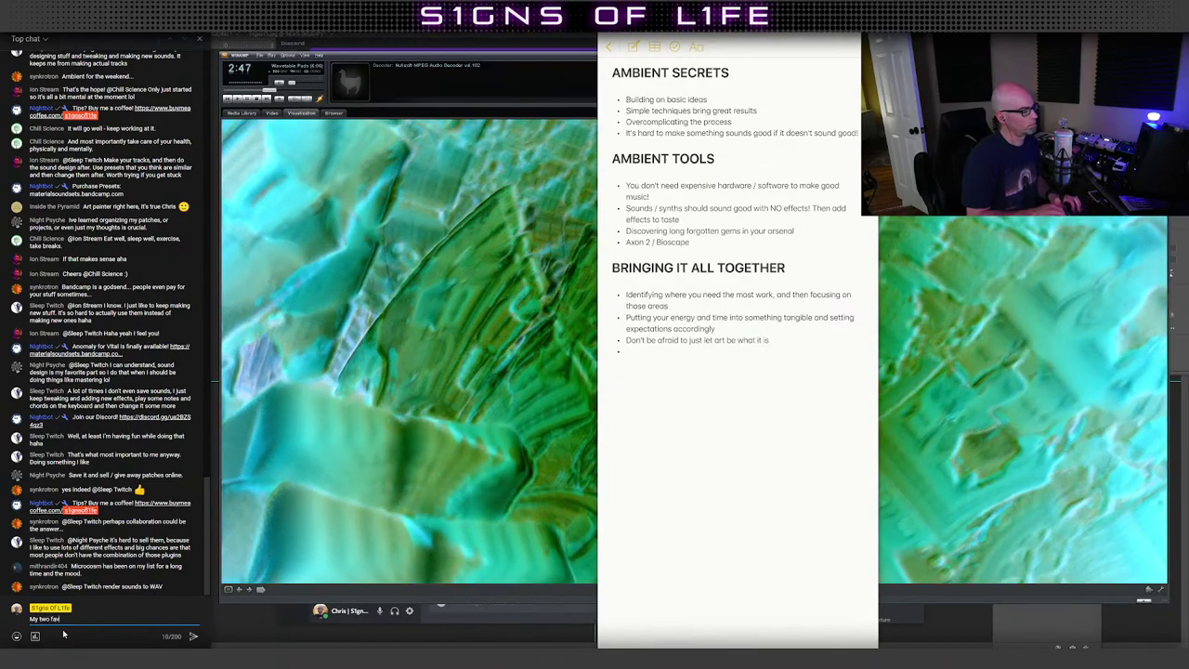
{"action": "type", "text": "orite pedals "}
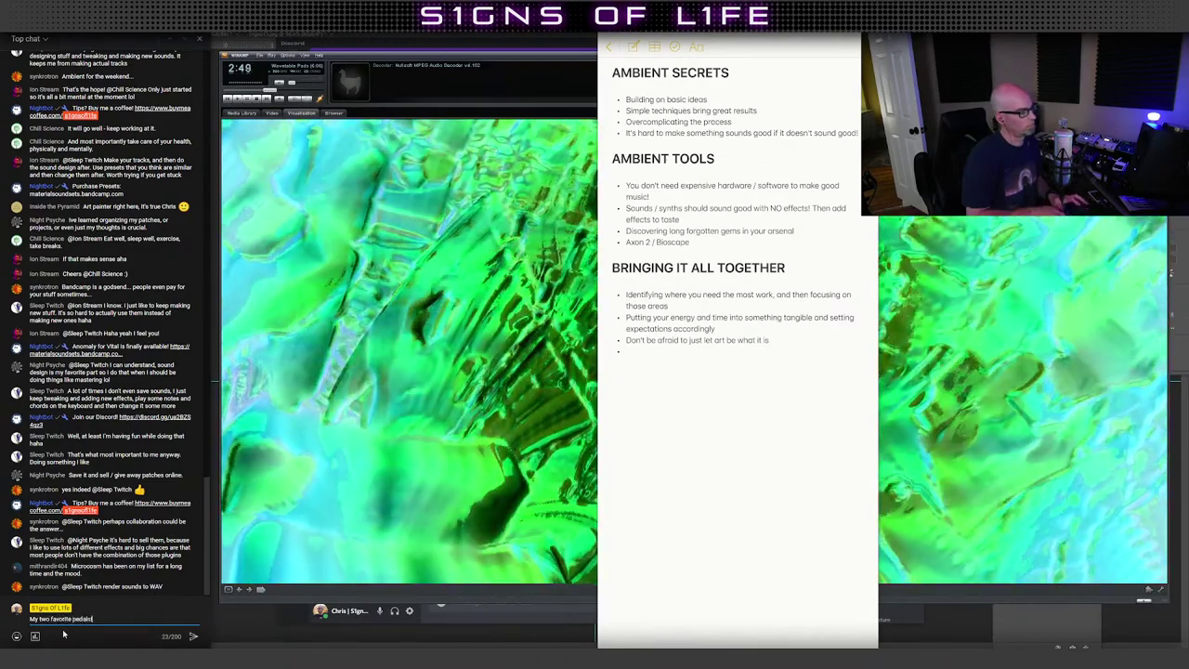
{"action": "type", "text": "!!!"}
{"action": "key", "text": "Return"}
{"action": "type", "text": "I can do"}
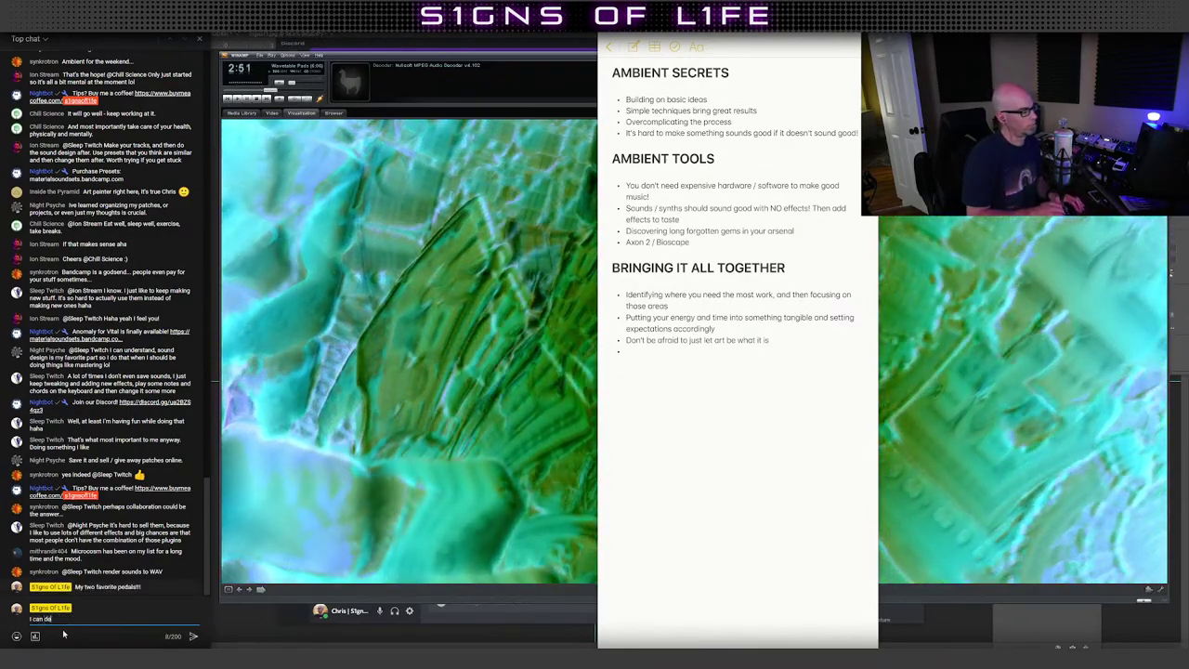
{"action": "type", "text": "mo the "}
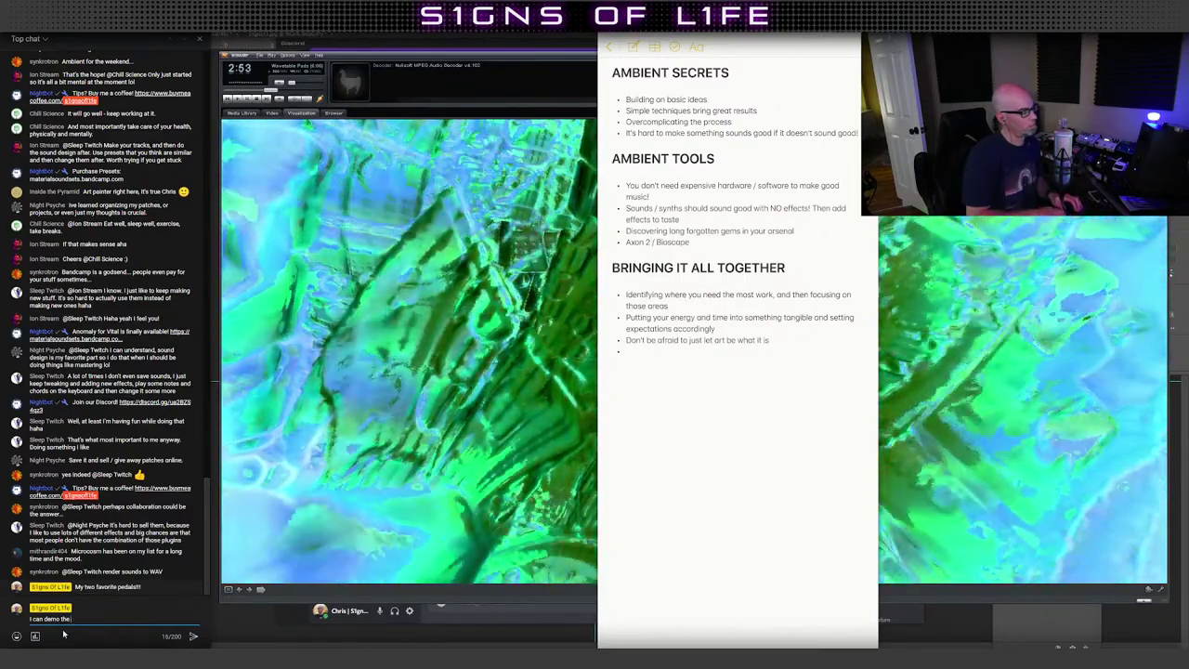
{"action": "type", "text": "MOOD for you"}
{"action": "key", "text": "Return"}
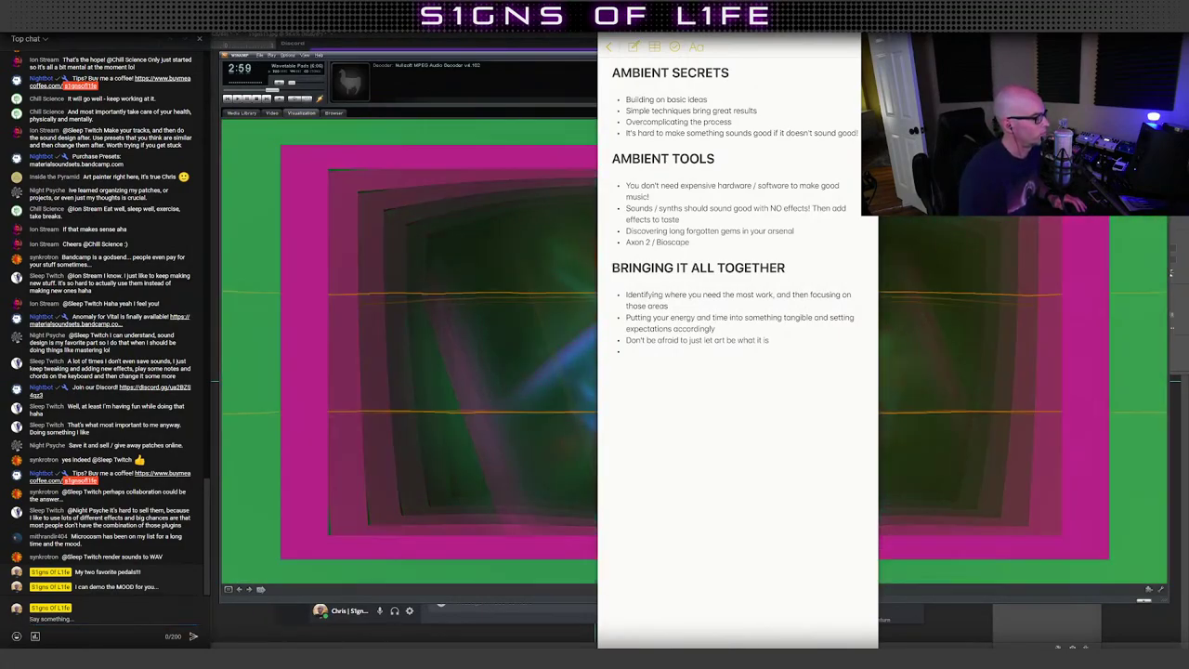
Step: Switch back to Ableton Live and open ASCIII_T2 v1.2.als from the ASCIII_T2 Project folder in ALBUM II
{"action": "key", "text": "alt+Tab"}
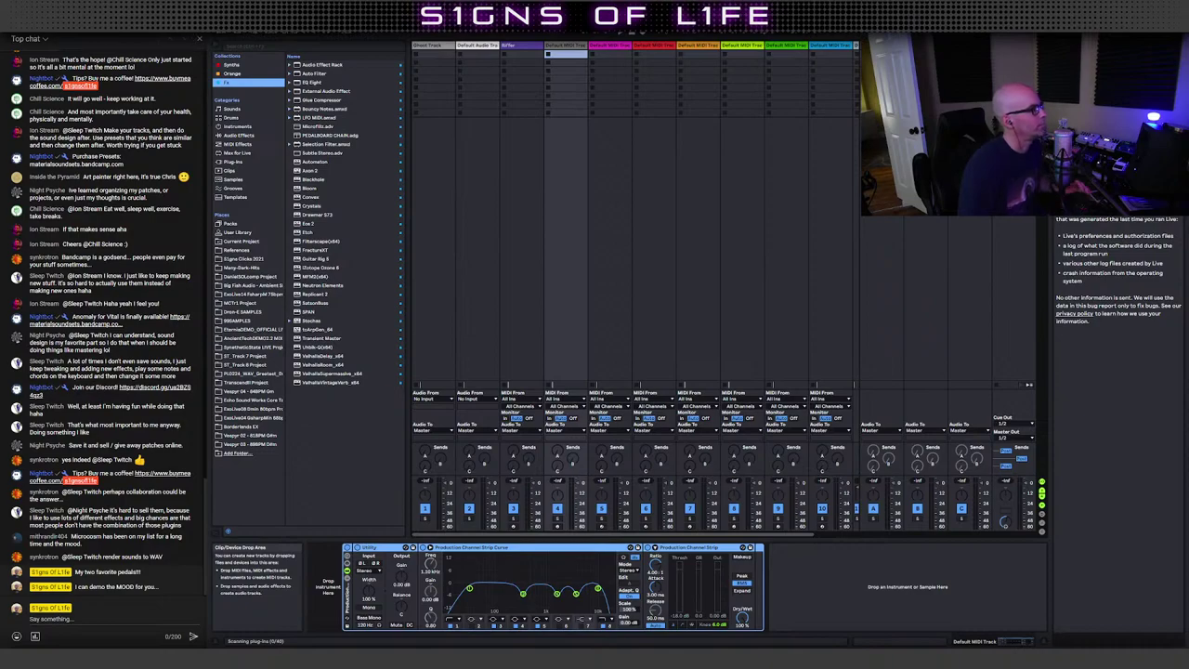
{"action": "key", "text": "alt+f"}
{"action": "key", "text": "o"}
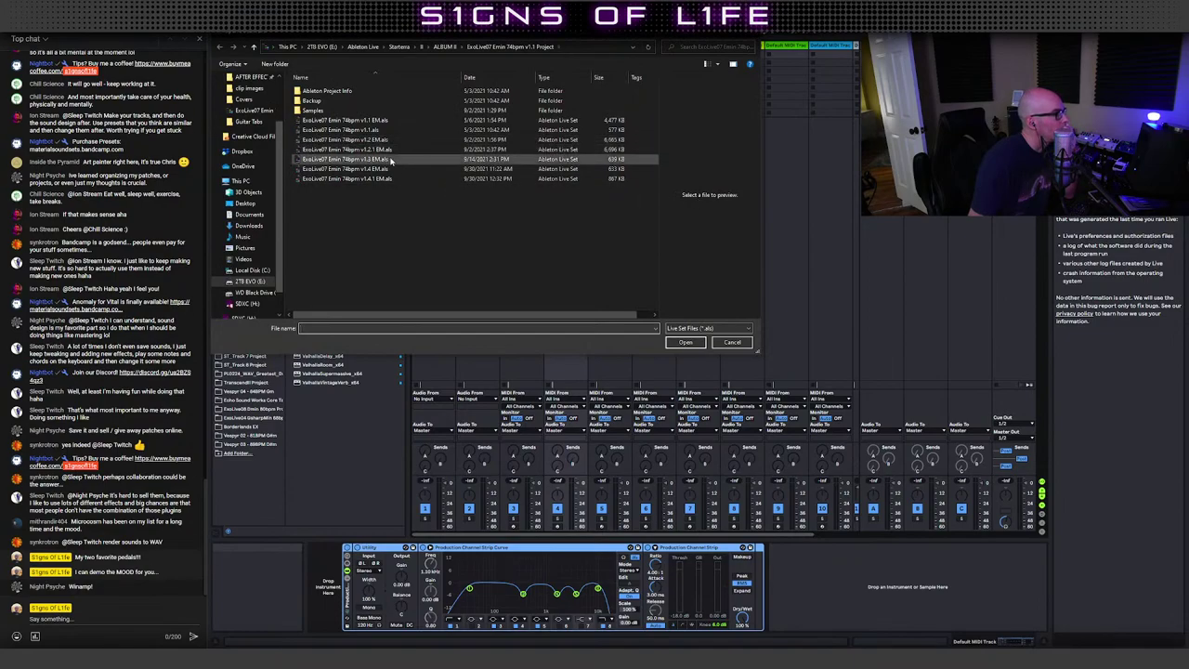
{"action": "left_click", "coordinate": [445, 46]}
{"action": "double_click", "coordinate": [350, 141]}
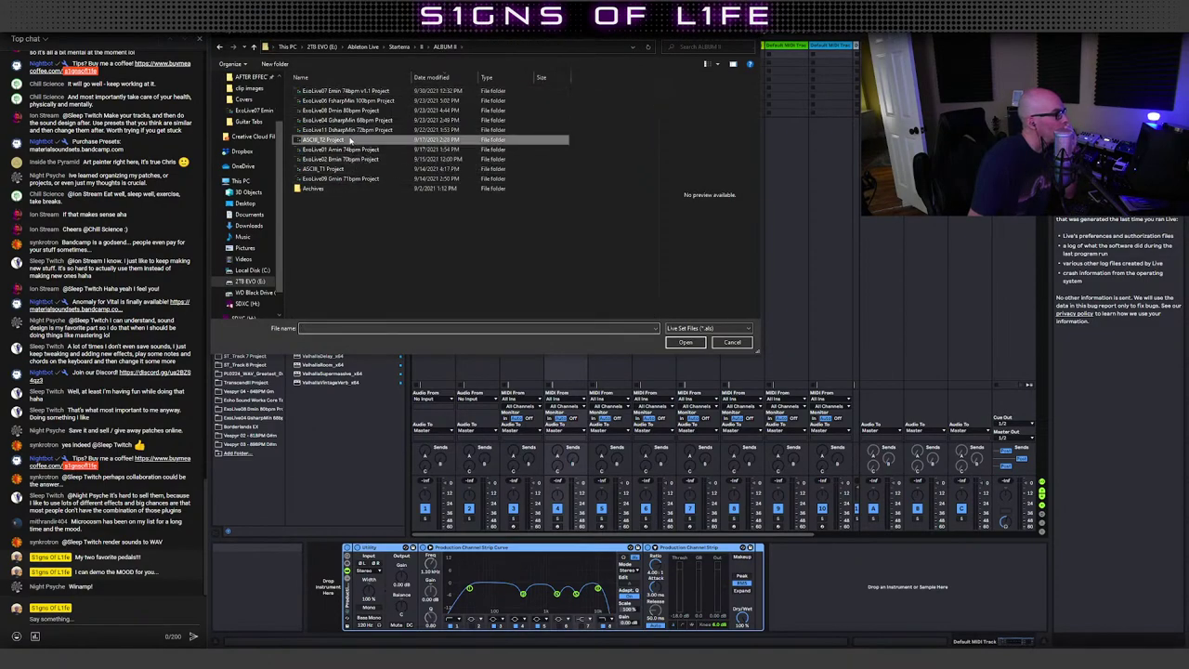
{"action": "double_click", "coordinate": [394, 131]}
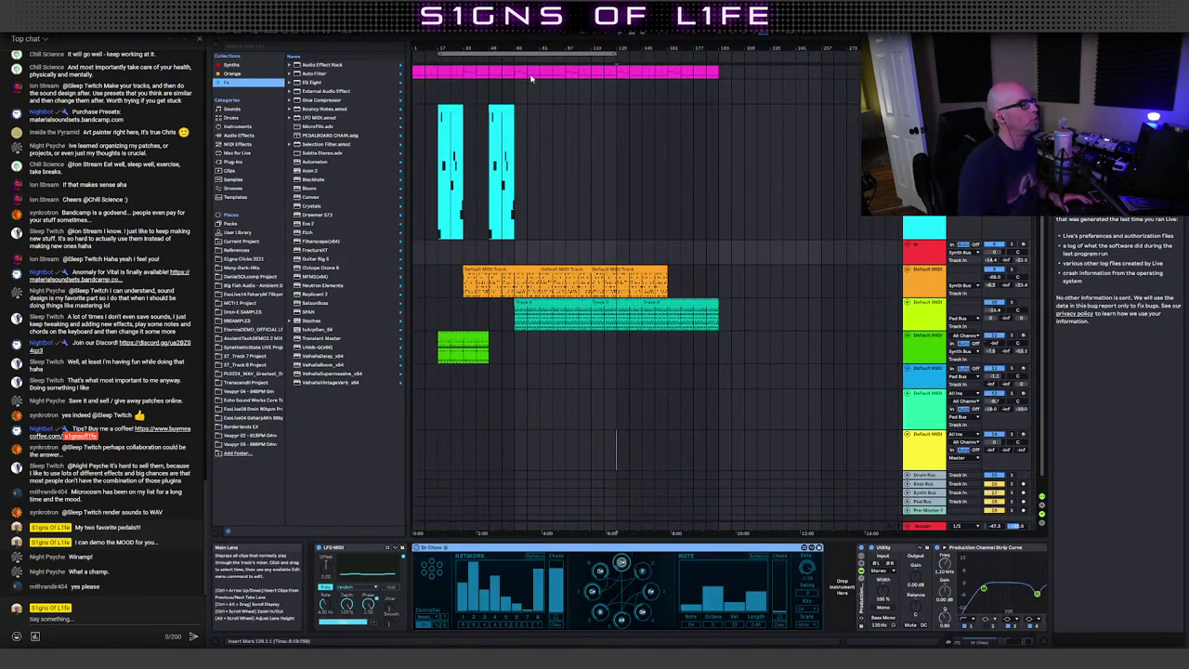
Step: Play the arrangement from the end of the second cyan clip and check the track levels in the Session mixer
{"action": "left_click", "coordinate": [516, 152]}
{"action": "key", "text": "space"}
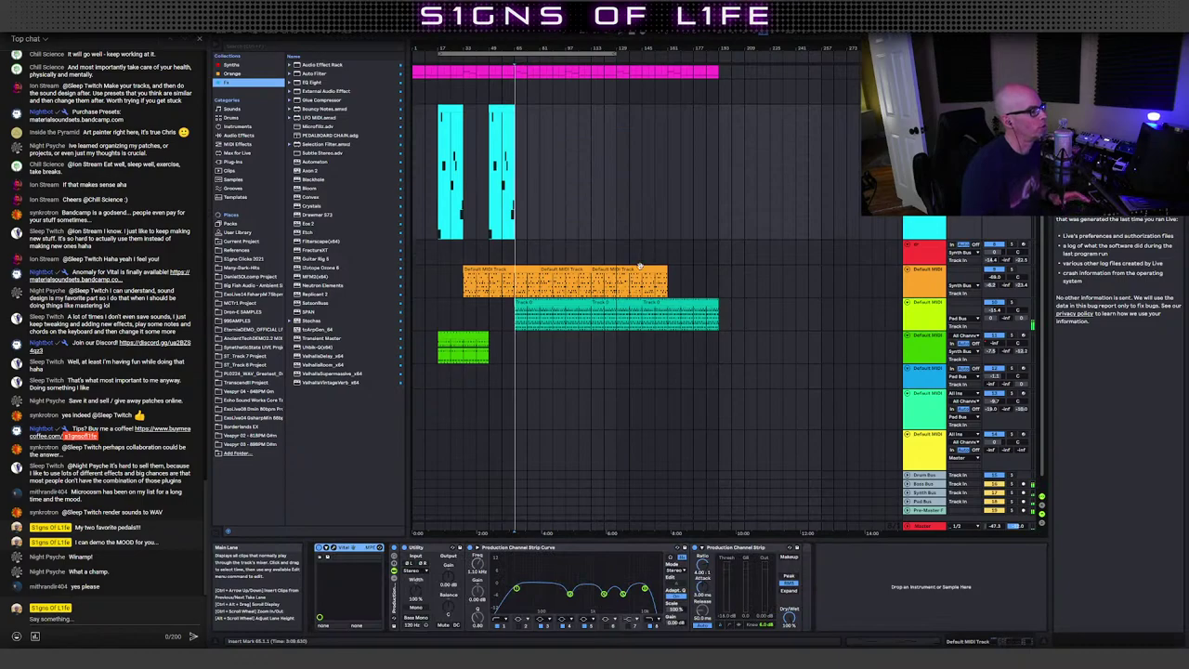
{"action": "scroll", "coordinate": [639, 266], "scroll_direction": "up", "scroll_amount": 2}
{"action": "scroll", "coordinate": [927, 299], "scroll_direction": "up", "scroll_amount": 1}
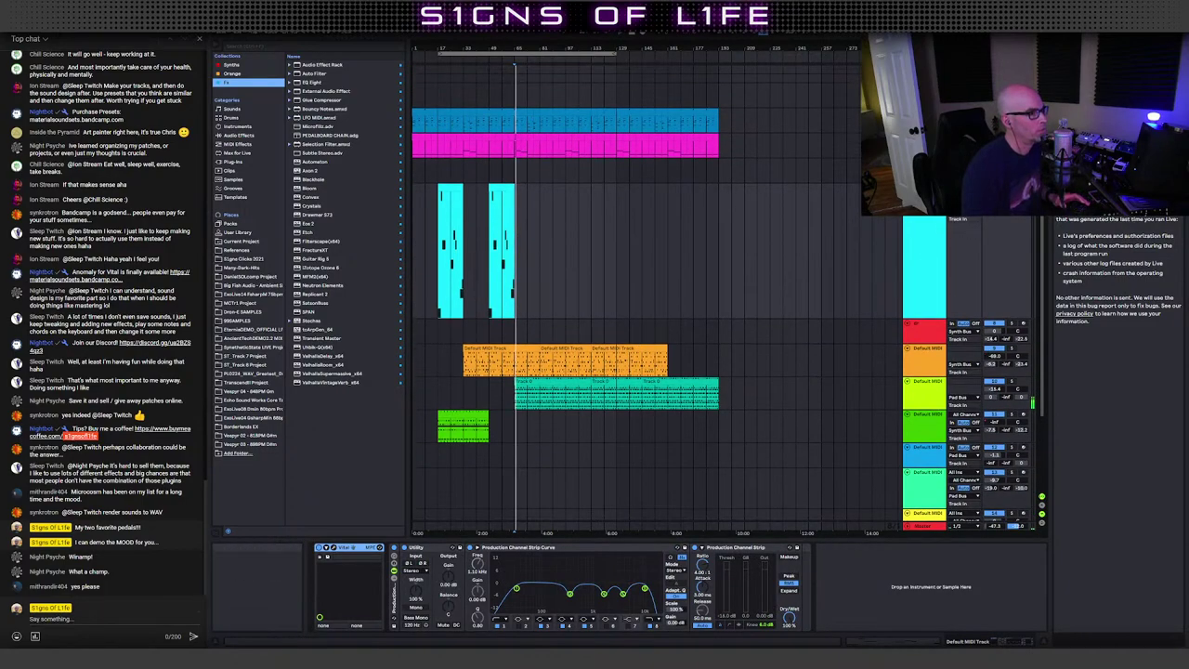
{"action": "key", "text": "Tab"}
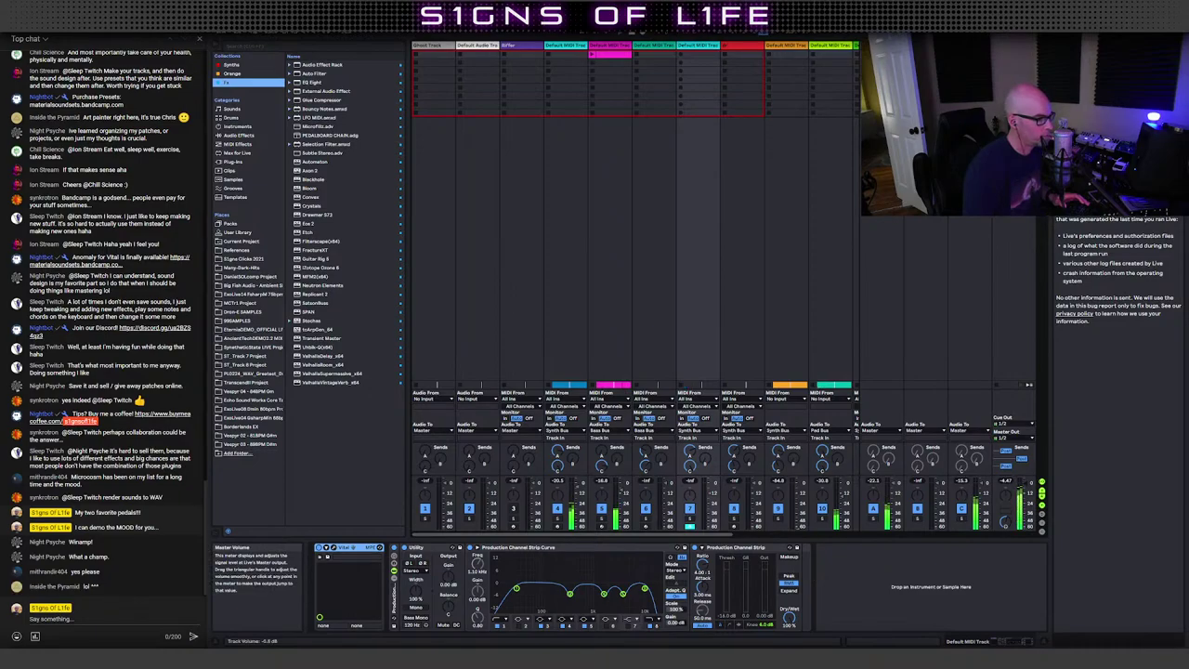
{"action": "key", "text": "Tab"}
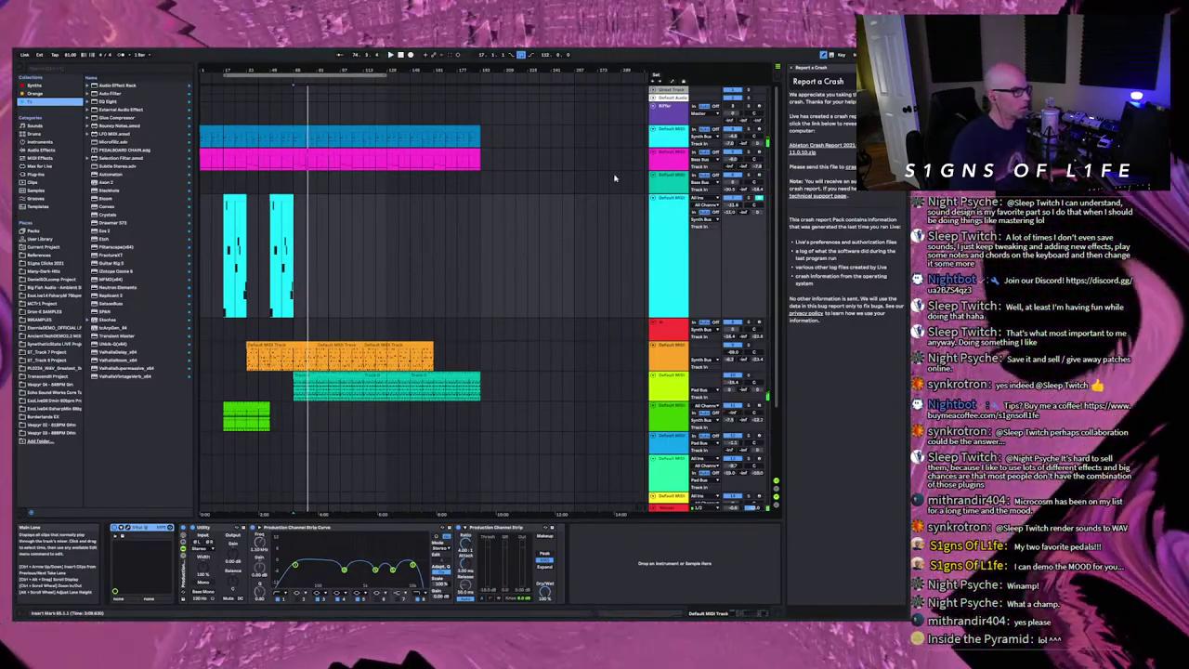
Step: Close the crash report and deactivate the lime MIDI track directly below the orange one
{"action": "left_click", "coordinate": [792, 69]}
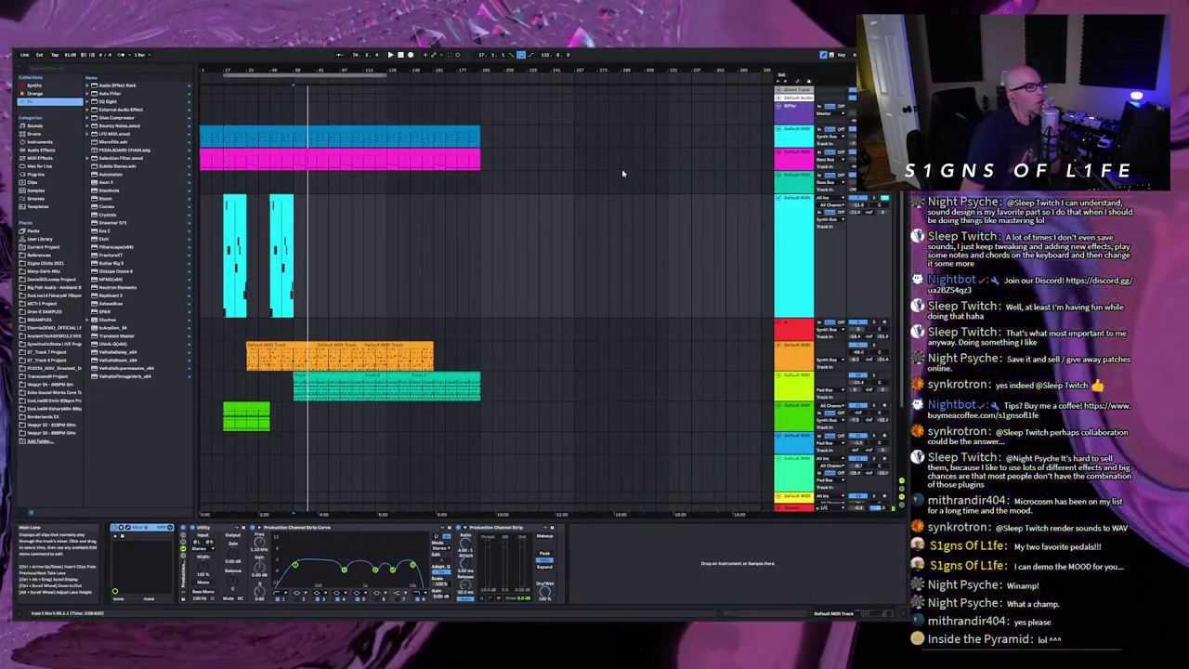
{"action": "scroll", "coordinate": [558, 165], "scroll_direction": "down", "scroll_amount": 3}
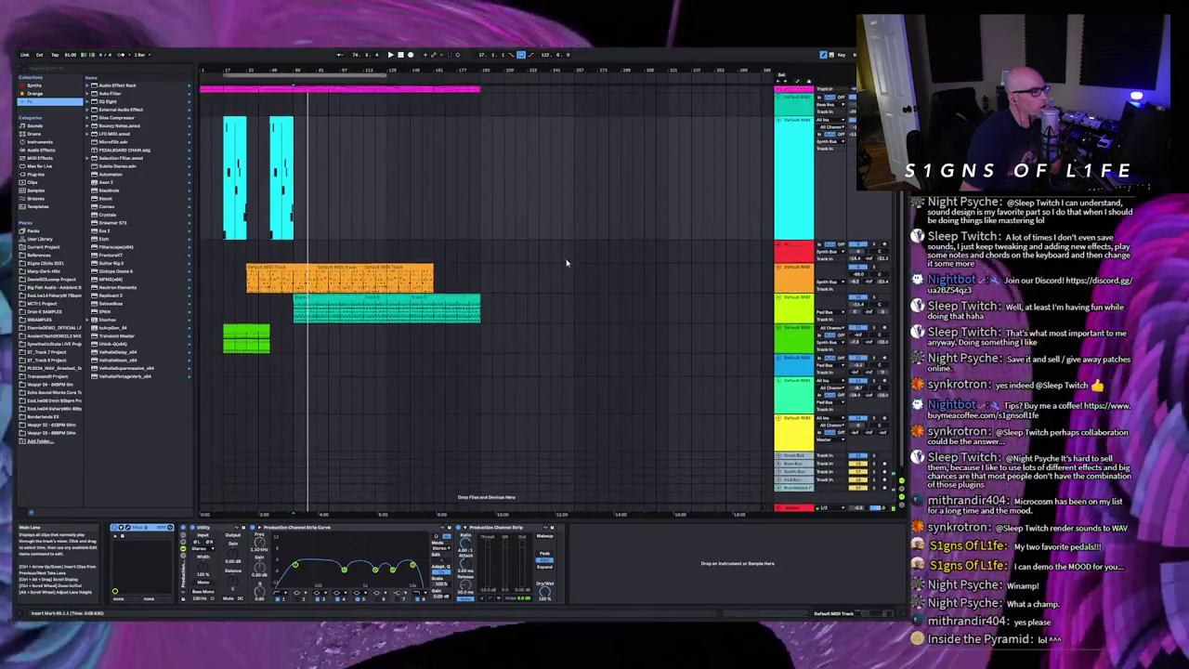
{"action": "left_click", "coordinate": [804, 307]}
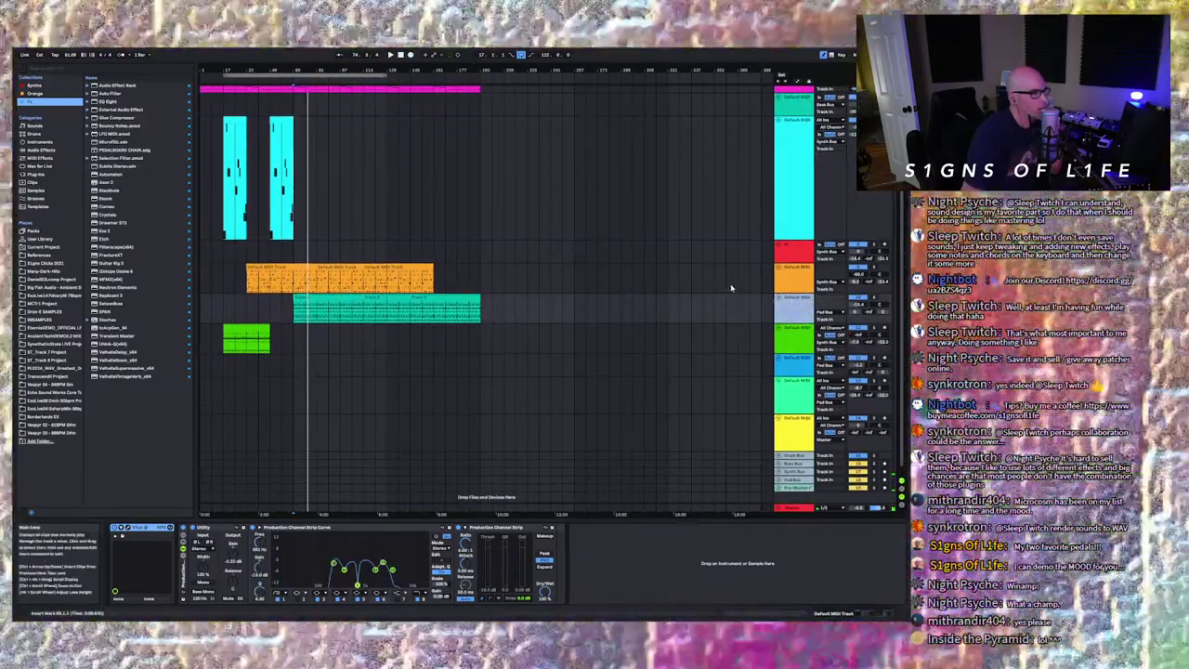
{"action": "scroll", "coordinate": [458, 244], "scroll_direction": "up", "scroll_amount": 1}
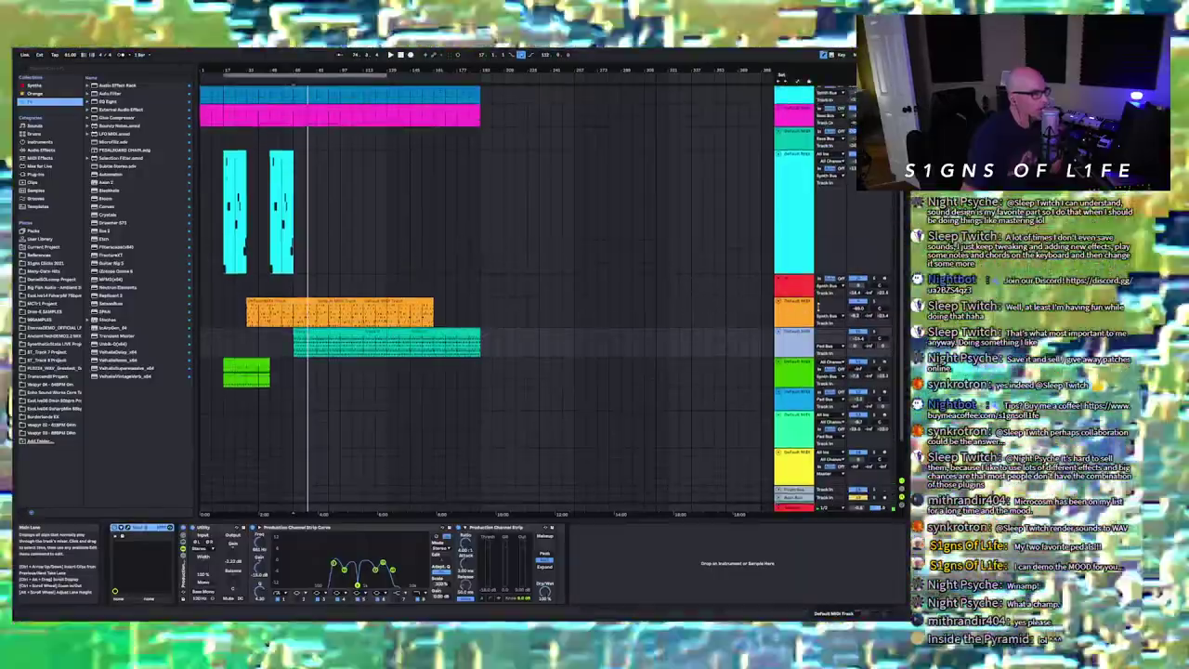
{"action": "left_click", "coordinate": [803, 308]}
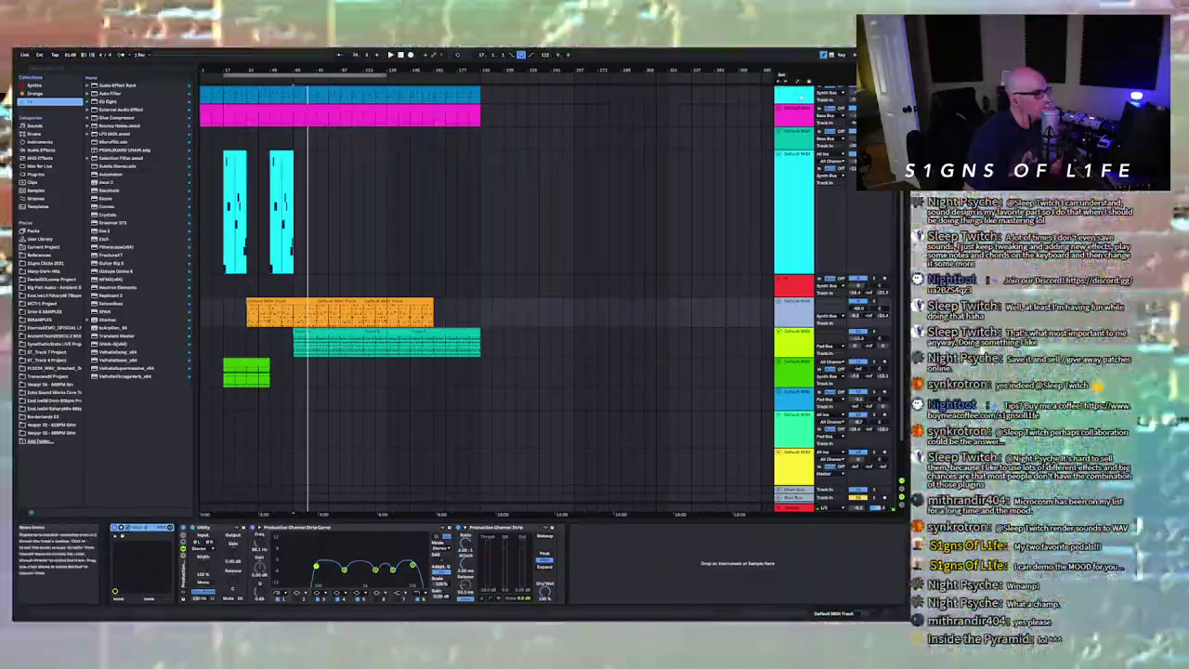
{"action": "left_click", "coordinate": [797, 336]}
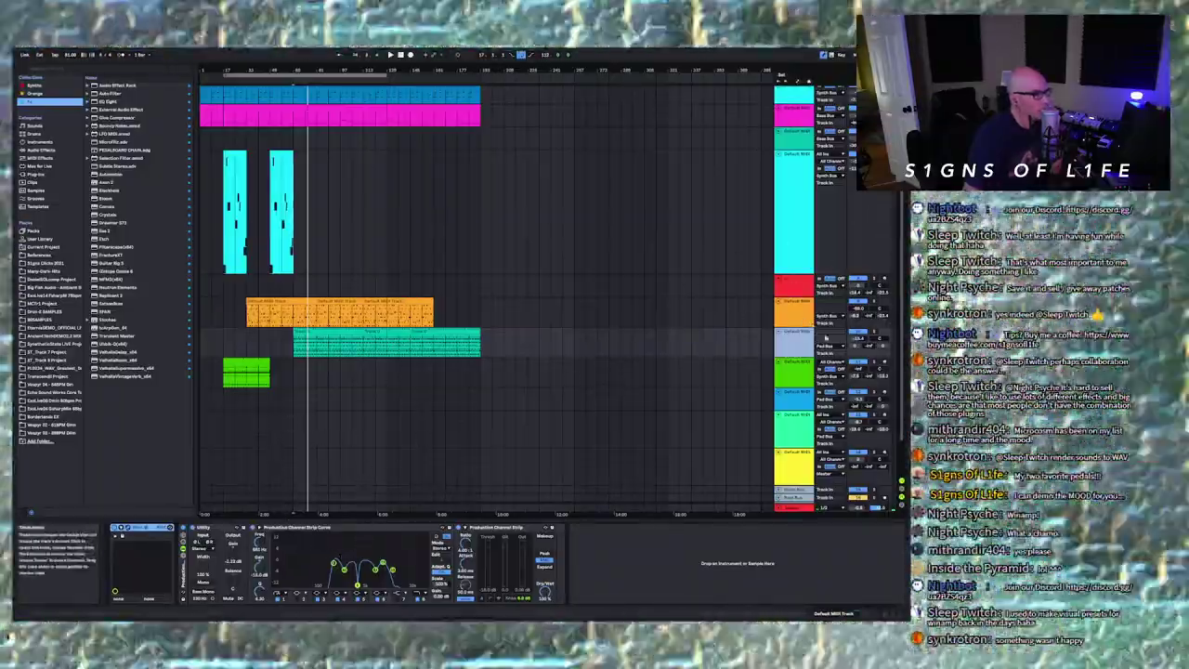
{"action": "left_click", "coordinate": [858, 332]}
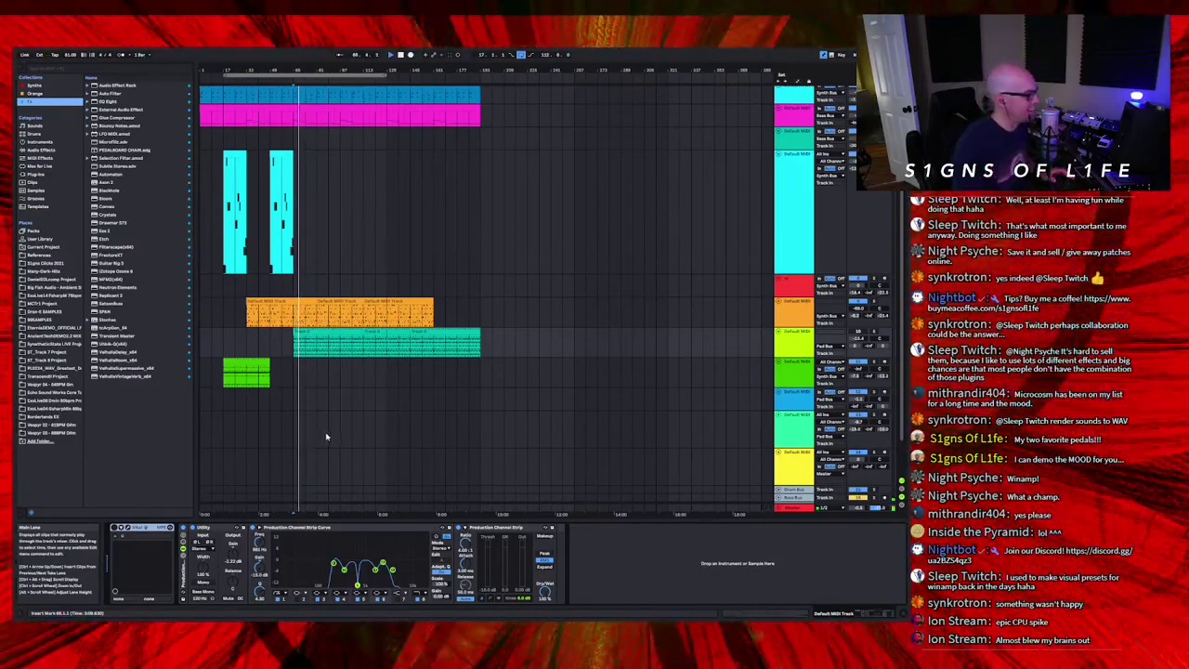
Step: Delete the PEDALBOARD CHAIN rack from the sea-green track that holds the HYDRASYNTH v2 device
{"action": "scroll", "coordinate": [448, 401], "scroll_direction": "up", "scroll_amount": 1}
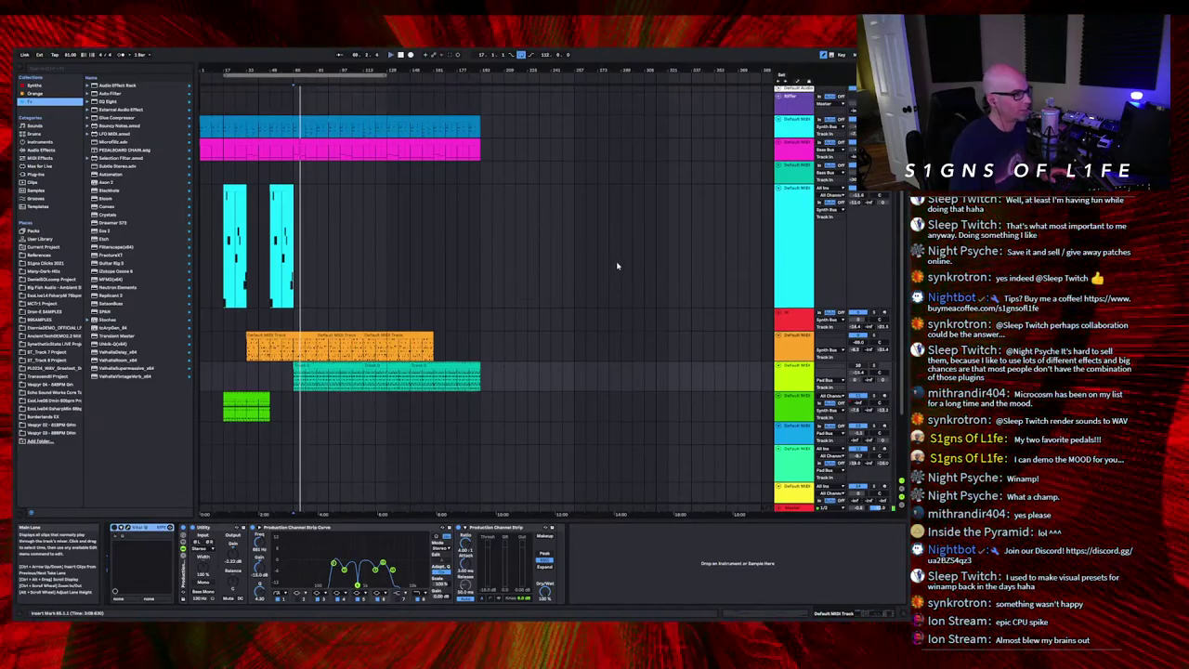
{"action": "scroll", "coordinate": [703, 337], "scroll_direction": "down", "scroll_amount": 2}
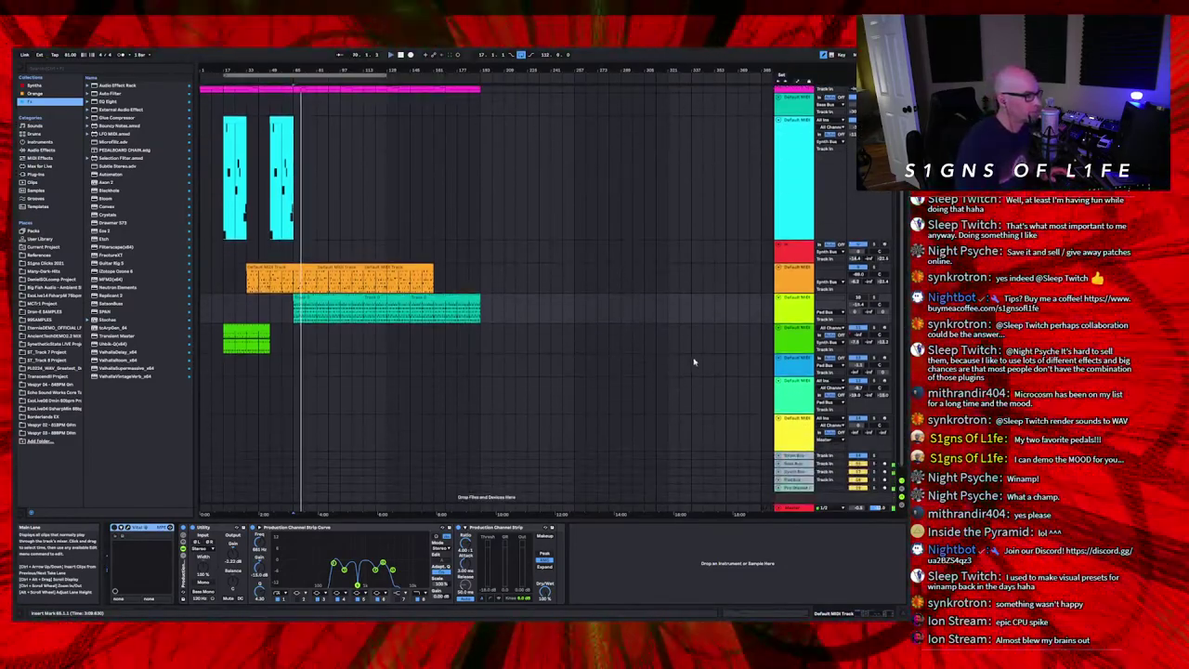
{"action": "left_click", "coordinate": [795, 389]}
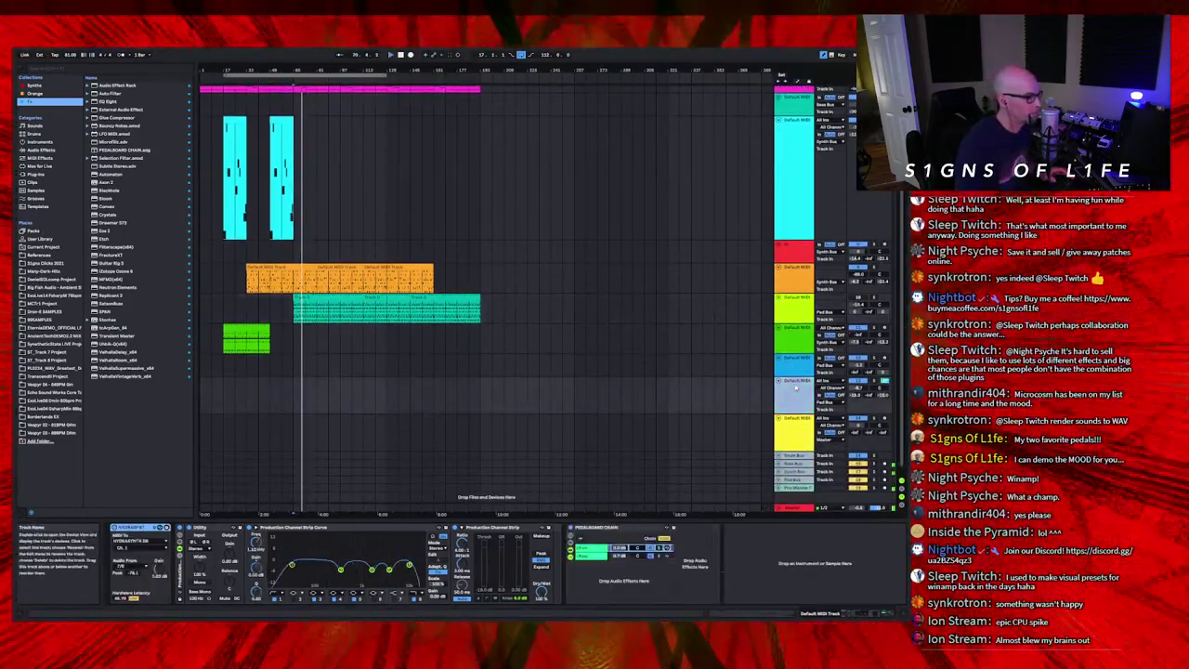
{"action": "left_click", "coordinate": [602, 528]}
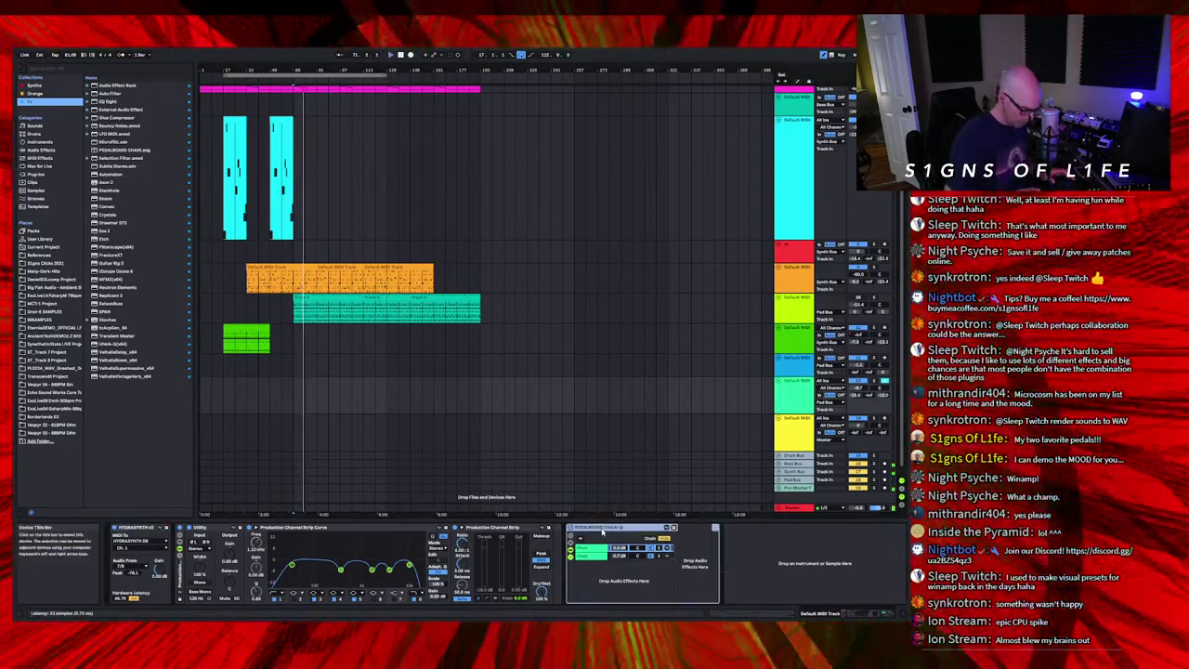
{"action": "key", "text": "Delete"}
{"action": "left_click", "coordinate": [796, 385]}
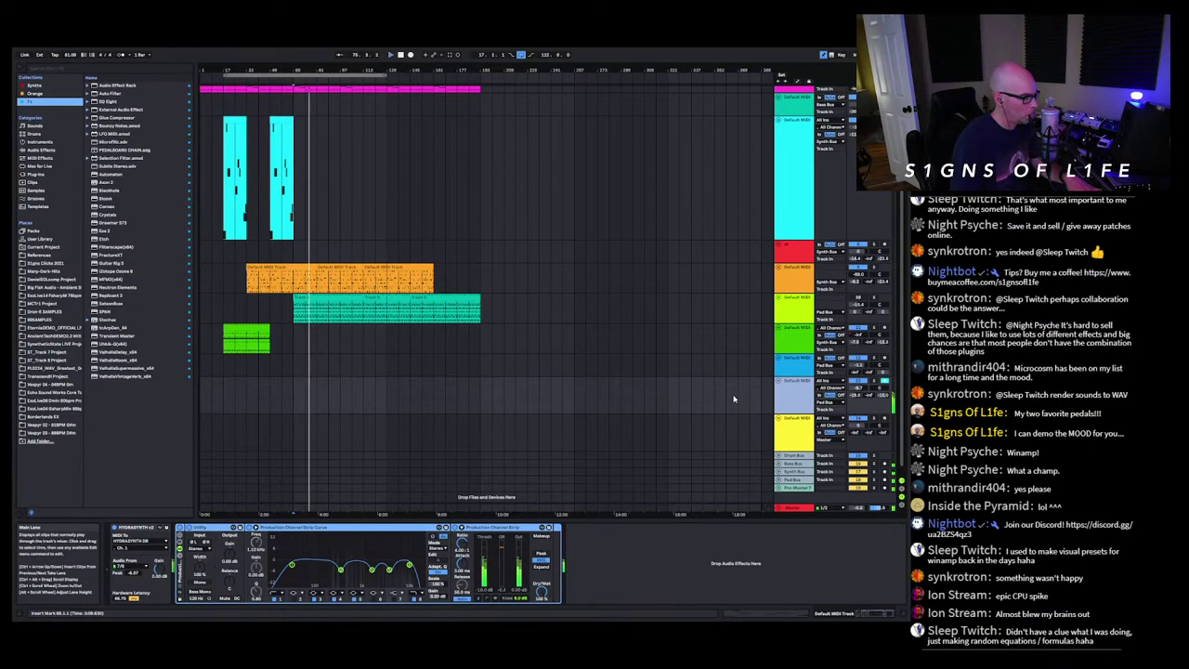
{"action": "scroll", "coordinate": [733, 399], "scroll_direction": "up", "scroll_amount": 2}
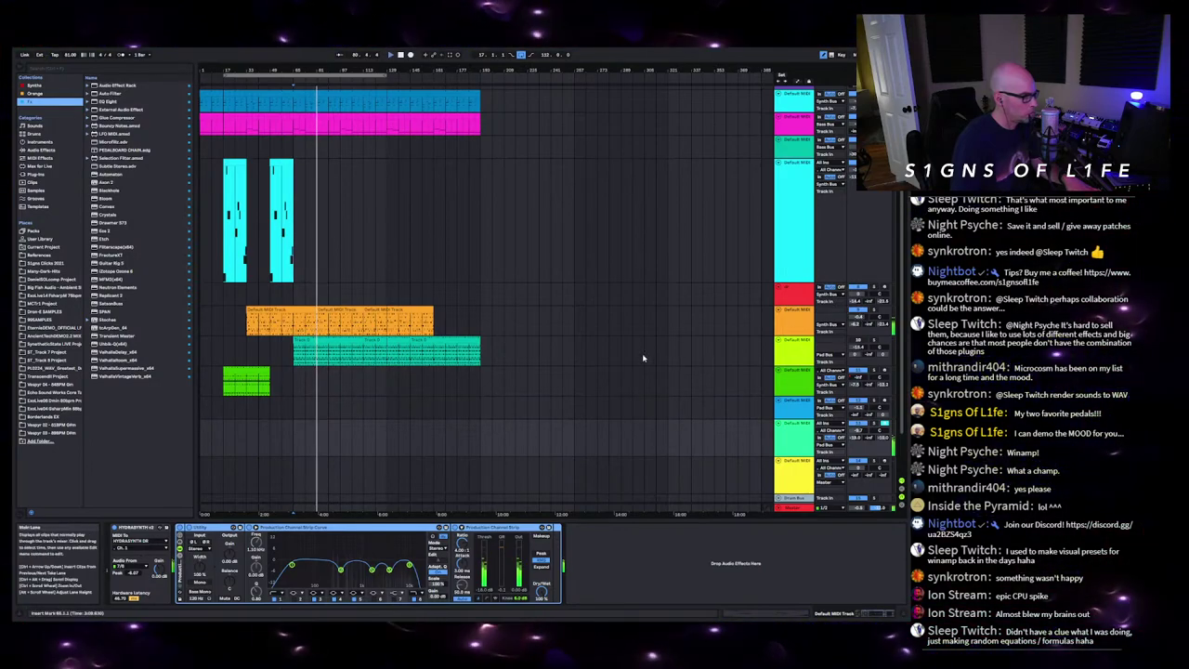
{"action": "scroll", "coordinate": [507, 361], "scroll_direction": "up", "scroll_amount": 2}
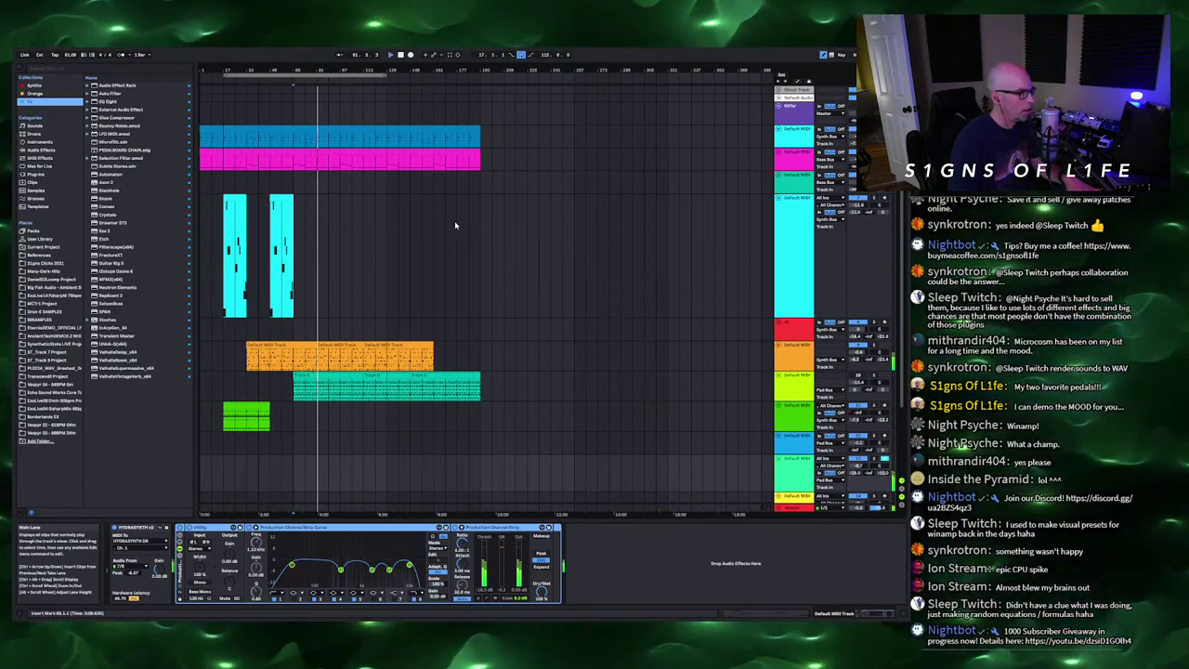
{"action": "scroll", "coordinate": [480, 301], "scroll_direction": "down", "scroll_amount": 4}
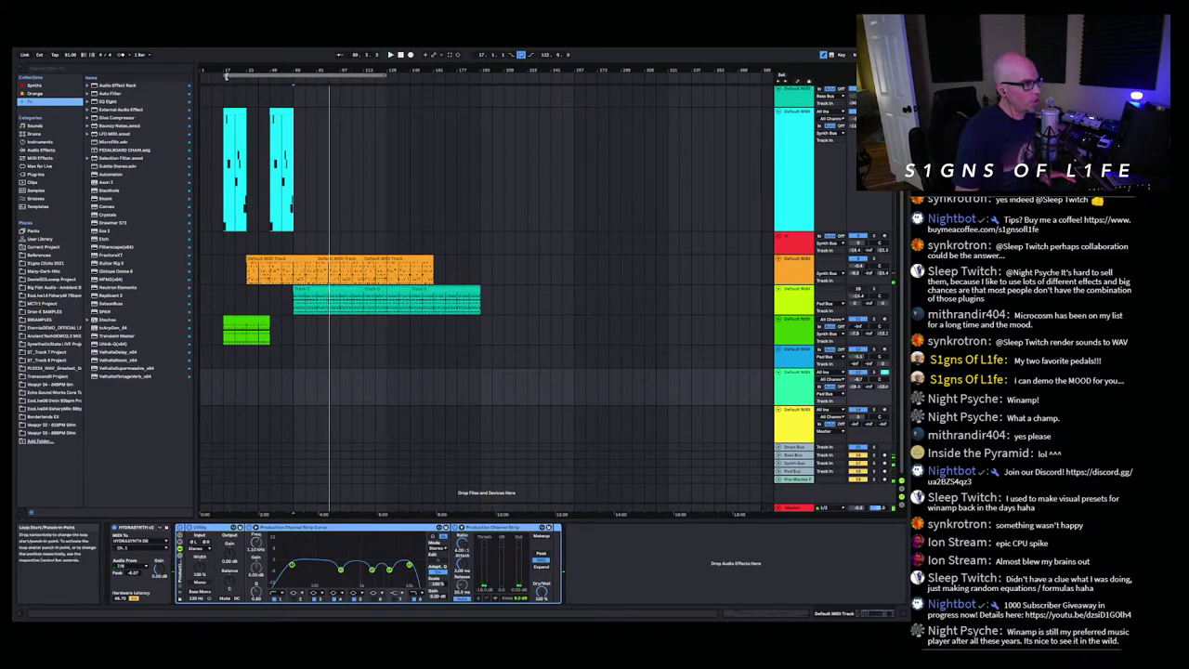
Step: Extend the arrangement loop back to bar 1 and play the set from the beginning
{"action": "left_click_drag", "start_coordinate": [224, 76], "coordinate": [200, 76]}
{"action": "key", "text": "space"}
{"action": "left_click", "coordinate": [468, 211]}
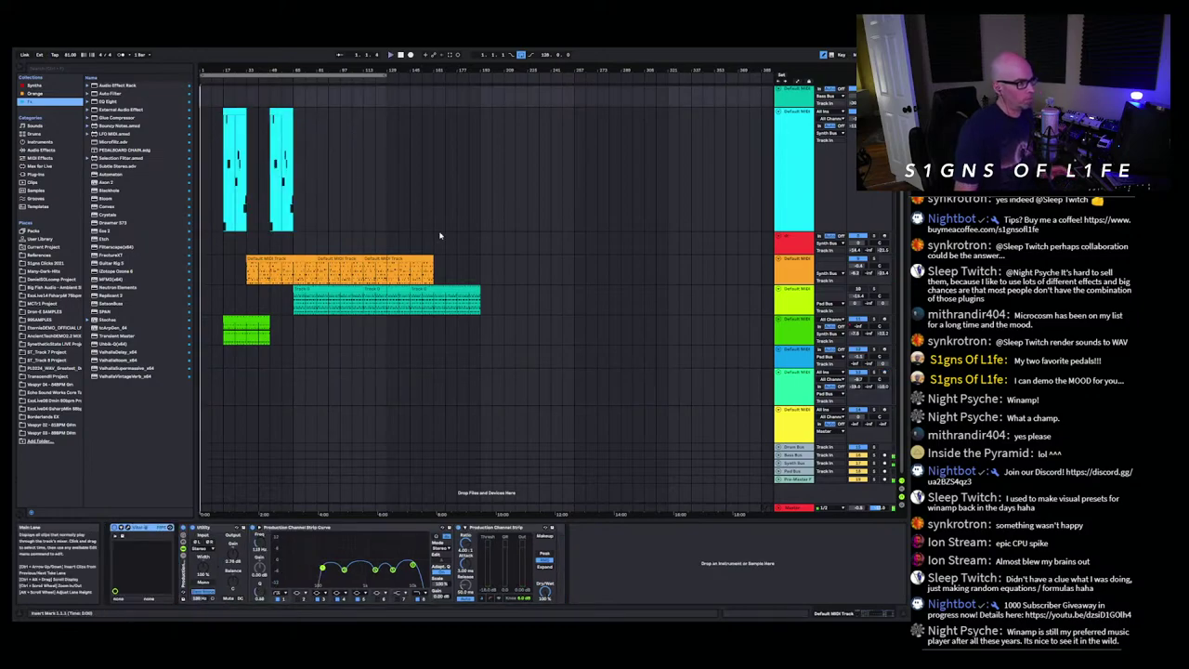
Step: Enlarge the magenta track so its notes are readable
{"action": "scroll", "coordinate": [440, 235], "scroll_direction": "up", "scroll_amount": 3}
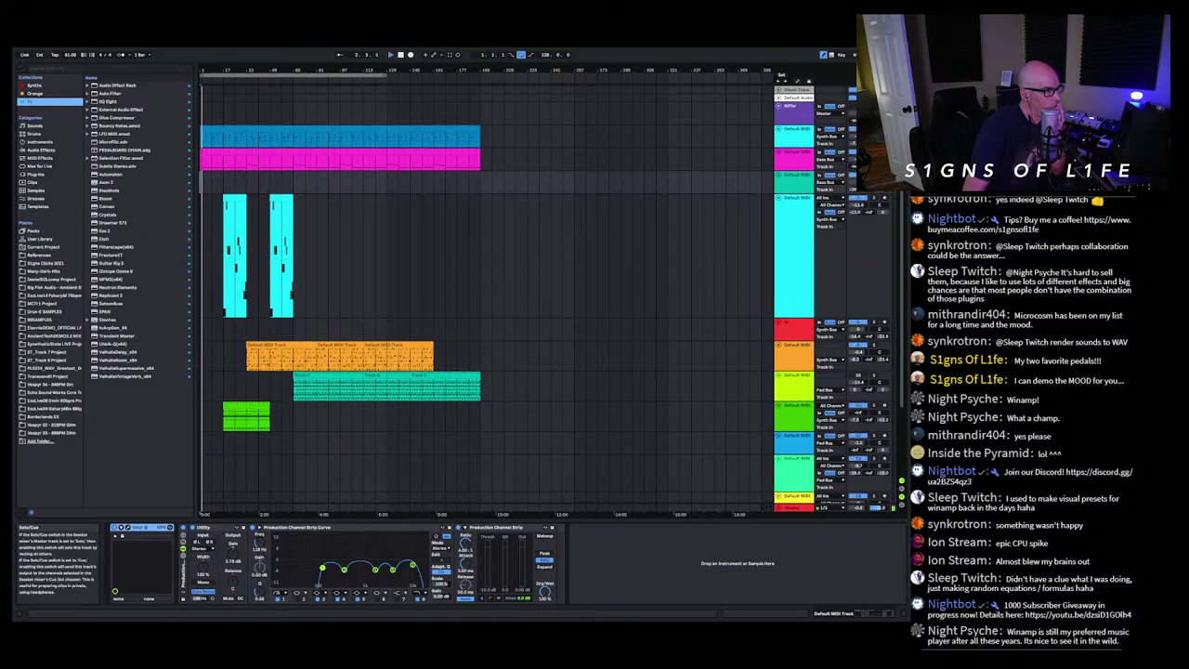
{"action": "left_click_drag", "start_coordinate": [791, 170], "coordinate": [791, 282]}
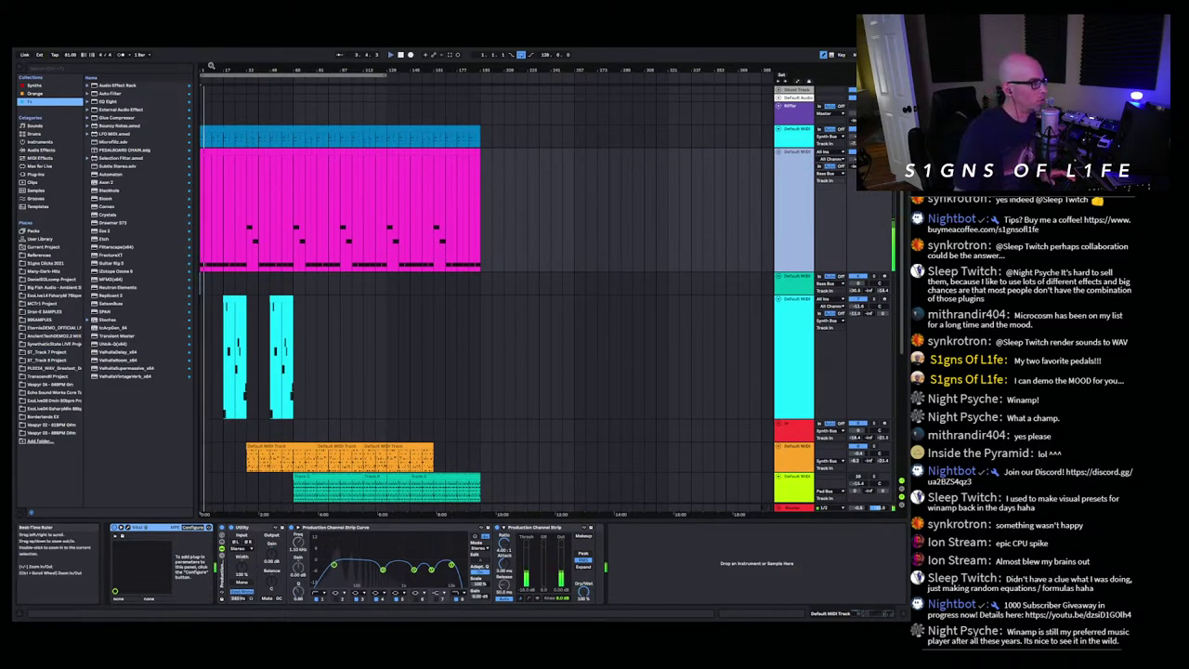
{"action": "left_click_drag", "start_coordinate": [211, 66], "coordinate": [246, 66]}
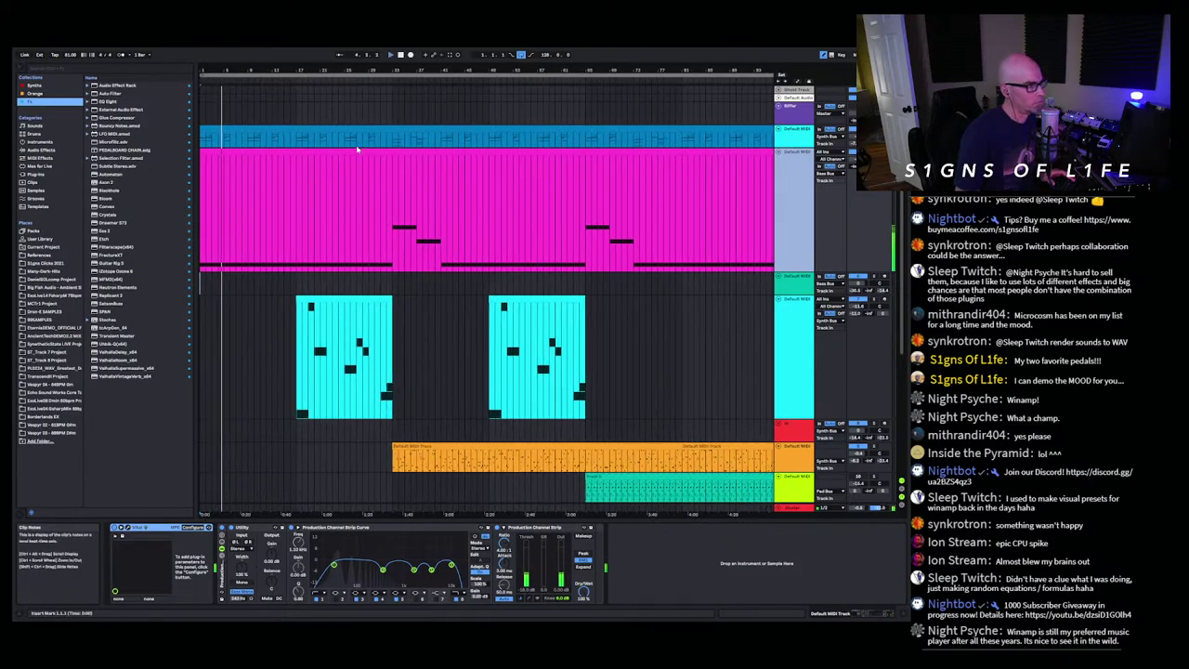
Step: Rename the track with the blue clip with a Welcome title and the magenta track Static Form
{"action": "left_click", "coordinate": [790, 131]}
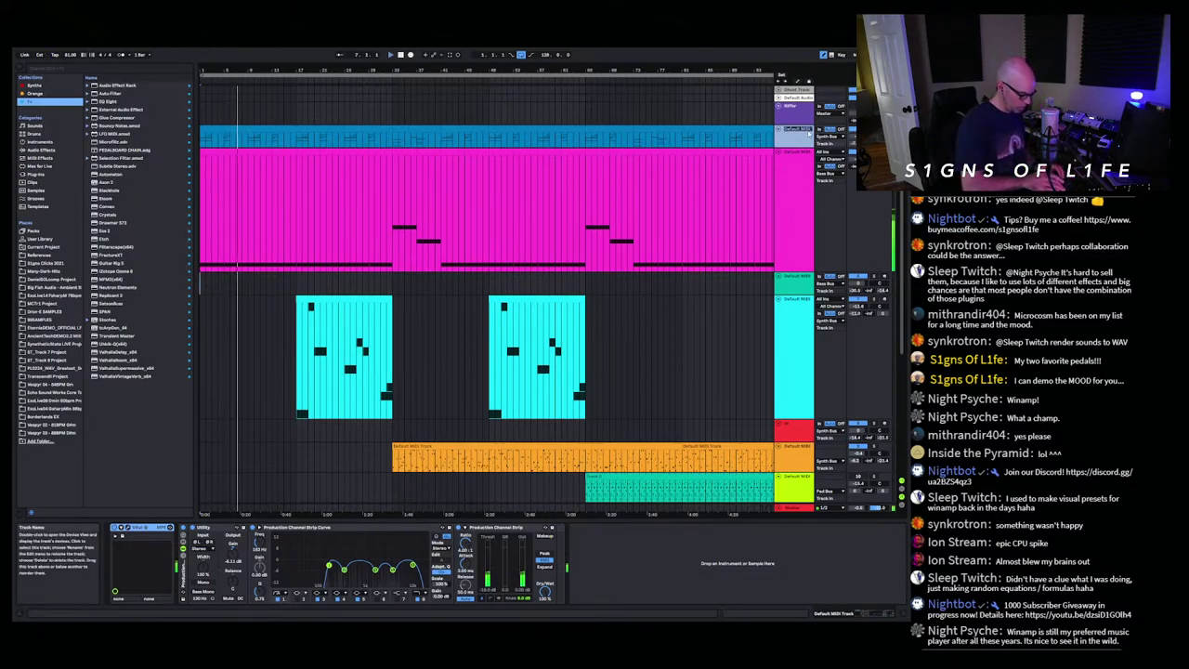
{"action": "type", "text": "Welcome t"}
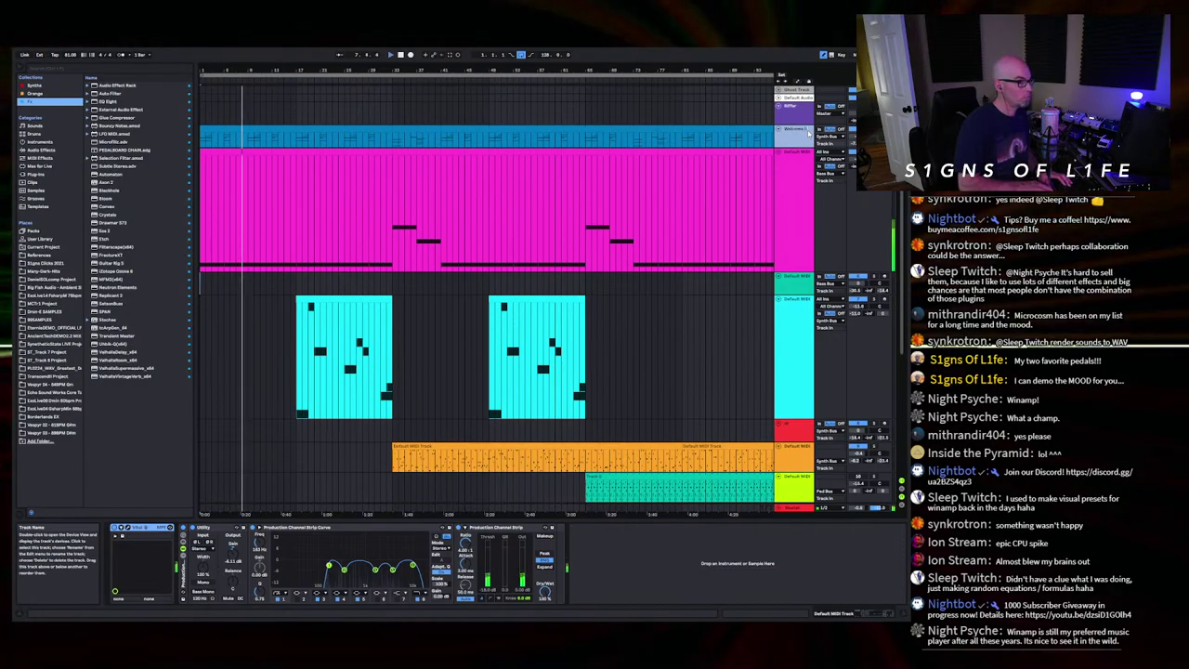
{"action": "left_click", "coordinate": [802, 155]}
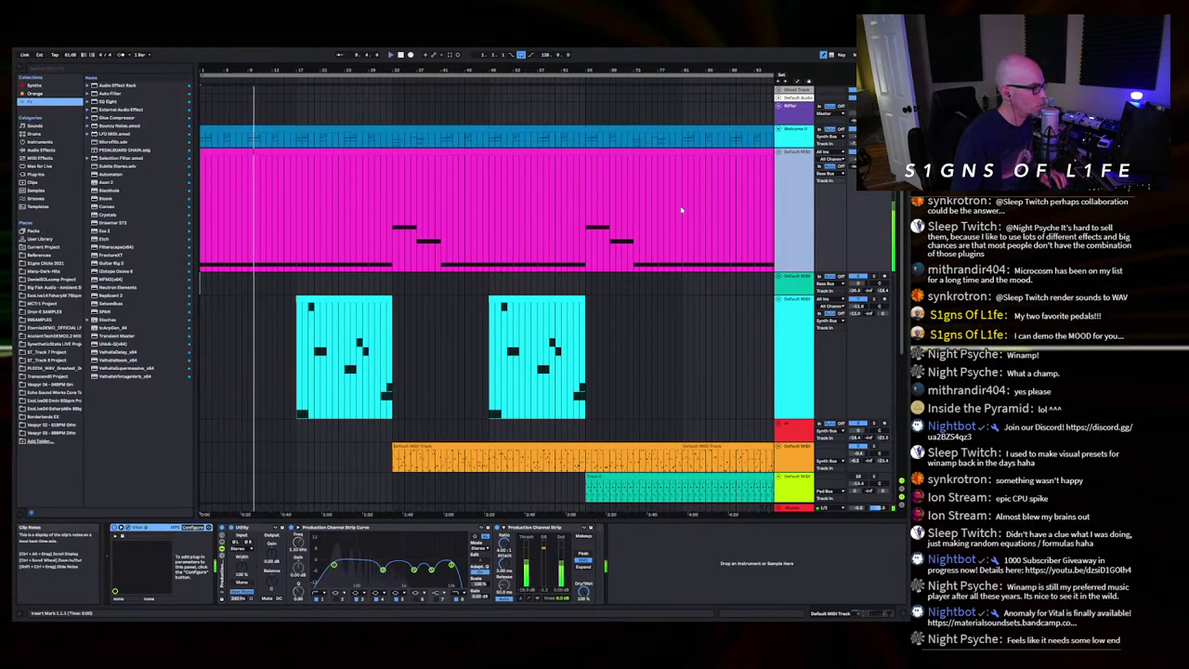
{"action": "left_click", "coordinate": [797, 156]}
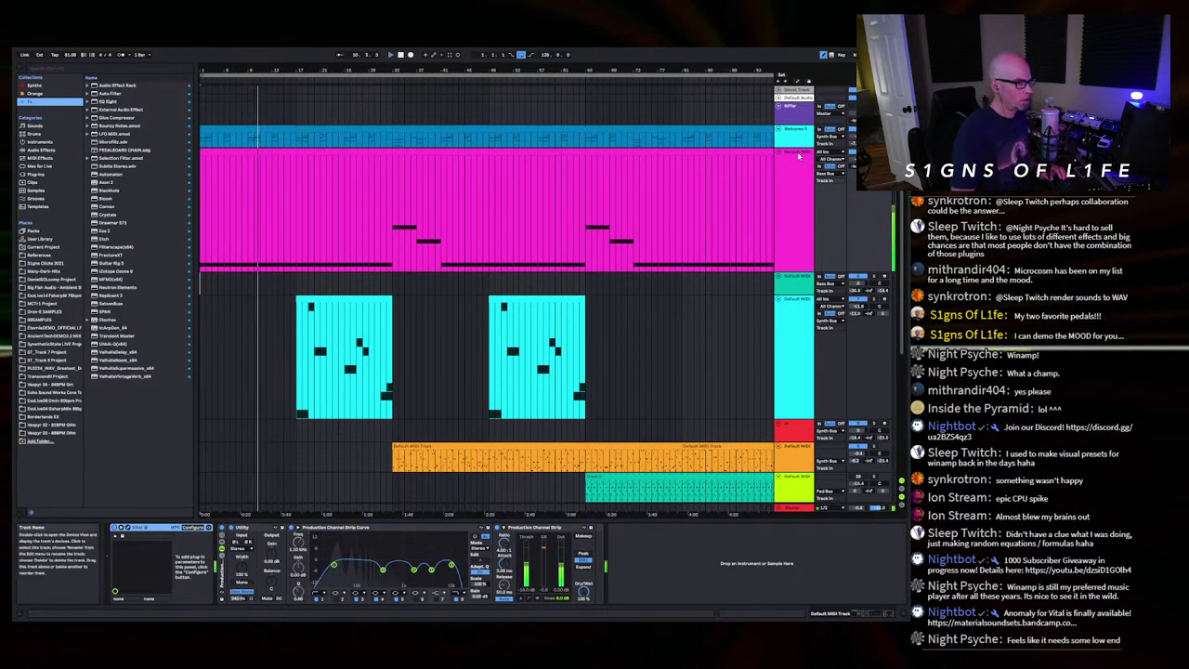
{"action": "left_click", "coordinate": [798, 156]}
{"action": "type", "text": "Sta"}
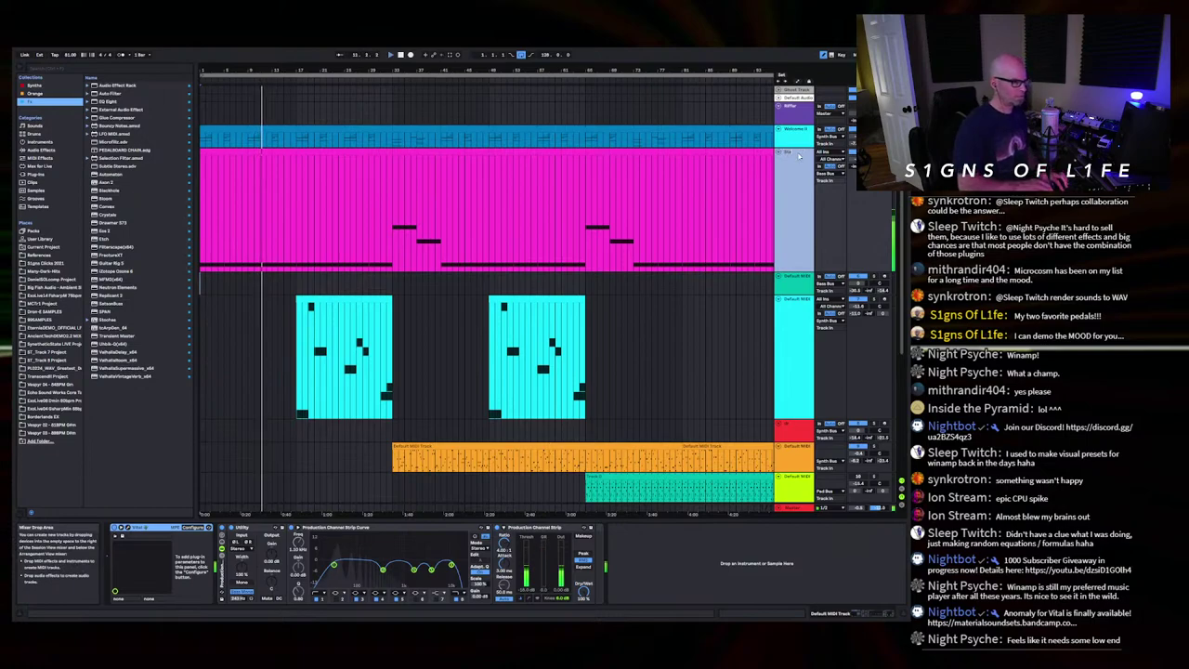
{"action": "type", "text": "tic Ent"}
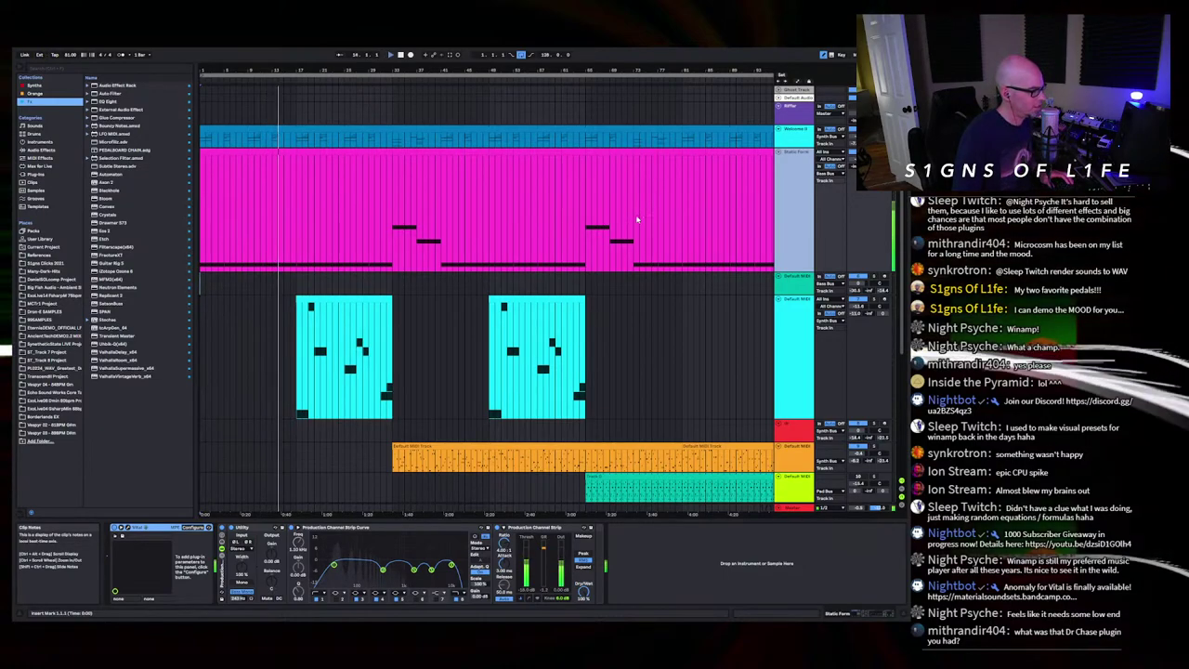
Step: Give the tall cyan track a Welcome title and rename the green-clip track Distant Star
{"action": "scroll", "coordinate": [595, 264], "scroll_direction": "down", "scroll_amount": 2}
{"action": "left_click", "coordinate": [588, 272]}
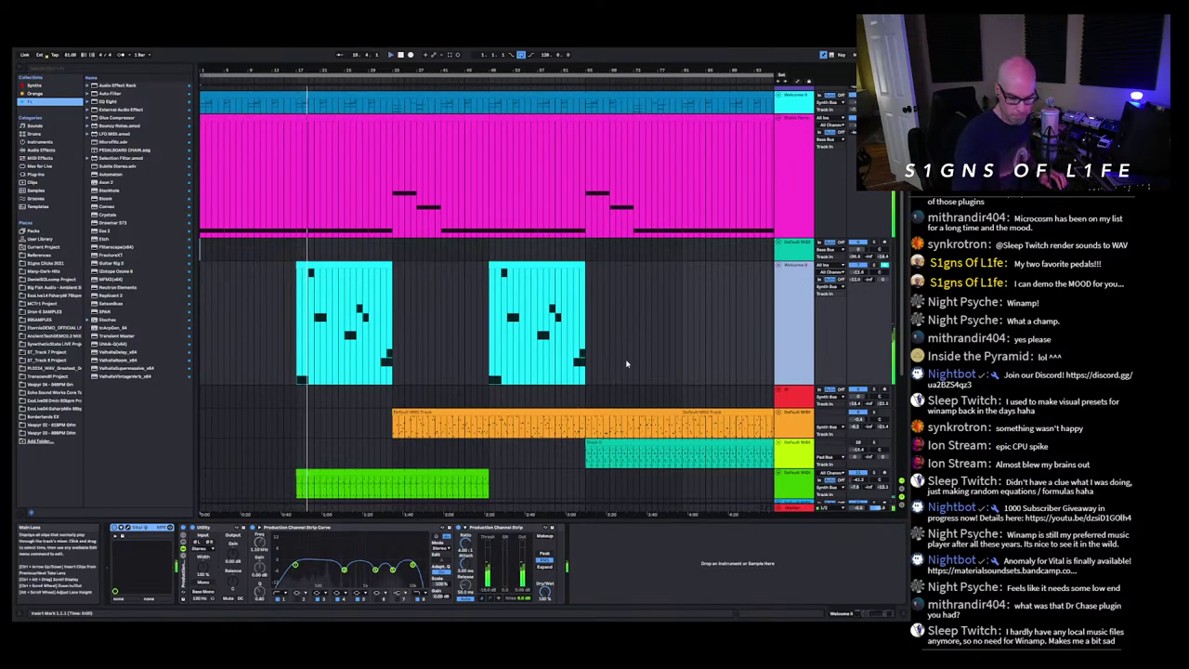
{"action": "scroll", "coordinate": [639, 336], "scroll_direction": "down", "scroll_amount": 2}
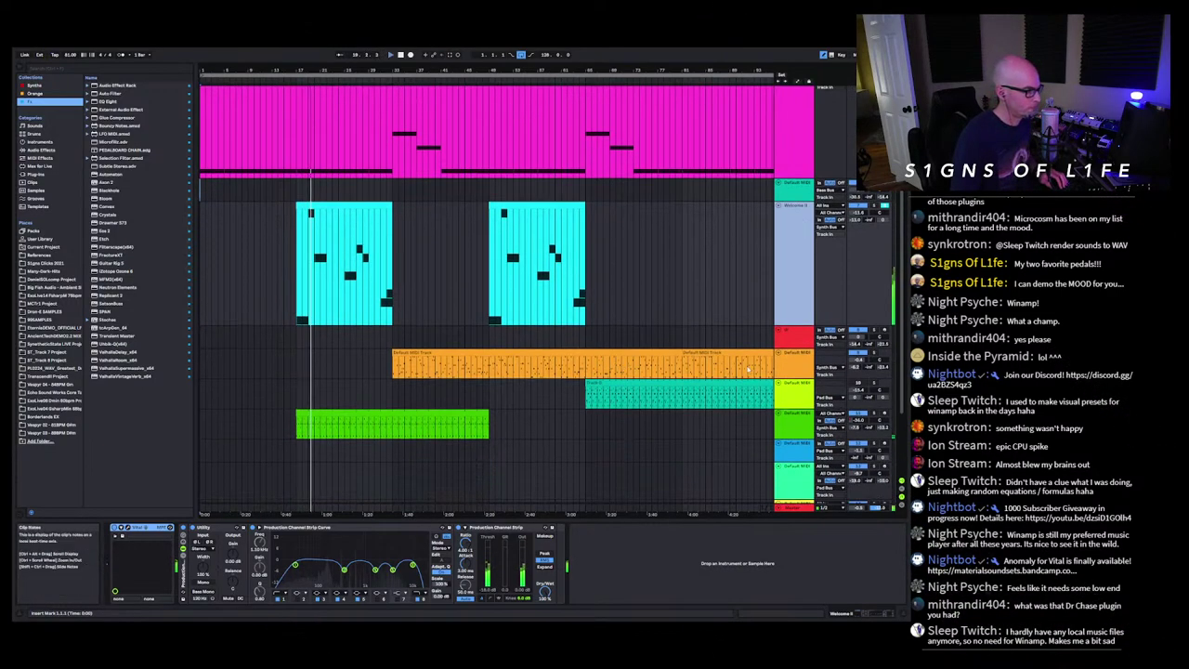
{"action": "left_click", "coordinate": [794, 423]}
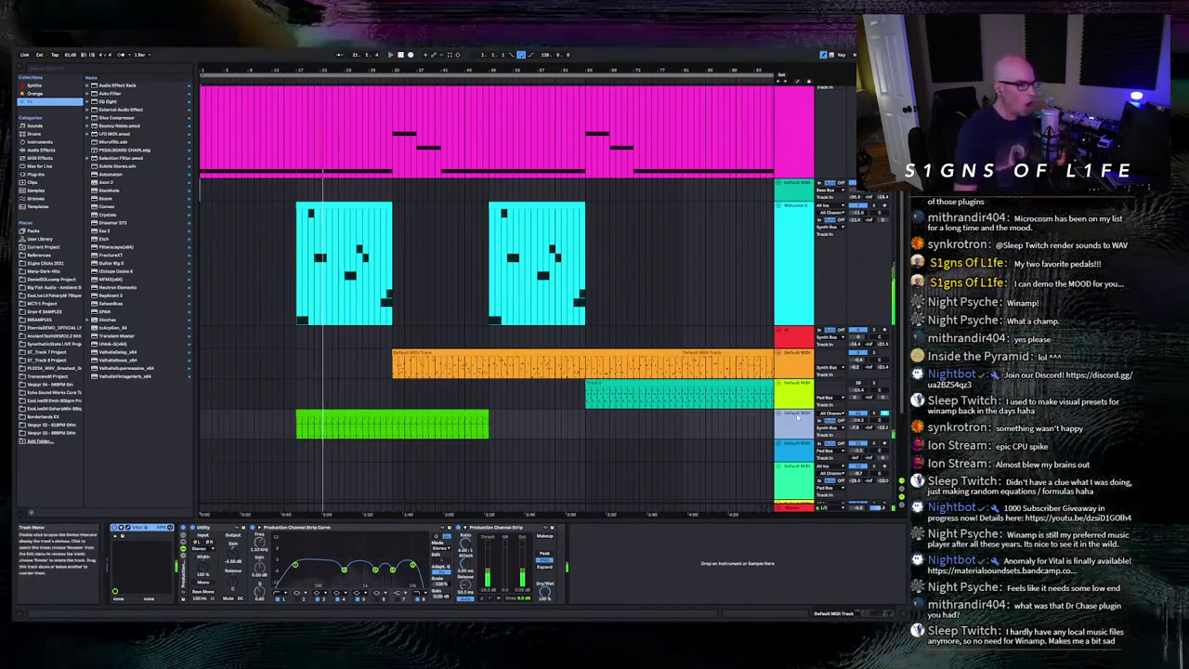
{"action": "key", "text": "ctrl+r"}
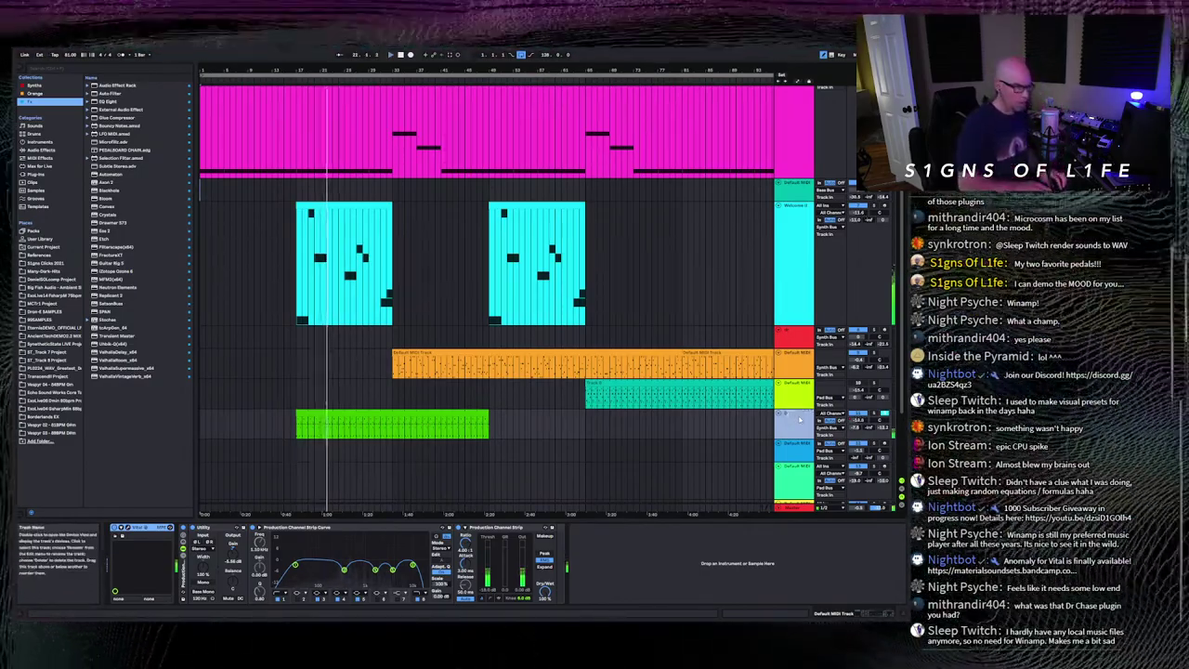
{"action": "type", "text": "Dri"}
{"action": "key", "text": "Return"}
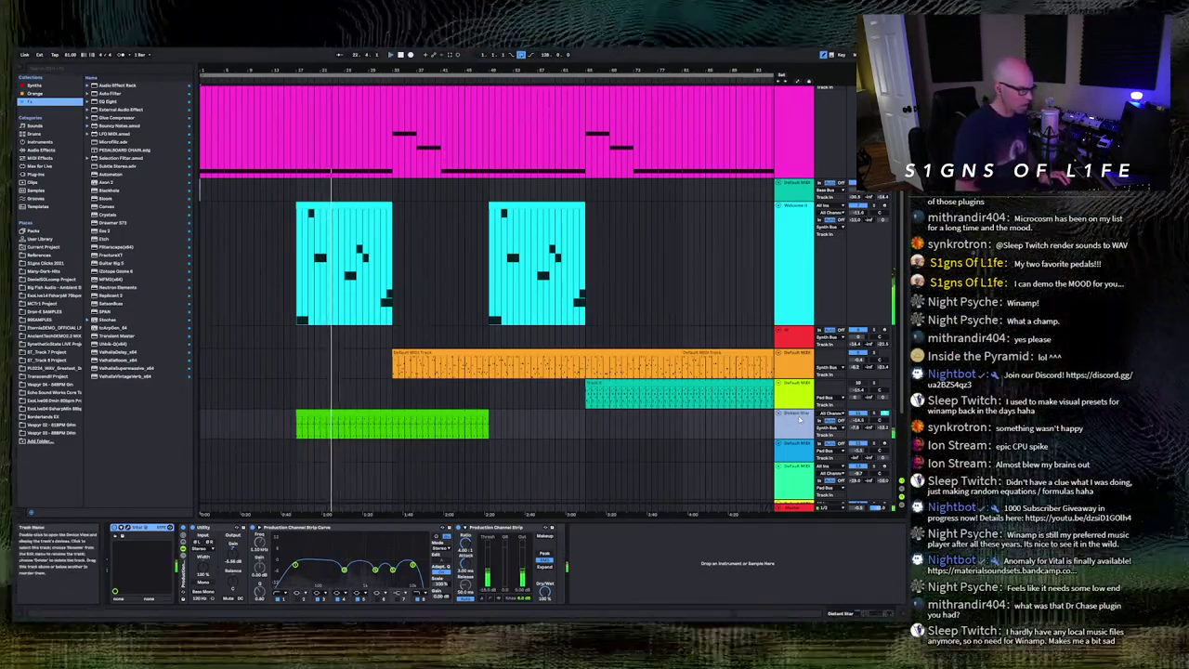
Step: Check the devices on the orange track and on the empty sea-green track above the tall cyan one
{"action": "left_click", "coordinate": [795, 354]}
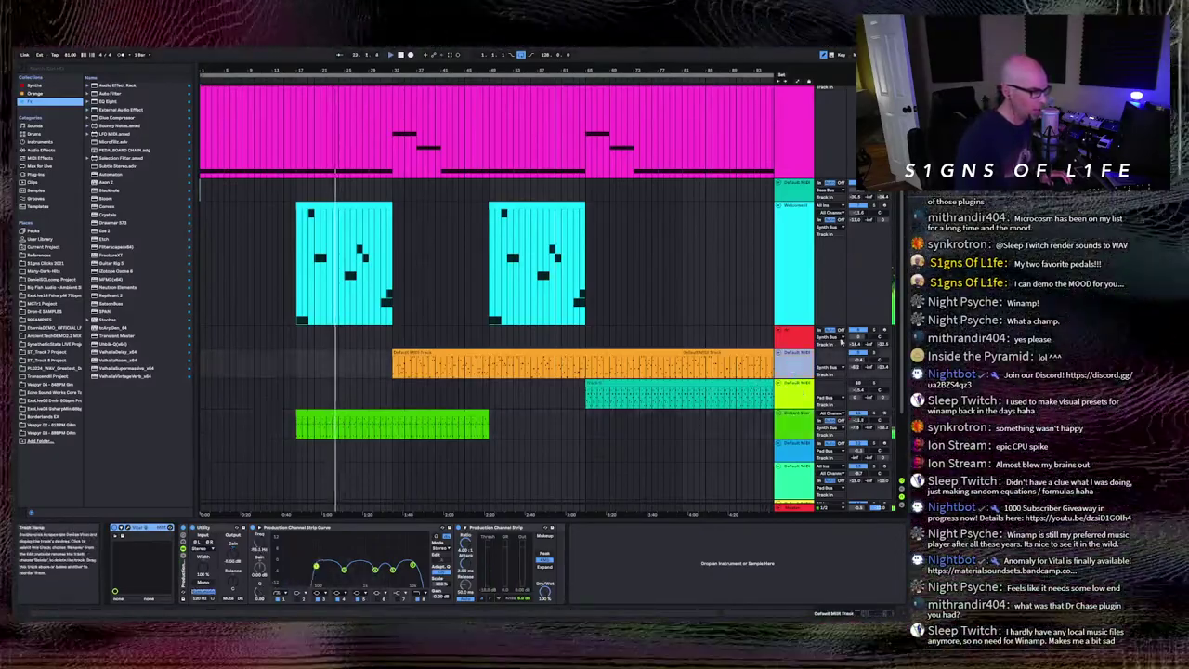
{"action": "scroll", "coordinate": [775, 319], "scroll_direction": "up", "scroll_amount": 2}
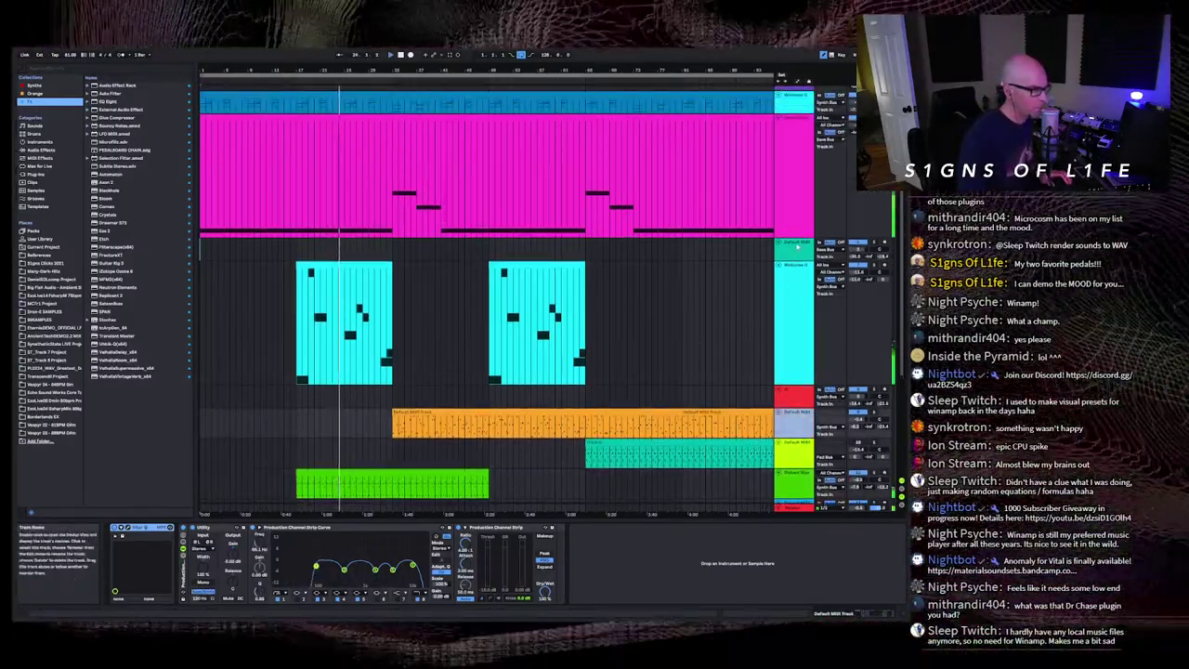
{"action": "left_click", "coordinate": [796, 245]}
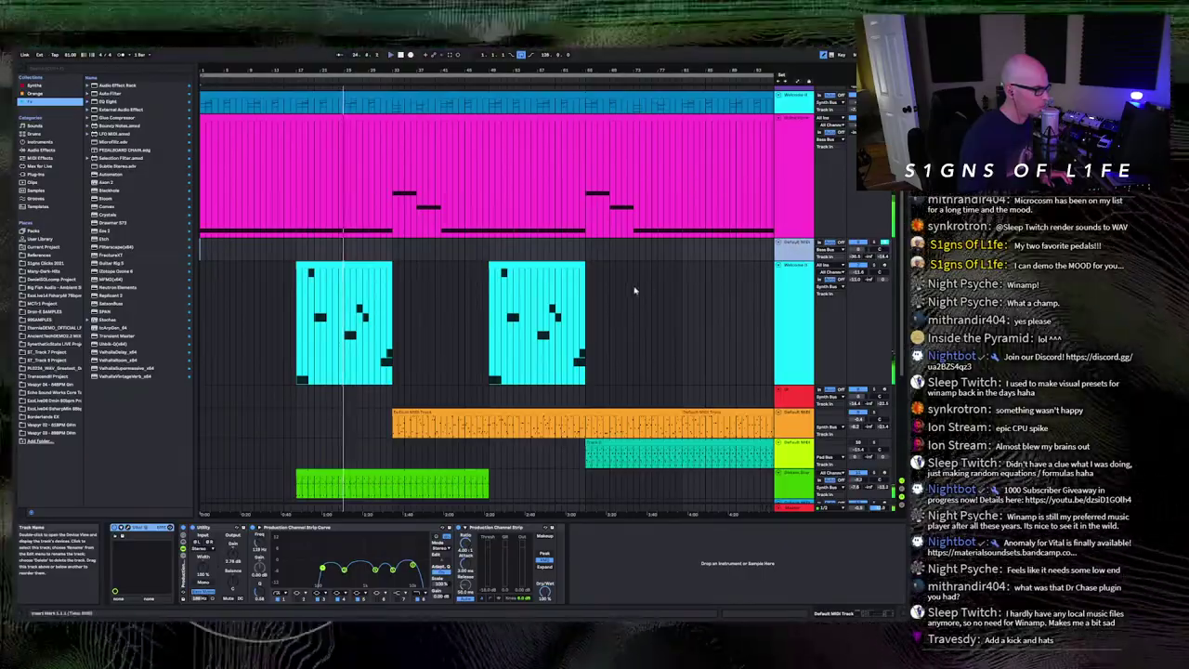
Step: Extend the Distant Star track's green clip to bar 113
{"action": "scroll", "coordinate": [634, 291], "scroll_direction": "down", "scroll_amount": 4}
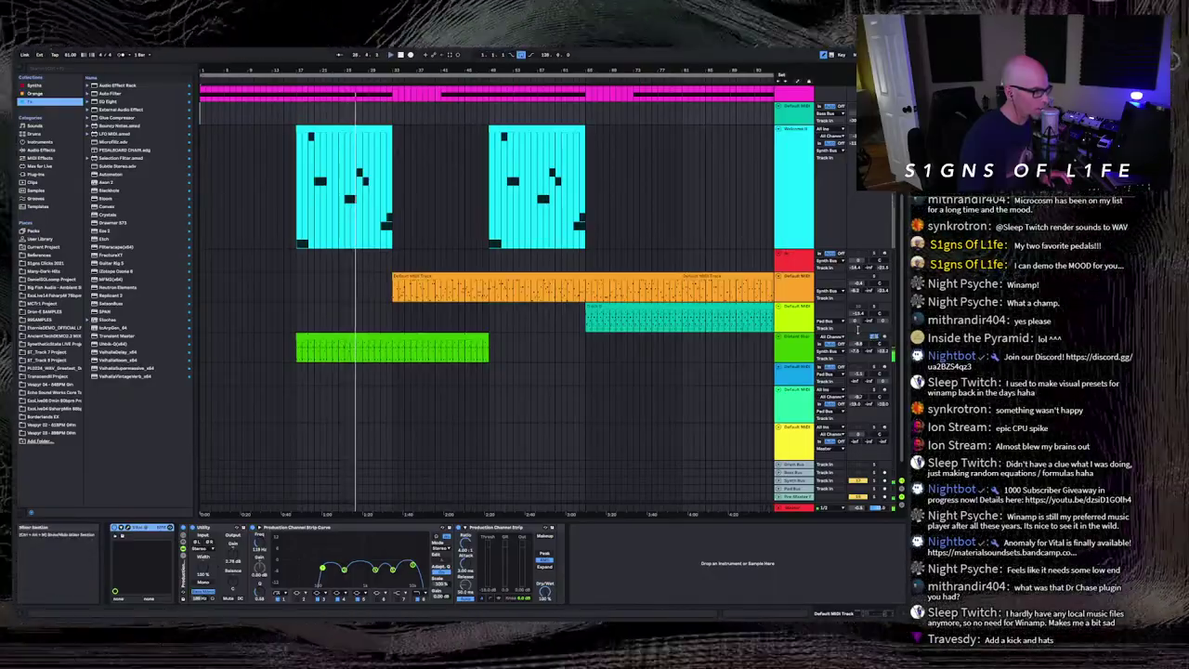
{"action": "left_click_drag", "start_coordinate": [557, 70], "coordinate": [557, 45]}
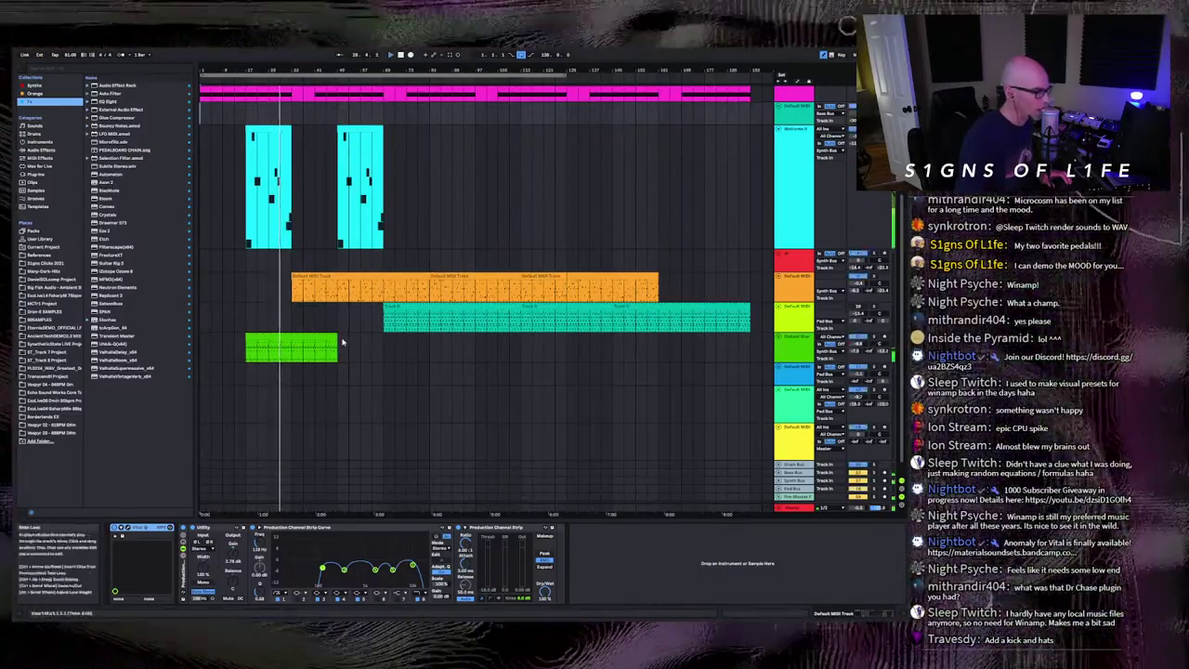
{"action": "left_click_drag", "start_coordinate": [339, 341], "coordinate": [532, 344]}
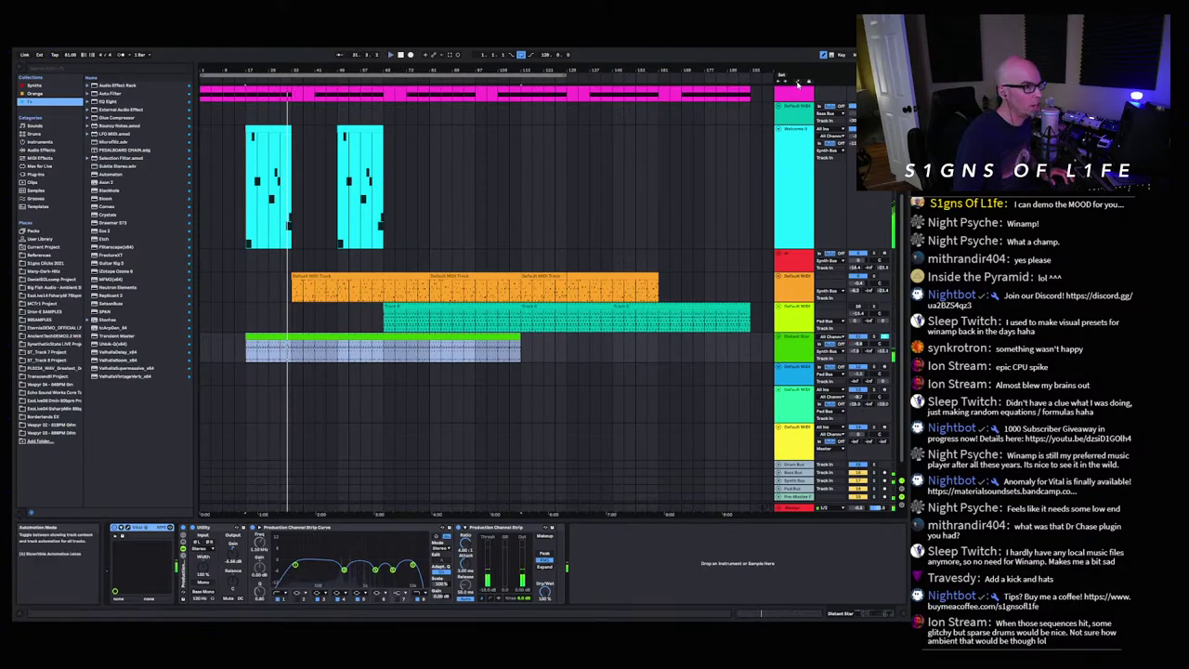
Step: Display the Distant Star track's volume automation and clear the fade-in and fade-out breakpoints from the clip
{"action": "key", "text": "a"}
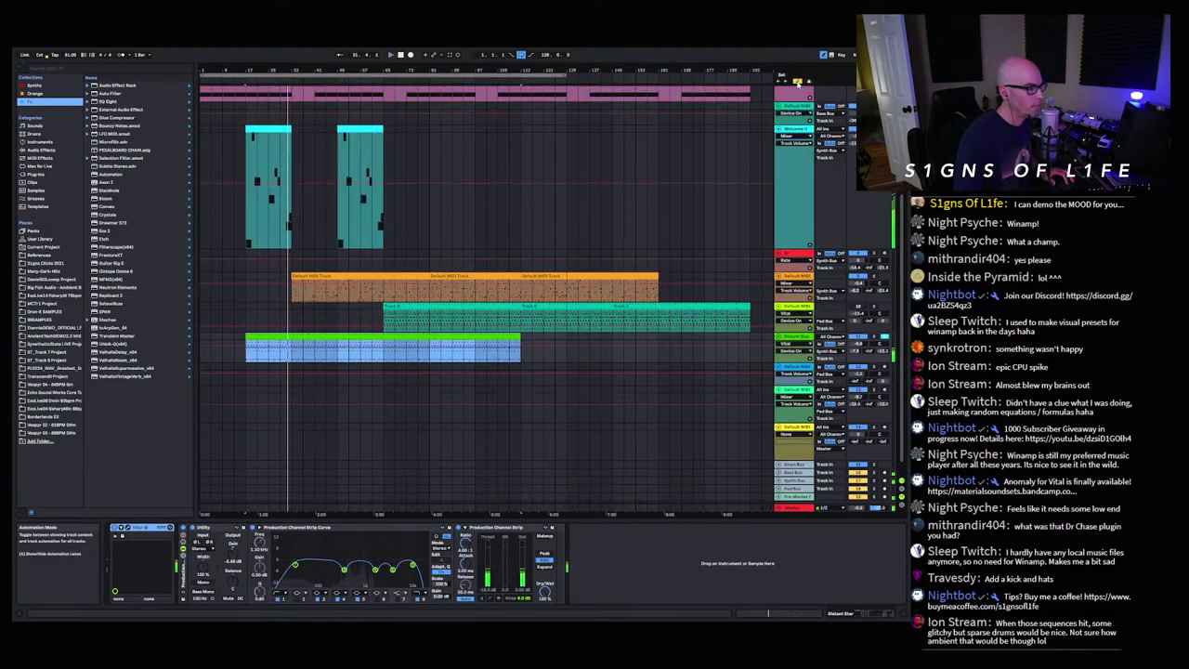
{"action": "left_click", "coordinate": [792, 340]}
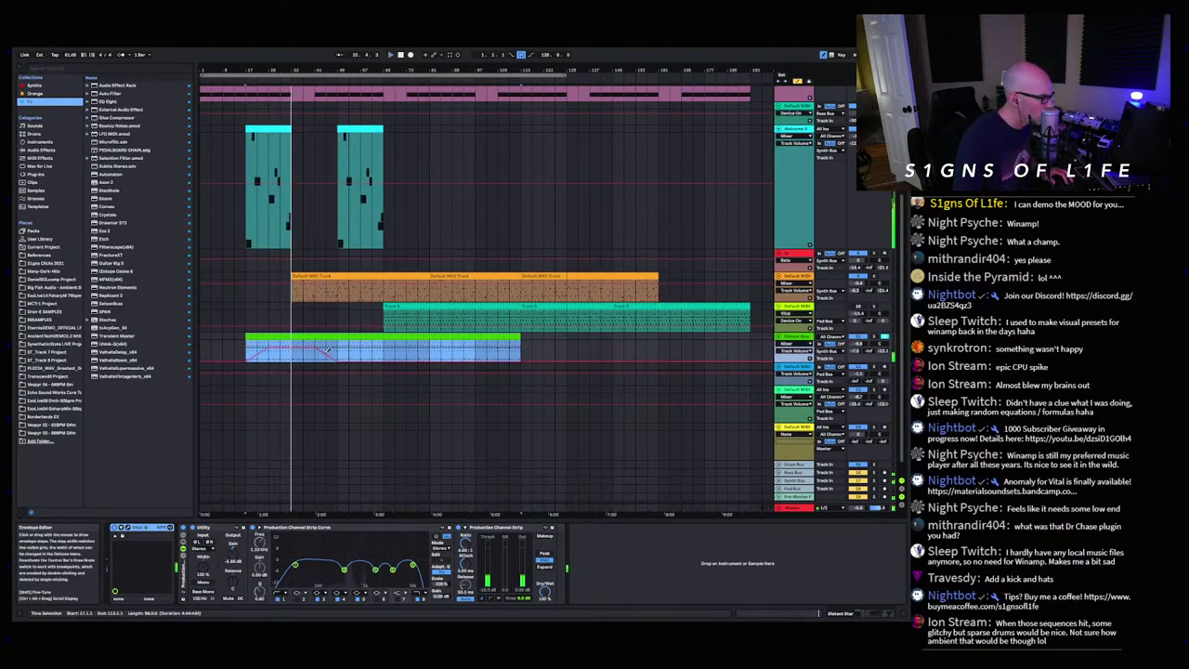
{"action": "left_click_drag", "start_coordinate": [327, 350], "coordinate": [336, 361]}
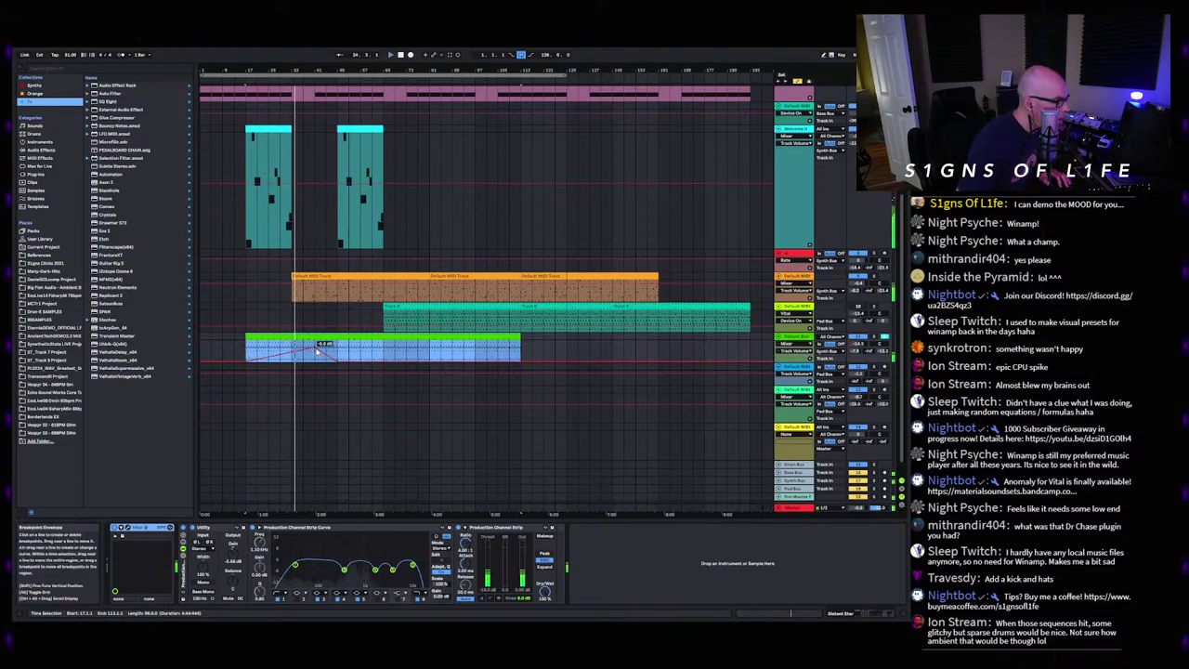
{"action": "left_click_drag", "start_coordinate": [272, 350], "coordinate": [341, 367]}
{"action": "left_click", "coordinate": [340, 367]}
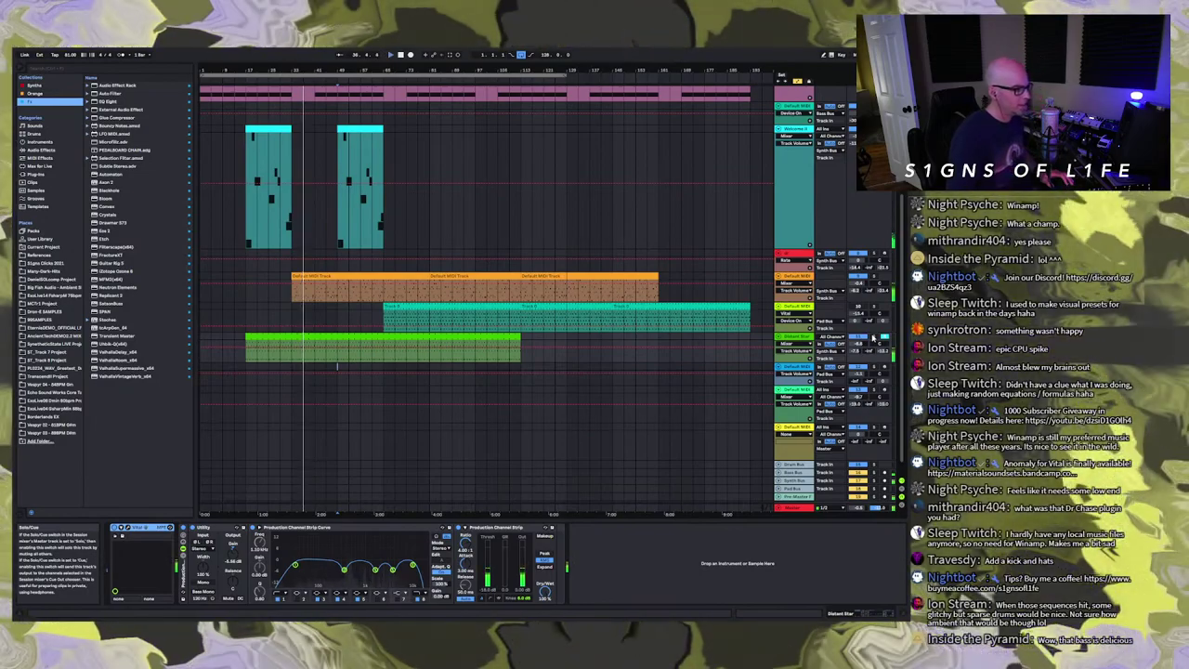
Step: Set the arrangement loop to the 16 bars from bar 33 to bar 49 and hide the automation lanes
{"action": "scroll", "coordinate": [624, 204], "scroll_direction": "up", "scroll_amount": 4}
{"action": "scroll", "coordinate": [581, 199], "scroll_direction": "up", "scroll_amount": 2}
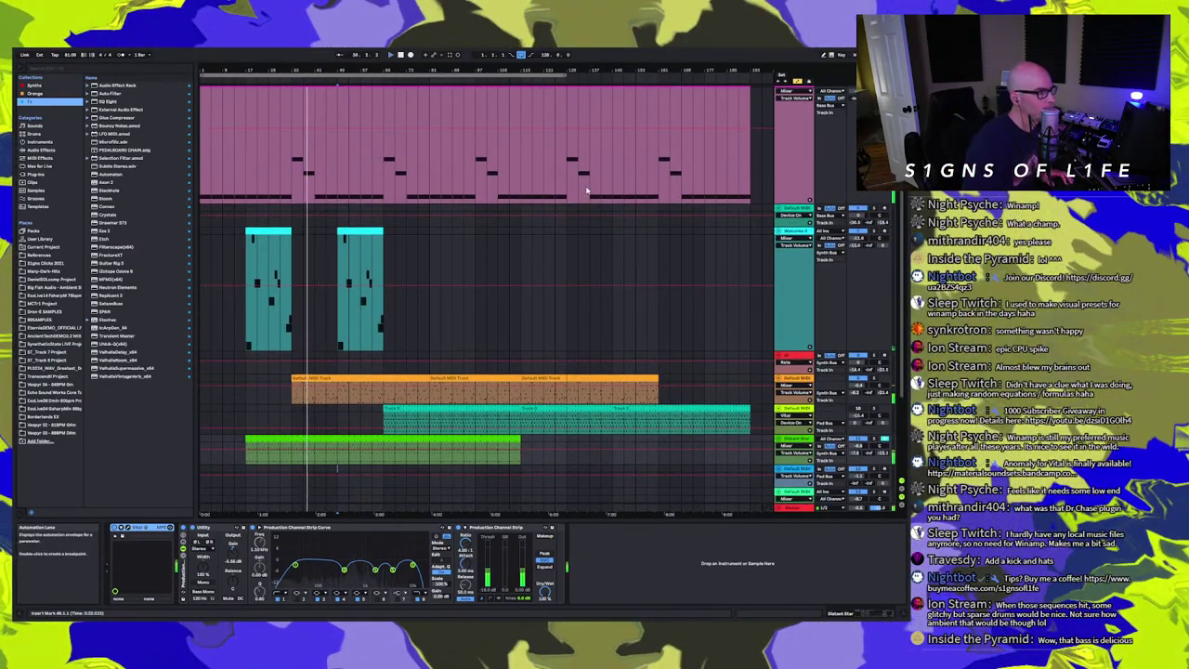
{"action": "scroll", "coordinate": [465, 167], "scroll_direction": "up", "scroll_amount": 3}
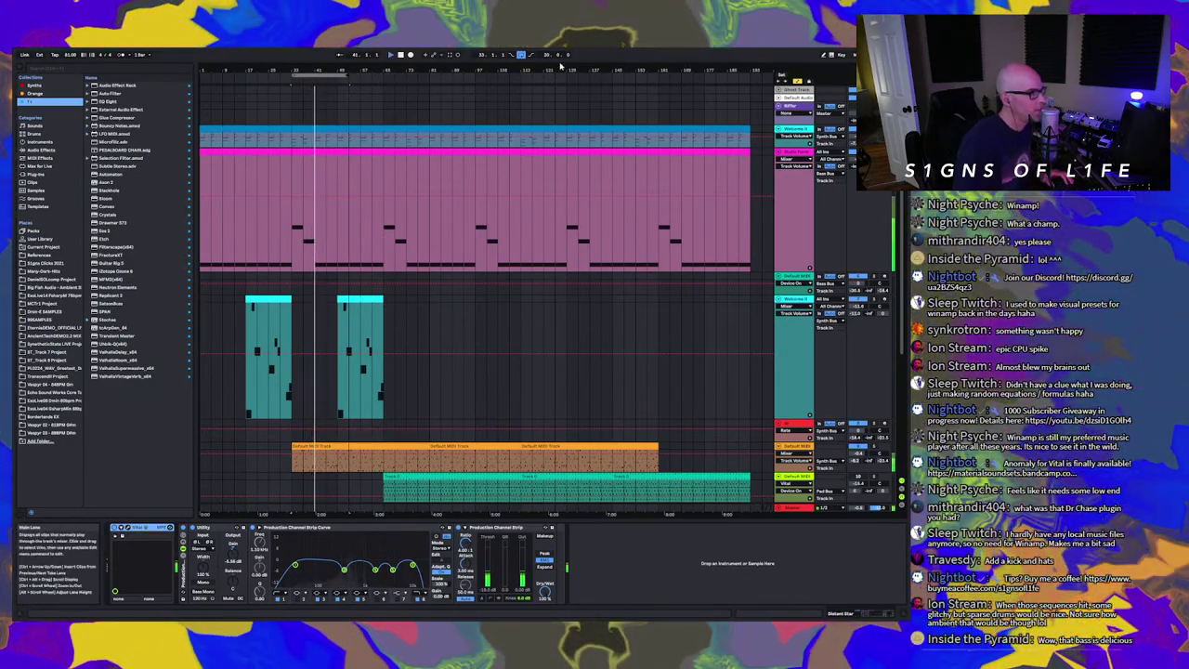
{"action": "scroll", "coordinate": [538, 222], "scroll_direction": "down", "scroll_amount": 1}
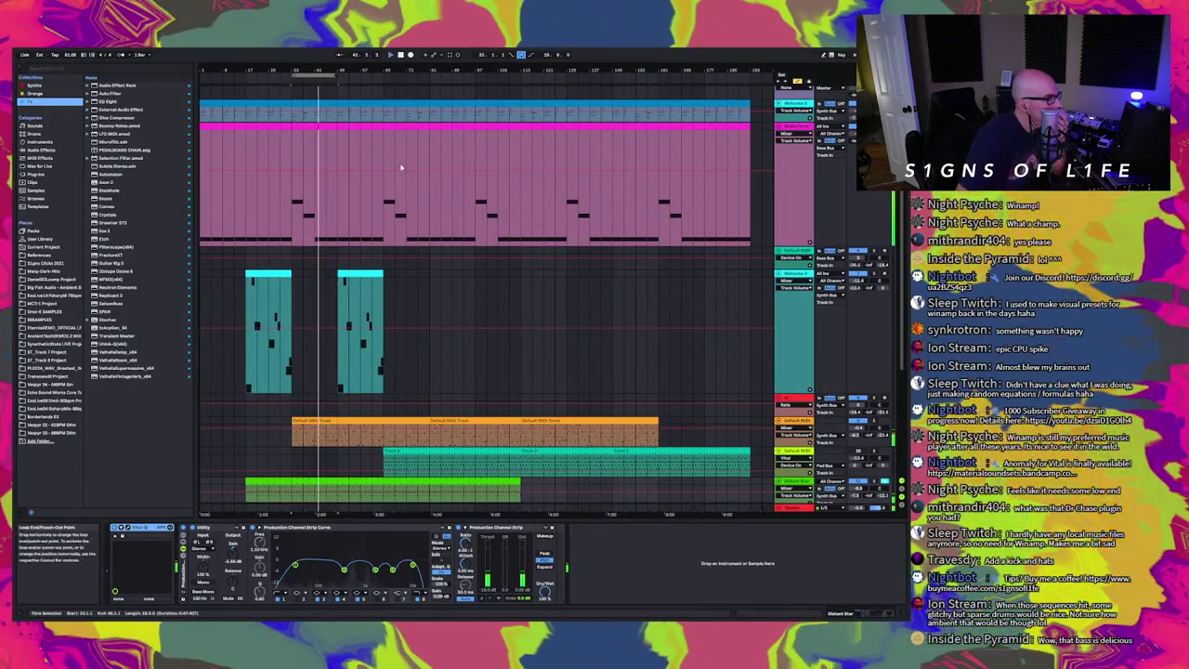
{"action": "scroll", "coordinate": [412, 239], "scroll_direction": "down", "scroll_amount": 6}
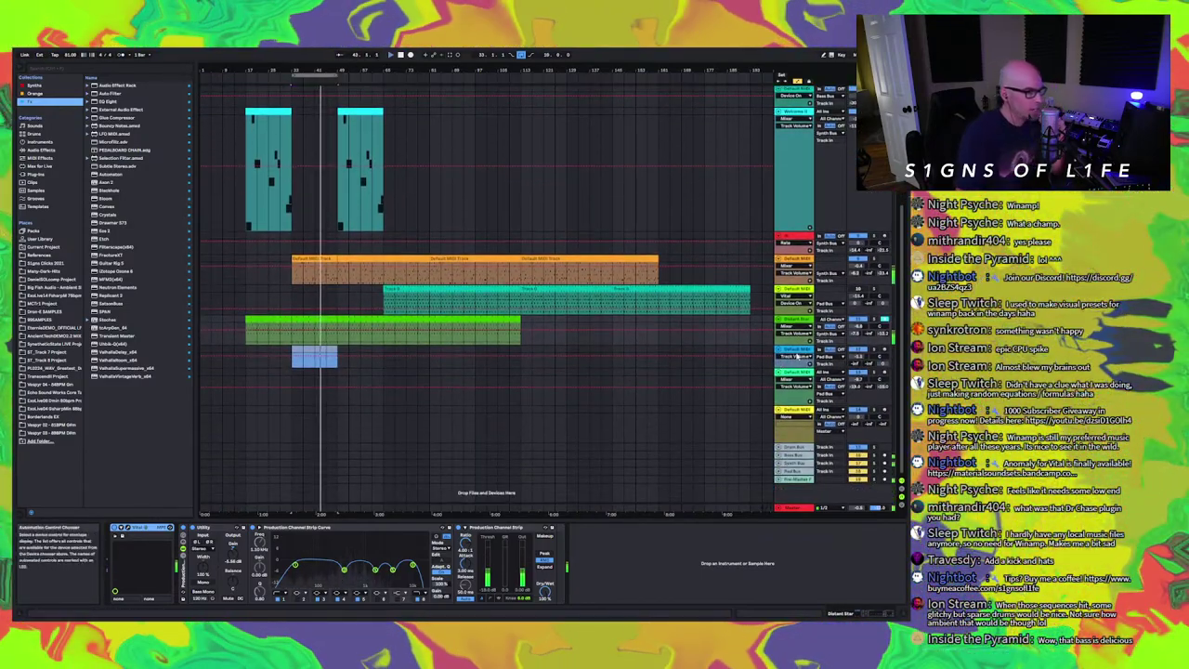
{"action": "left_click", "coordinate": [370, 344]}
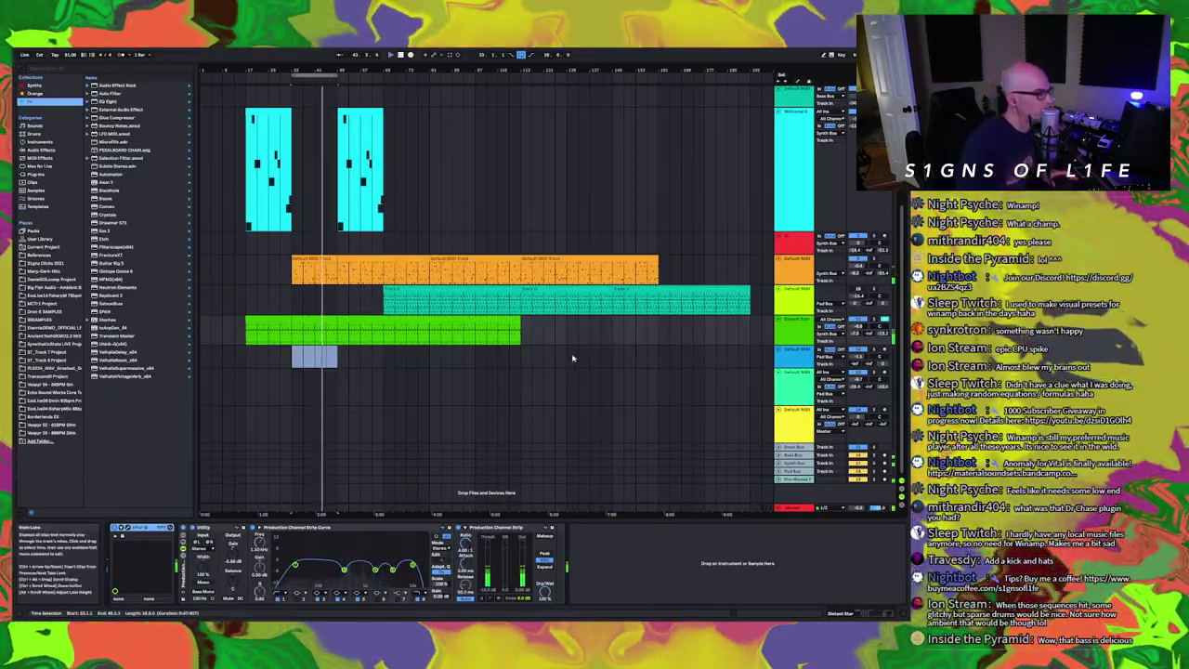
Step: Insert an audio track below the yellow MIDI track and set its input to Ext. In, channel 2
{"action": "left_click", "coordinate": [799, 351]}
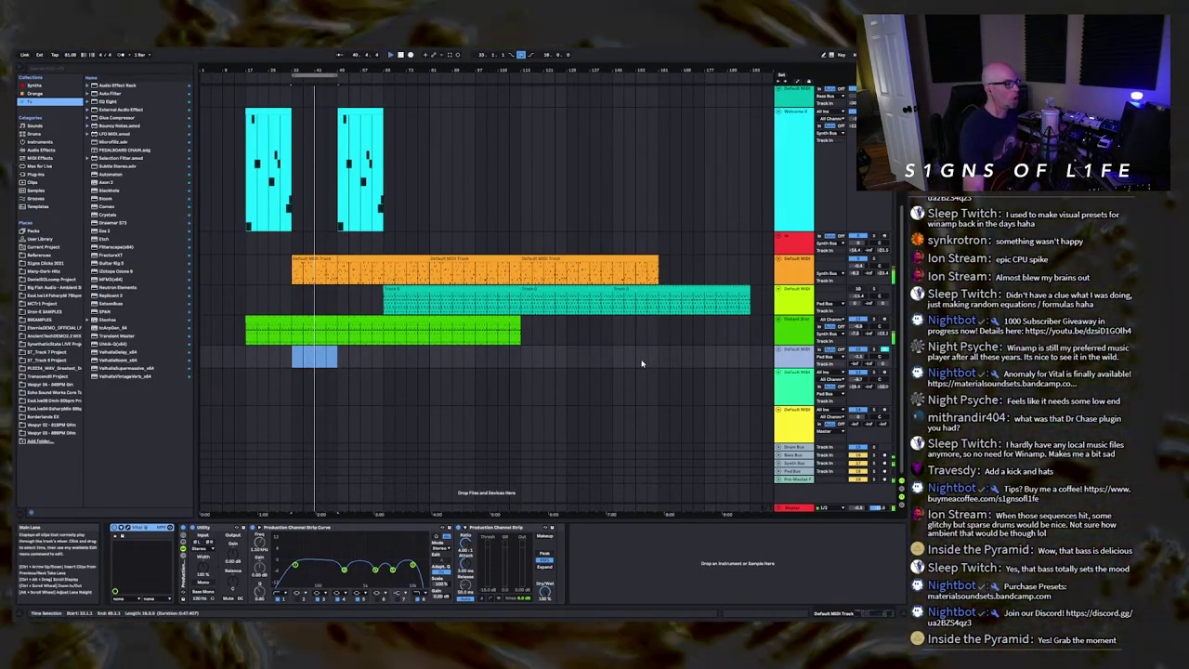
{"action": "left_click", "coordinate": [802, 414]}
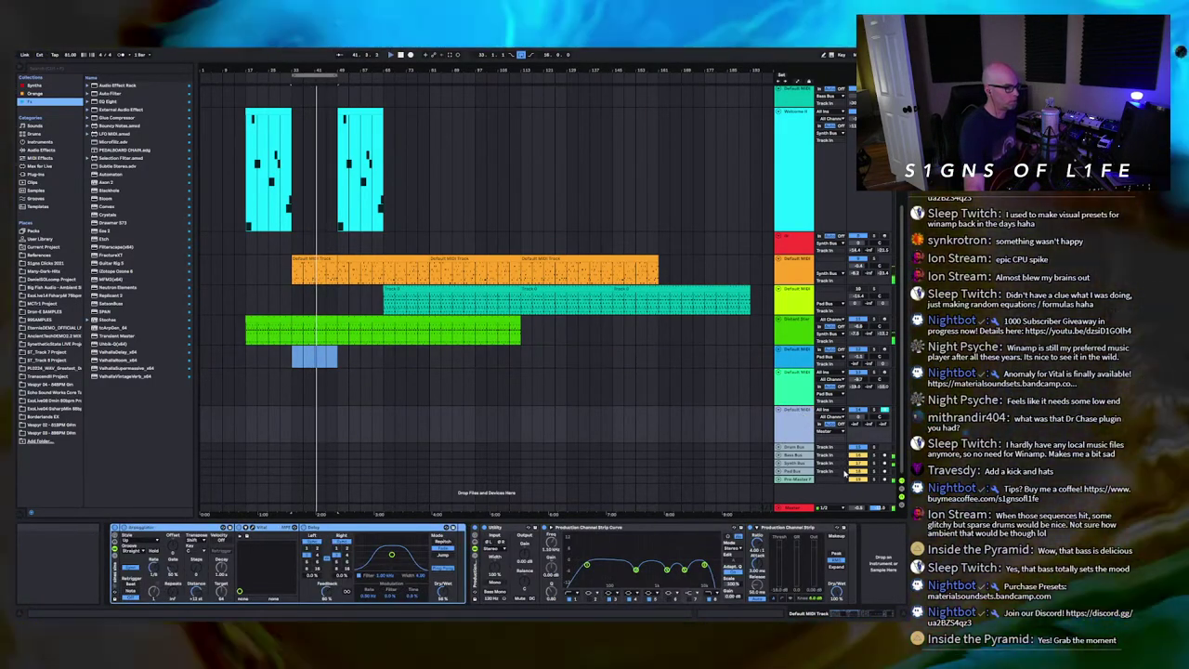
{"action": "key", "text": "ctrl+t"}
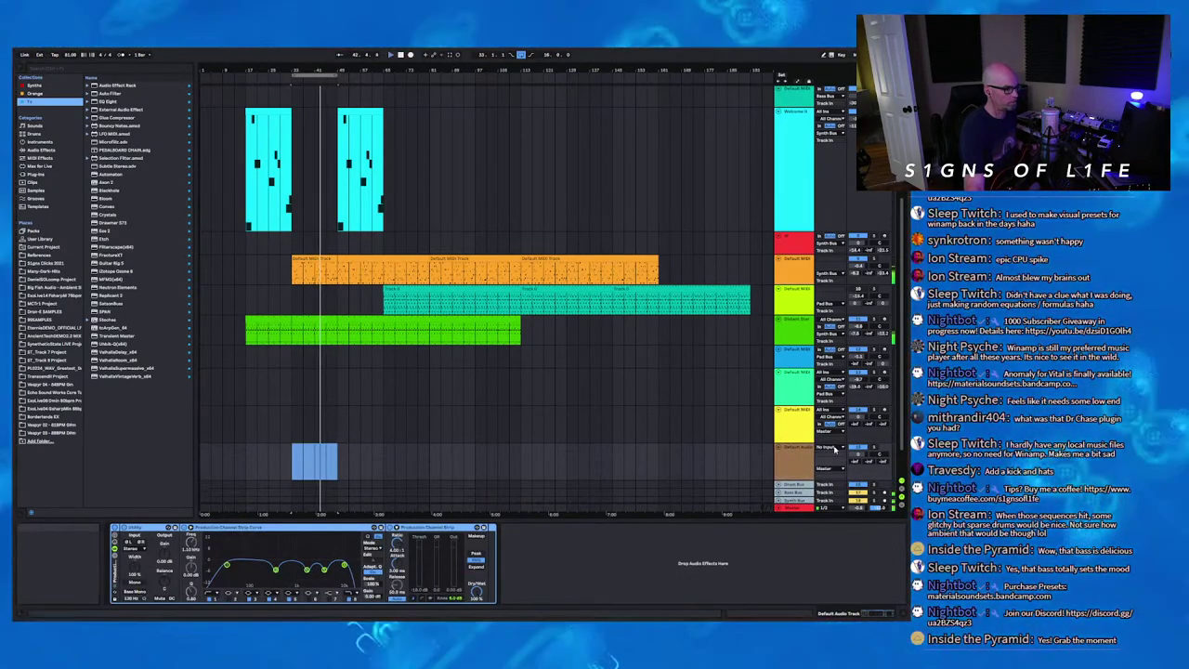
{"action": "left_click", "coordinate": [839, 274]}
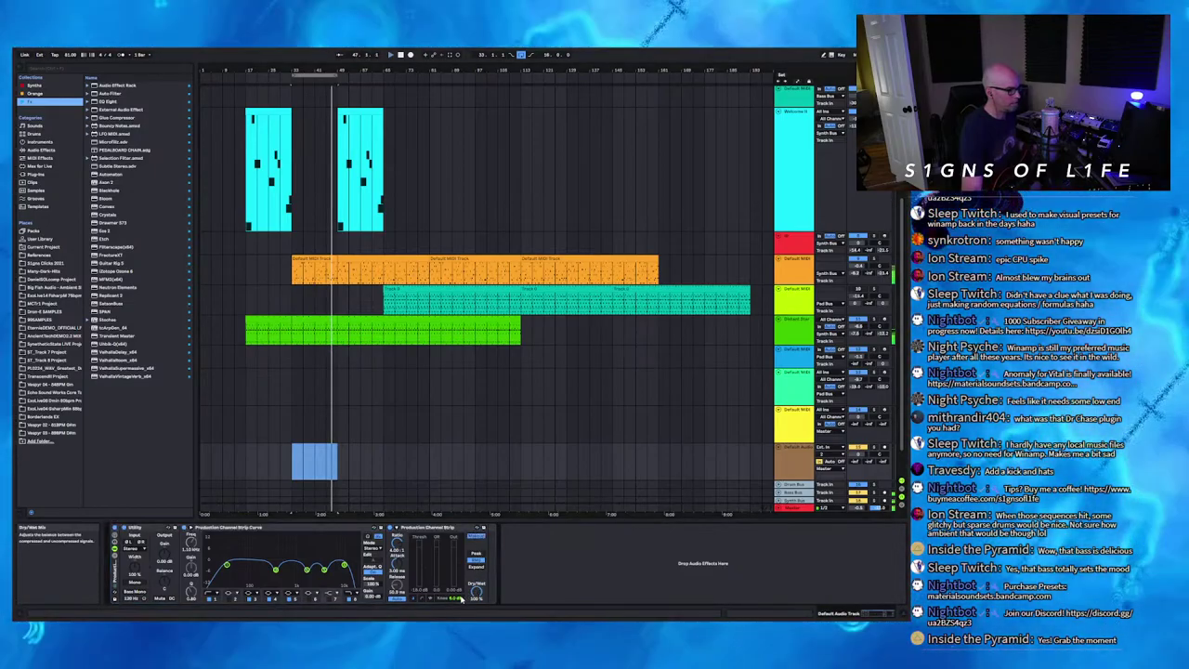
Step: Show the activity view of the Production Channel Strip compressor on the new audio track and play the loop
{"action": "left_click", "coordinate": [430, 599]}
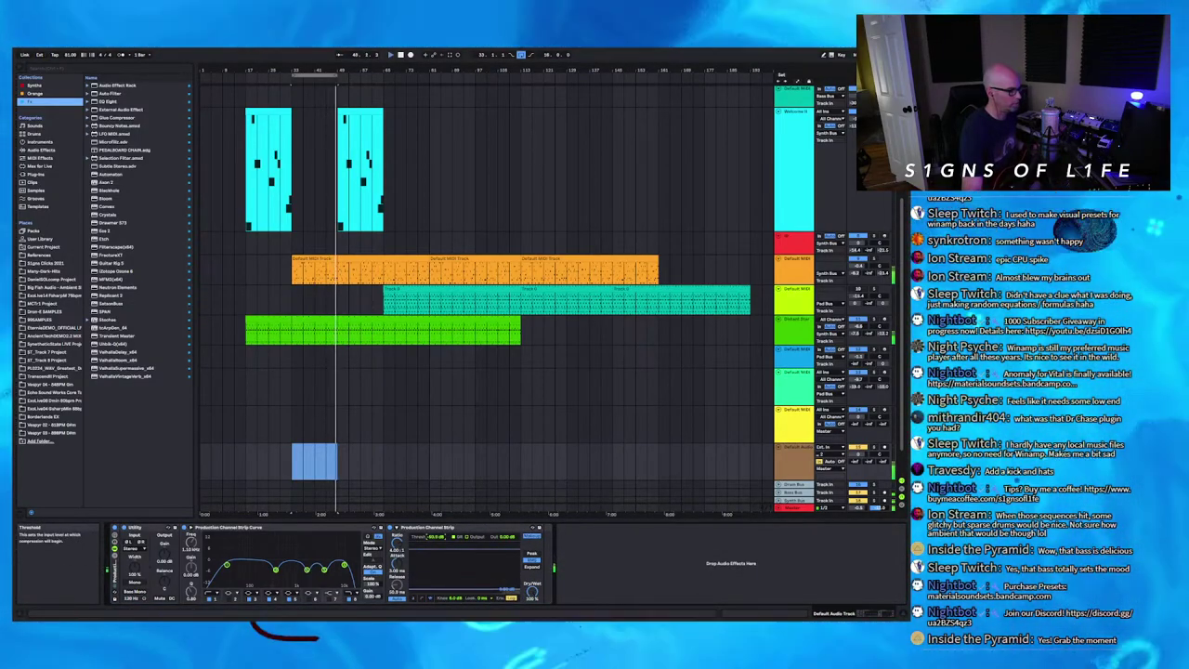
{"action": "key", "text": "space"}
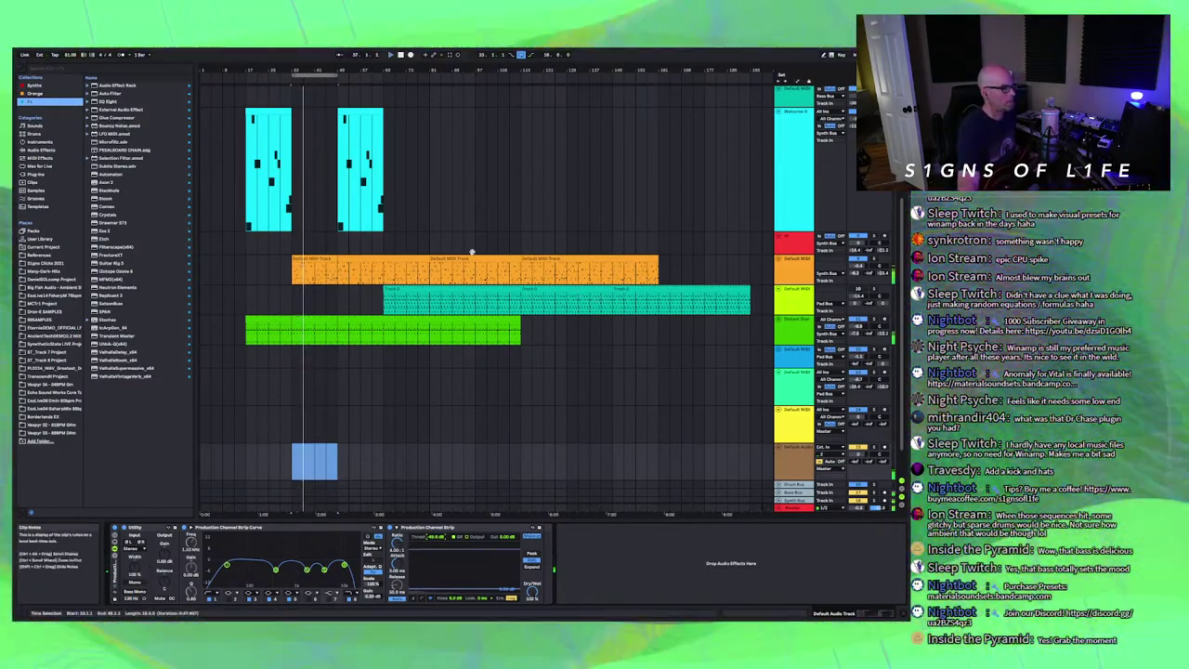
Step: Find the ValhallaRoom_x64 reverb in the Fx collection and add it after the compressor on the new audio track
{"action": "left_click", "coordinate": [34, 87]}
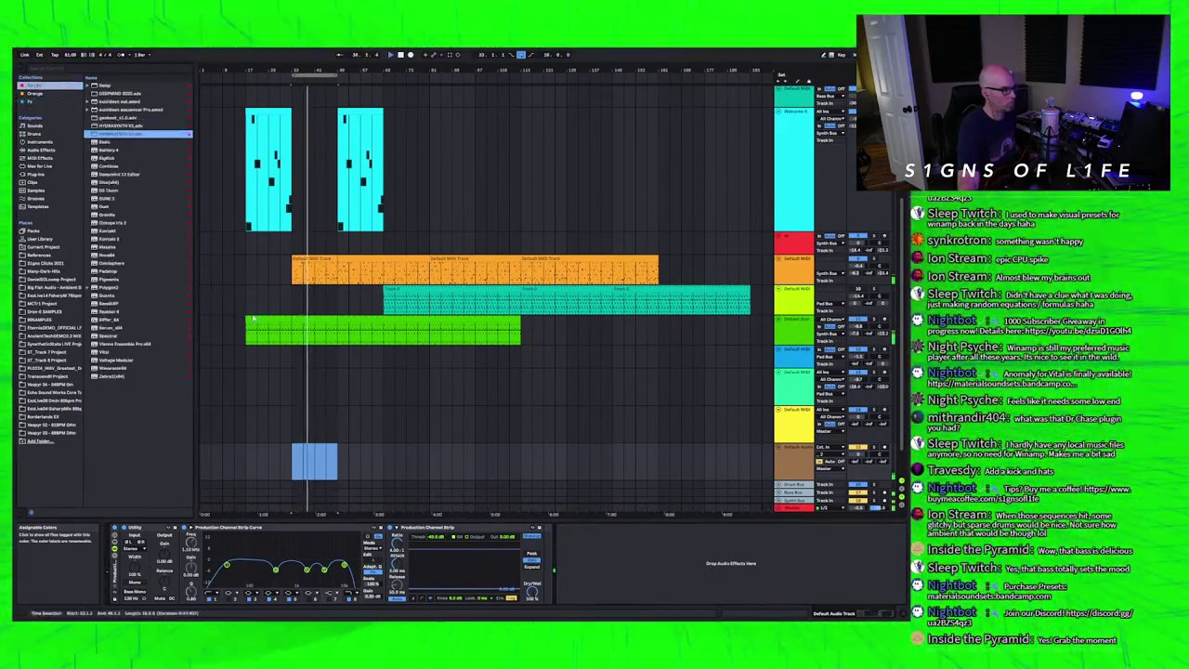
{"action": "left_click", "coordinate": [35, 102]}
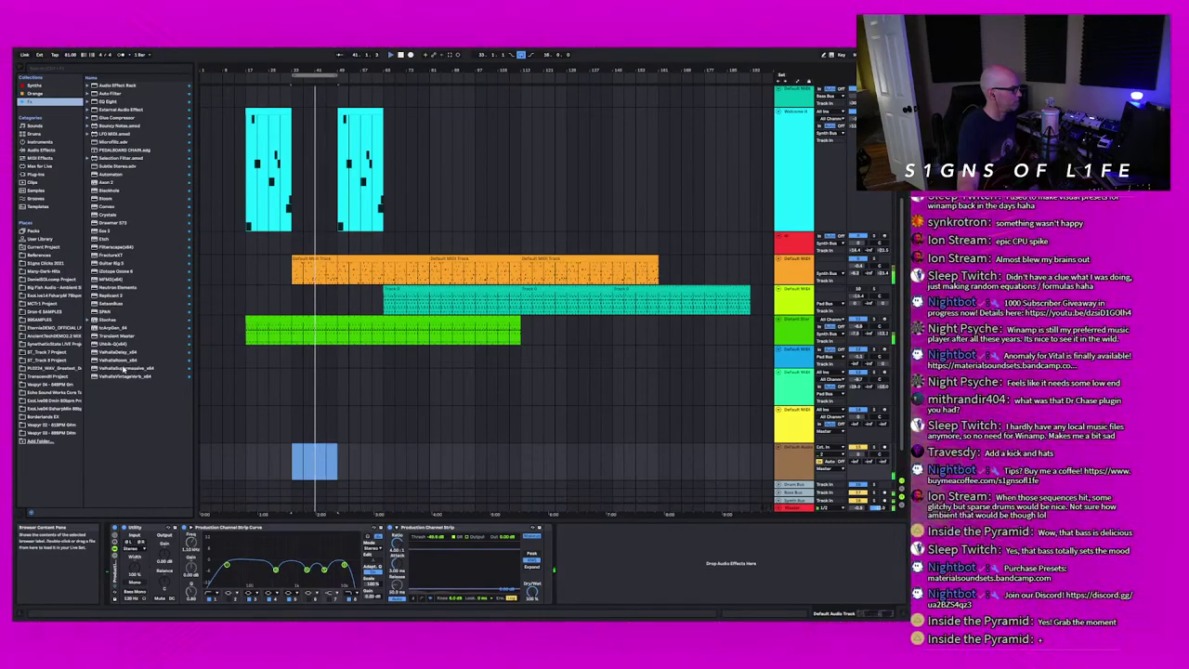
{"action": "left_click", "coordinate": [122, 361]}
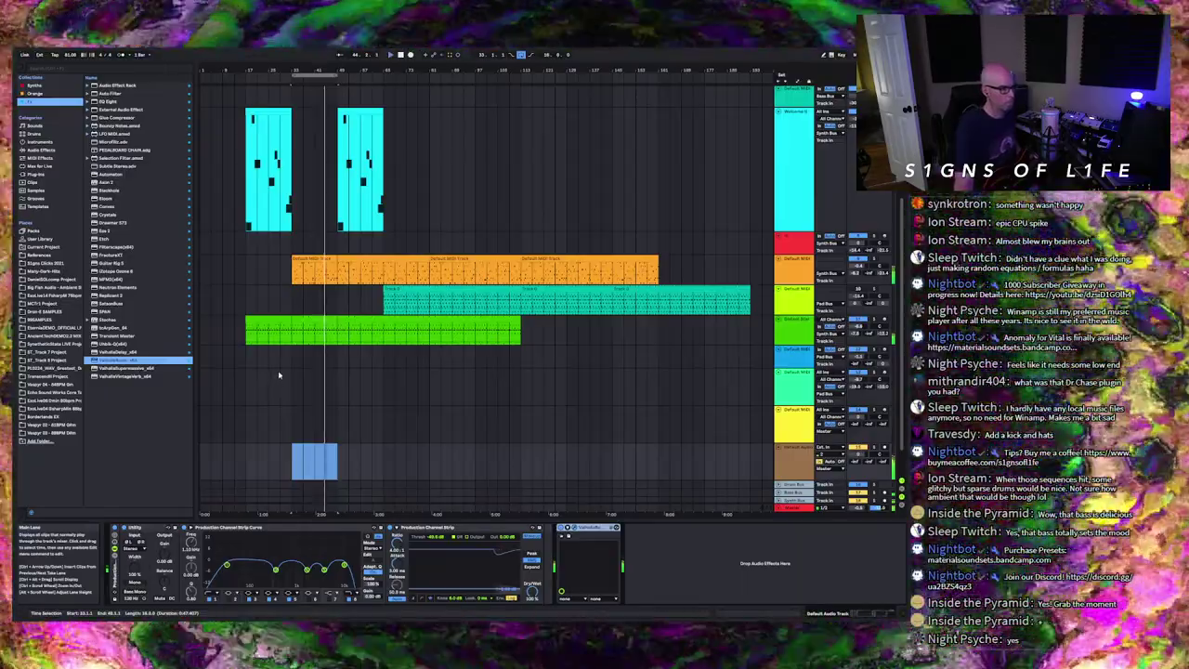
Step: Check the Distant Star track's device chain and return to the new audio track's effects
{"action": "left_click", "coordinate": [804, 322]}
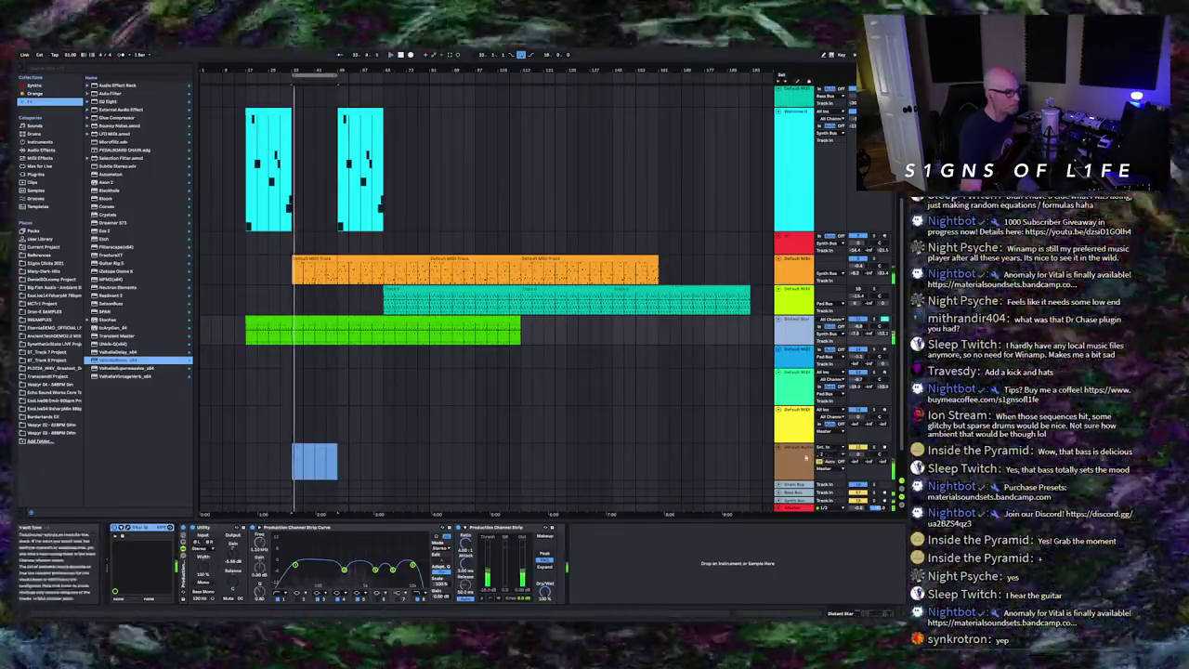
{"action": "left_click", "coordinate": [371, 148]}
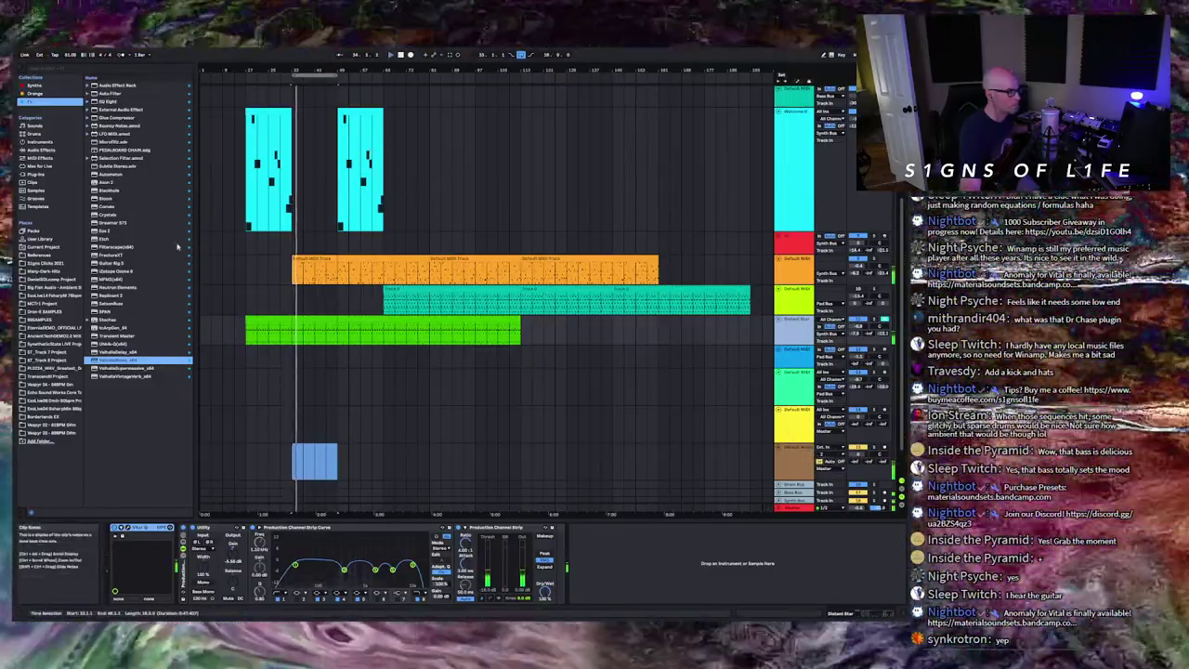
{"action": "left_click", "coordinate": [594, 462]}
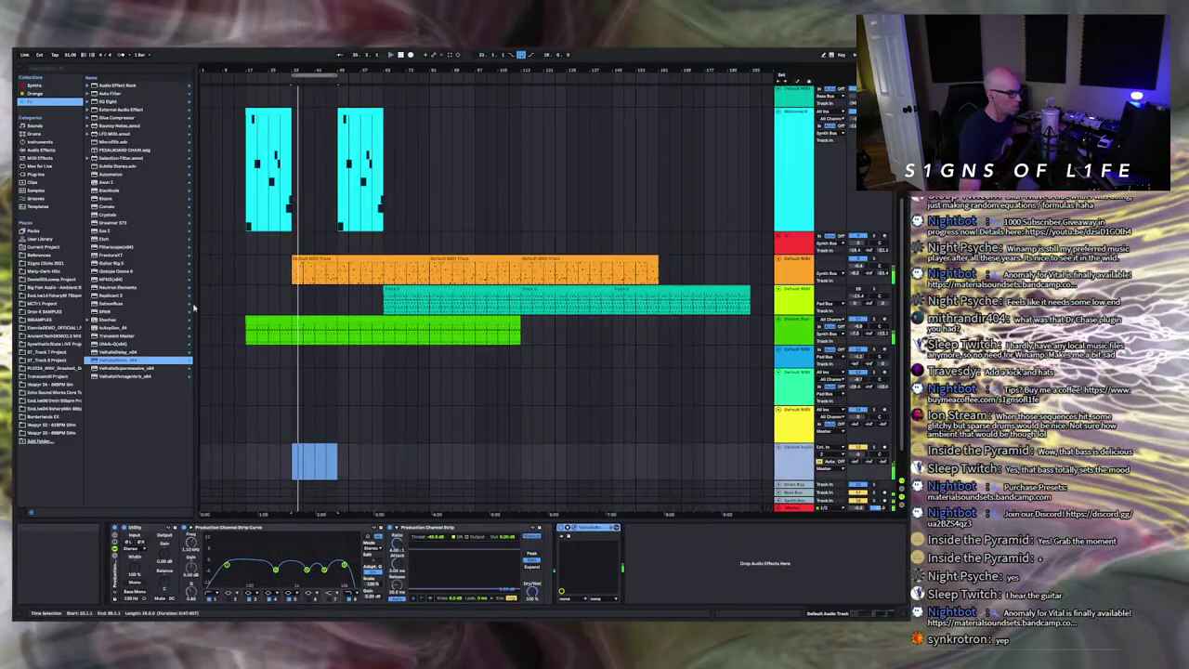